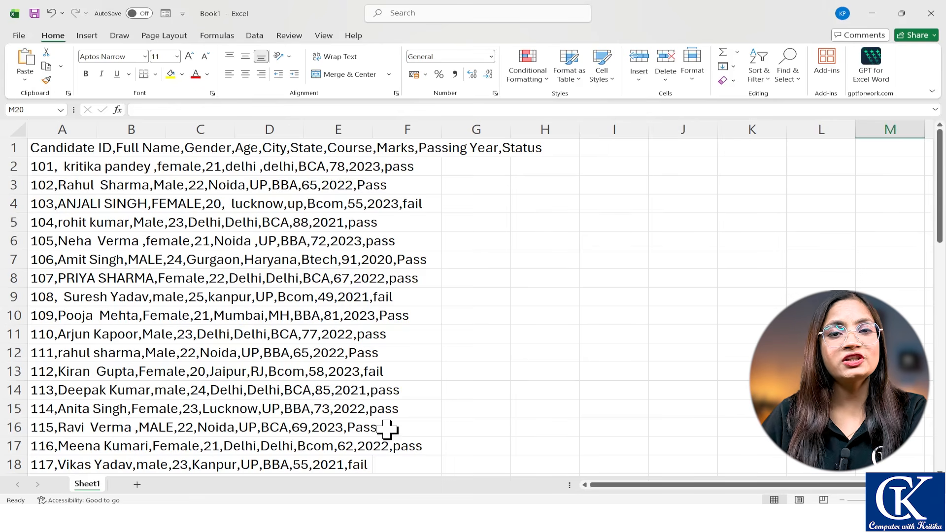
# Step: Duplicate Sheet1 within the workbook and open the copy as the working sheet
pyautogui.moveTo(397, 518)
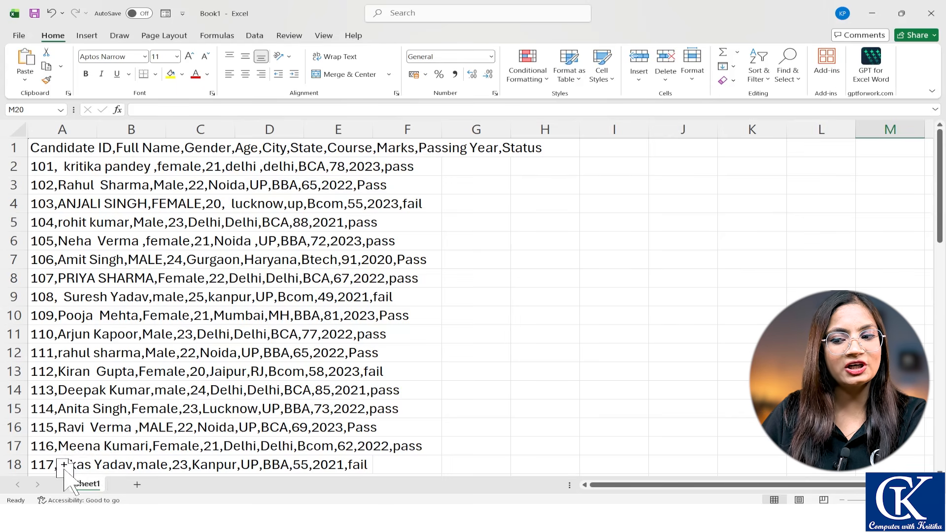
pyautogui.moveTo(106, 459); pyautogui.dragTo(109, 470)
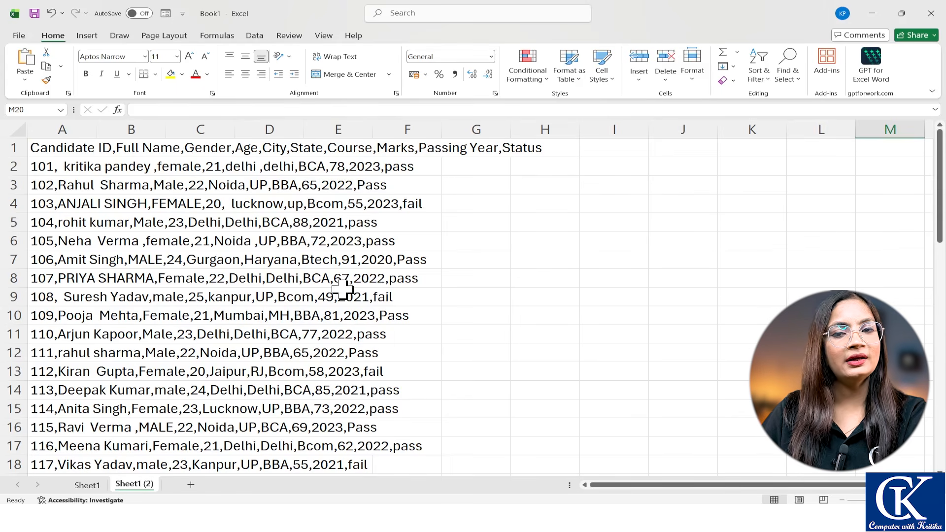
pyautogui.scroll(1, 340, 282)
pyautogui.click(90, 486)
pyautogui.click(134, 485)
pyautogui.scroll(1, 387, 353)
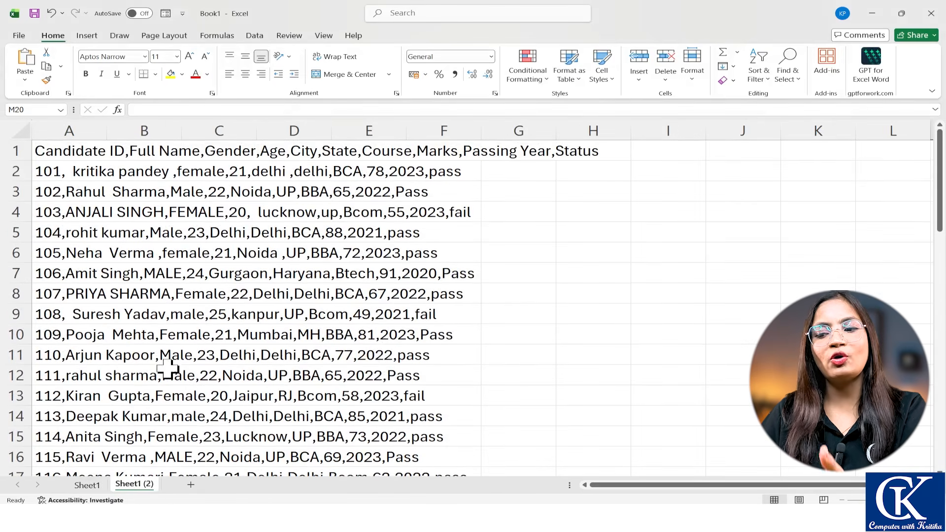
pyautogui.click(91, 488)
pyautogui.click(148, 487)
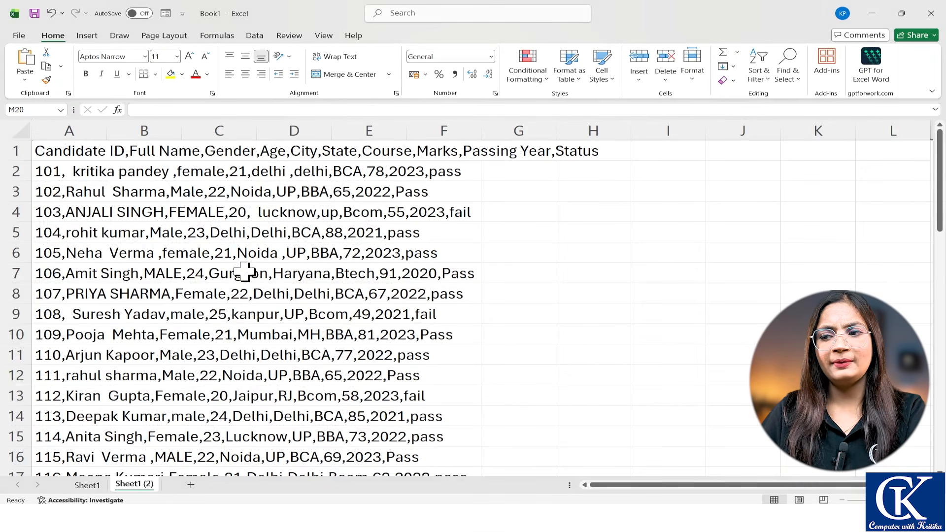
pyautogui.scroll(1, 253, 269)
pyautogui.scroll(1, 289, 275)
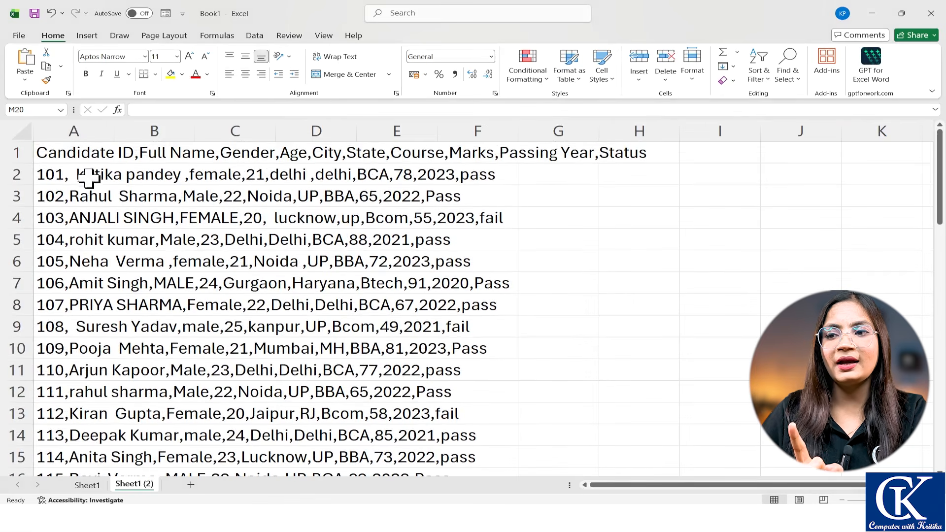
# Step: Examine how the header text in cell A1 and the first candidate record in A2 are stored
pyautogui.click(82, 153)
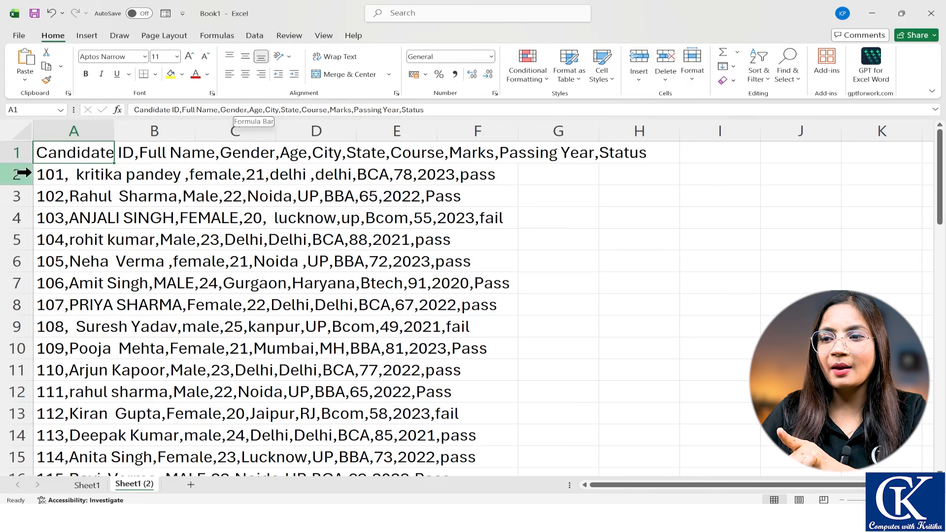
pyautogui.doubleClick(61, 156)
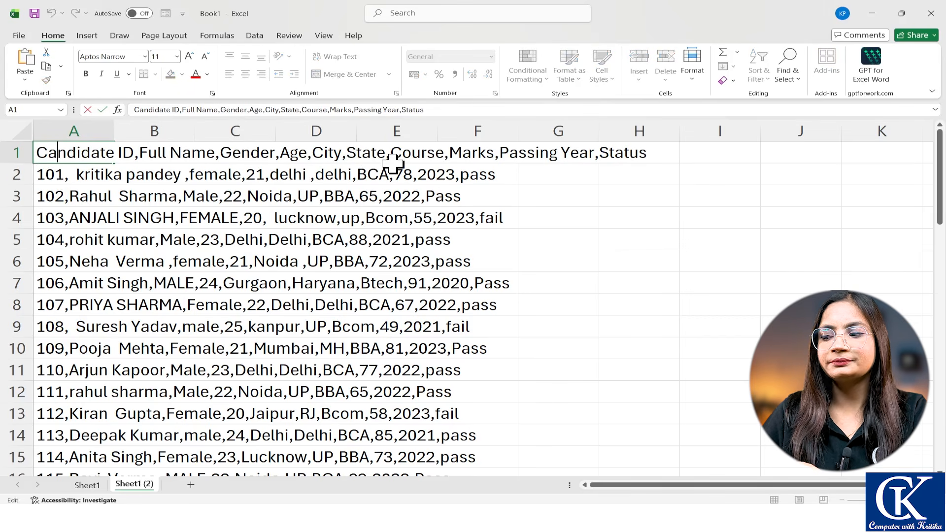
pyautogui.press('Return')
pyautogui.scroll(-1, 401, 235)
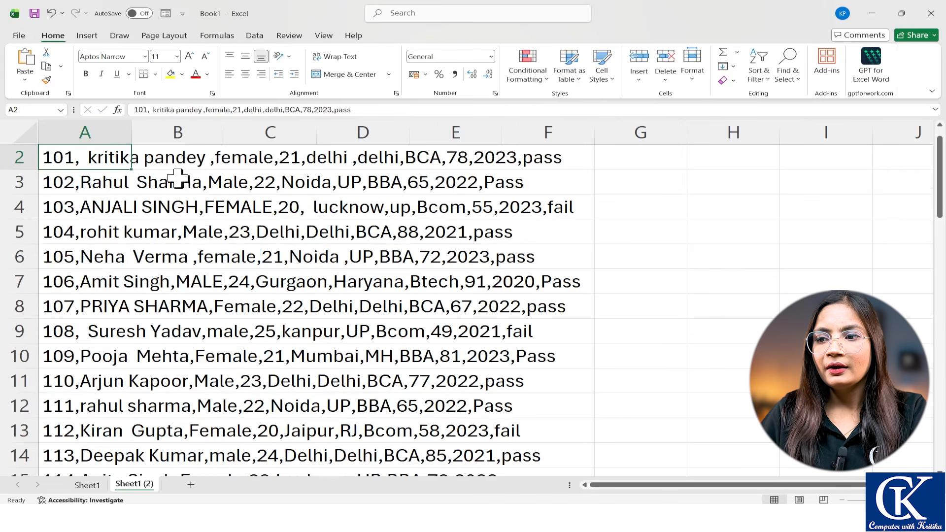
pyautogui.keyDown('ctrl'); pyautogui.scroll(1, 179, 180); pyautogui.keyUp('ctrl')
pyautogui.click(175, 157)
pyautogui.click(64, 156)
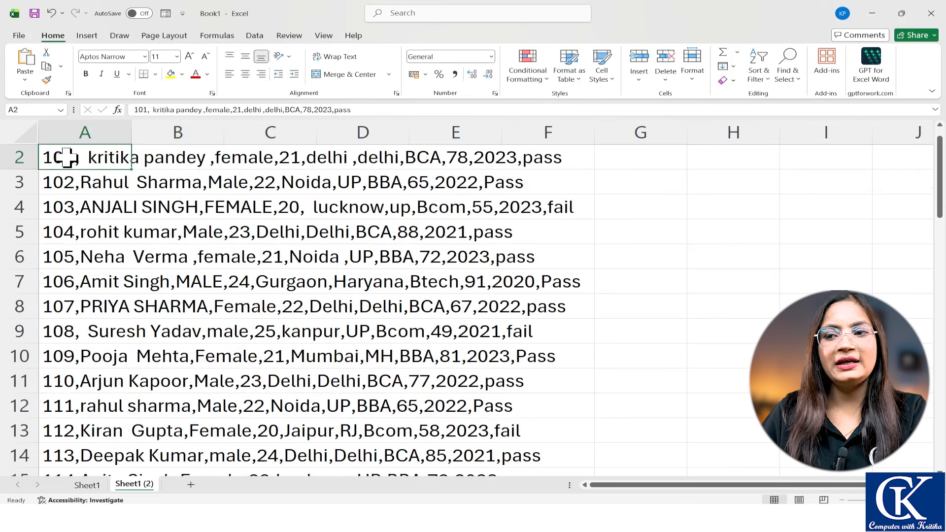
pyautogui.scroll(1, 63, 202)
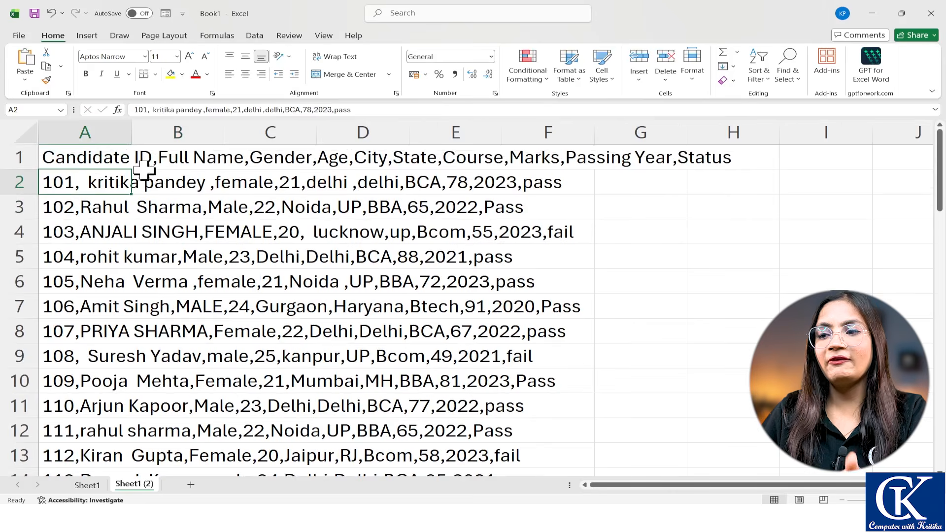
# Step: Check cells A1 to G1 to see which of them hold the header text
pyautogui.click(161, 161)
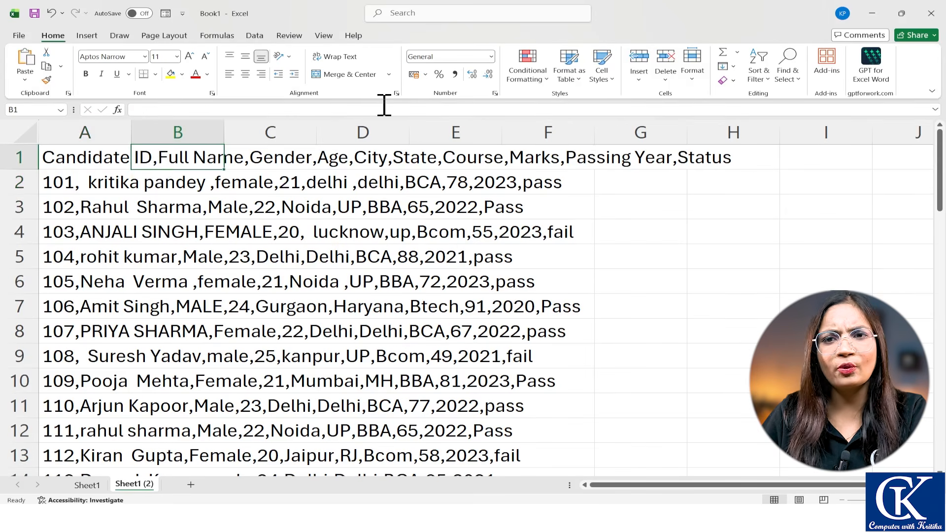
pyautogui.click(179, 130)
pyautogui.click(247, 159)
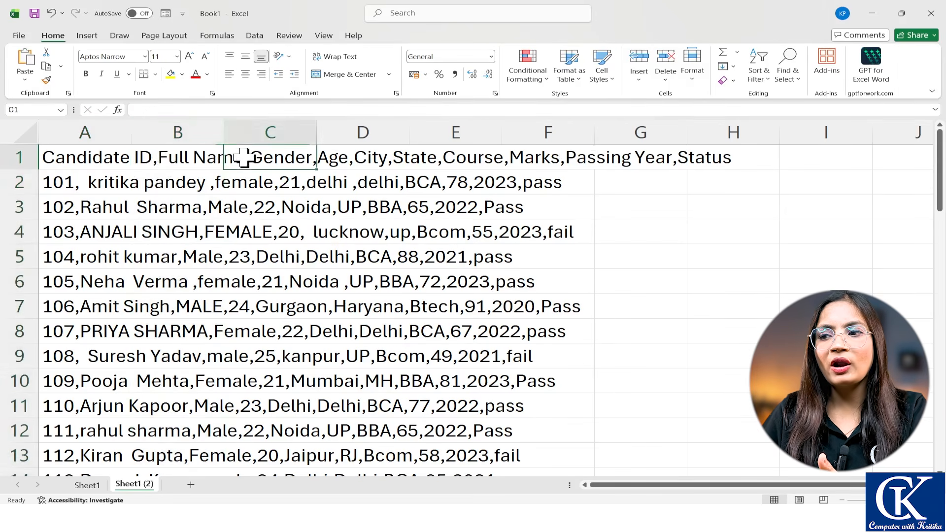
pyautogui.click(364, 157)
pyautogui.click(456, 158)
pyautogui.click(542, 158)
pyautogui.click(640, 158)
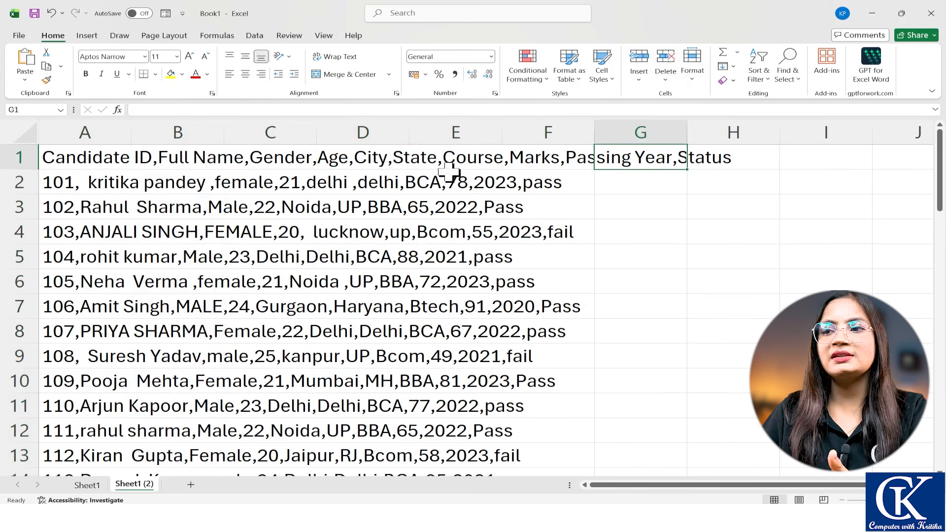
pyautogui.click(89, 162)
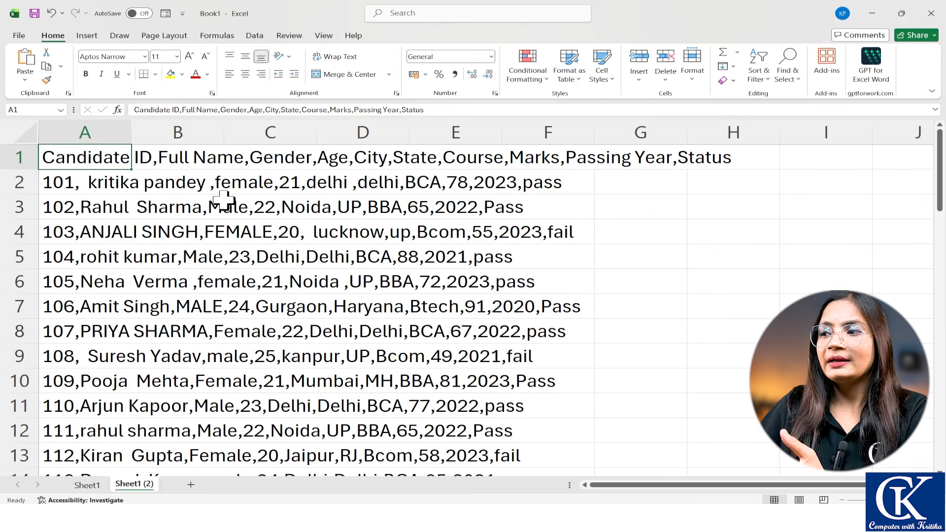
# Step: Try entering the heading "Candidate id" manually in cell I1 and undo the entry
pyautogui.click(807, 156)
pyautogui.write('v')
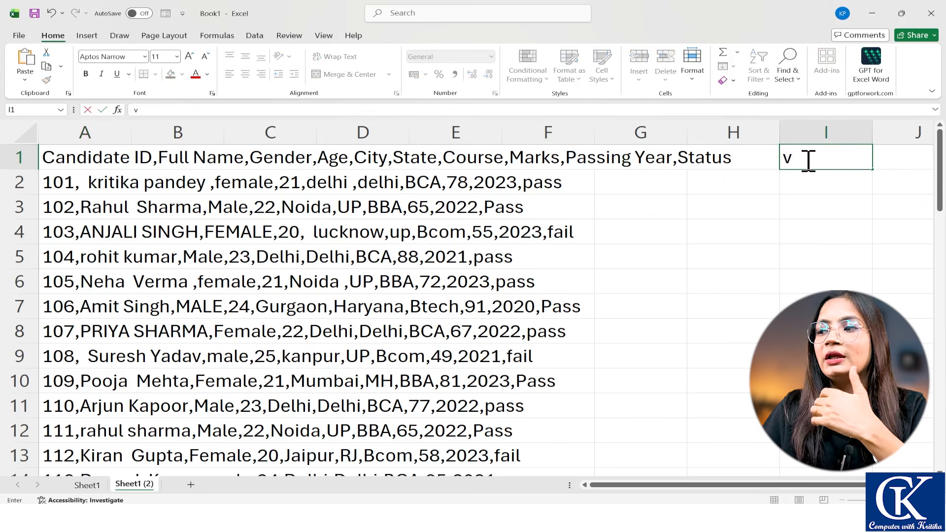
pyautogui.press('Return')
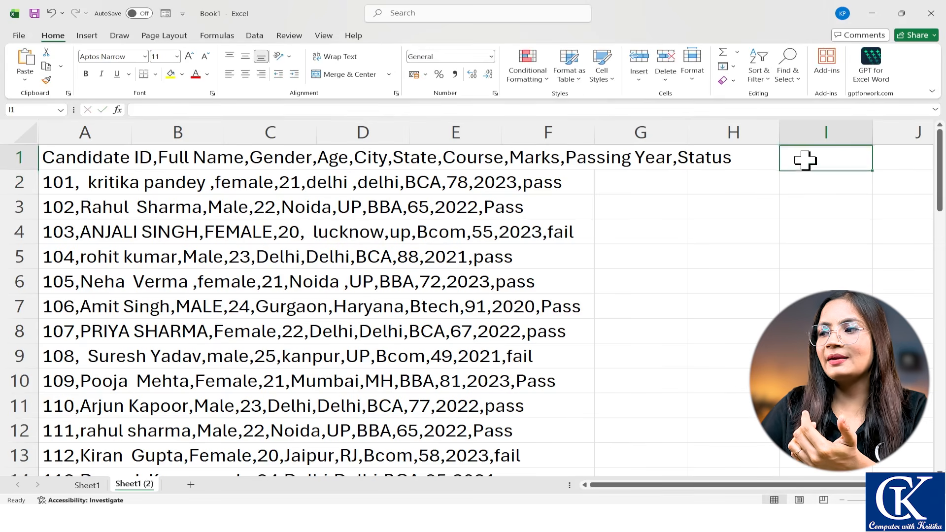
pyautogui.click(805, 159)
pyautogui.write('Candidate id')
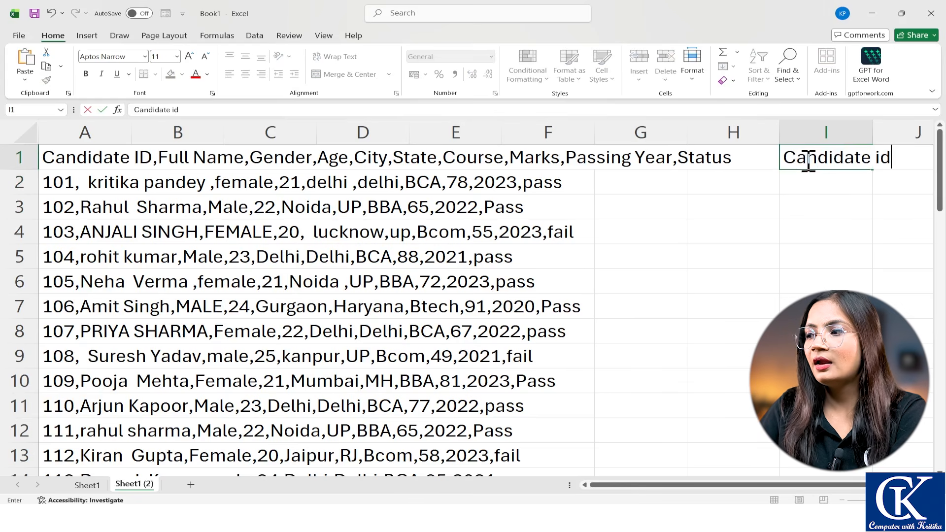
pyautogui.press('Tab')
pyautogui.hotkey('ctrl', 'z')
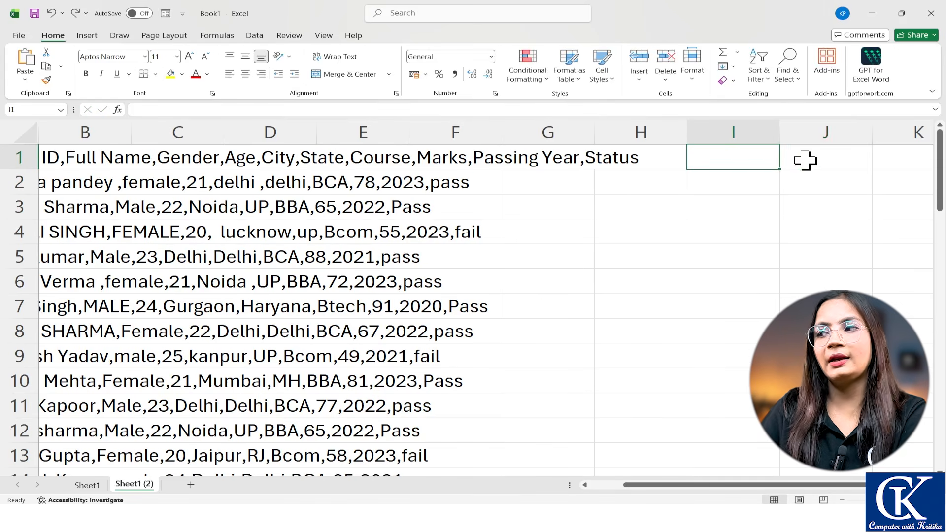
pyautogui.moveTo(697, 485); pyautogui.dragTo(606, 485)
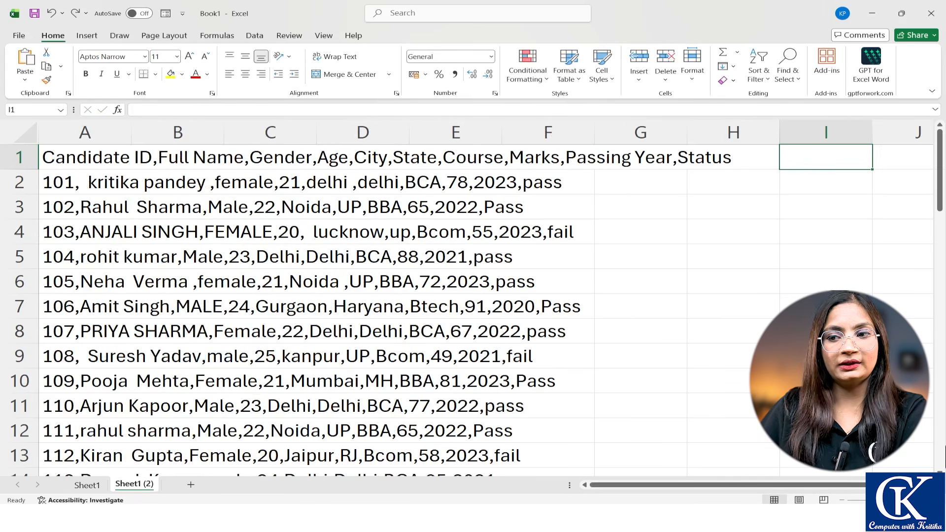
# Step: Start Text to Columns on the whole of column A with Delimited as the original data type
pyautogui.click(80, 130)
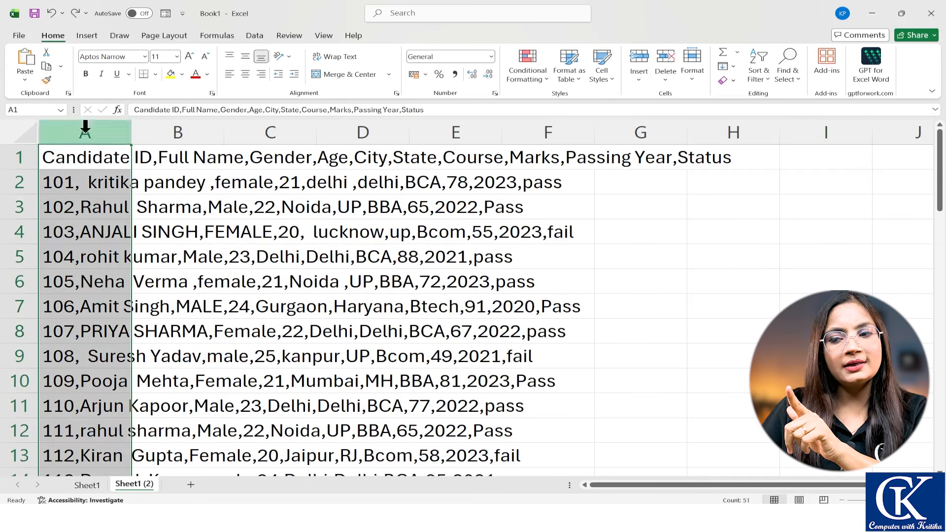
pyautogui.click(232, 234)
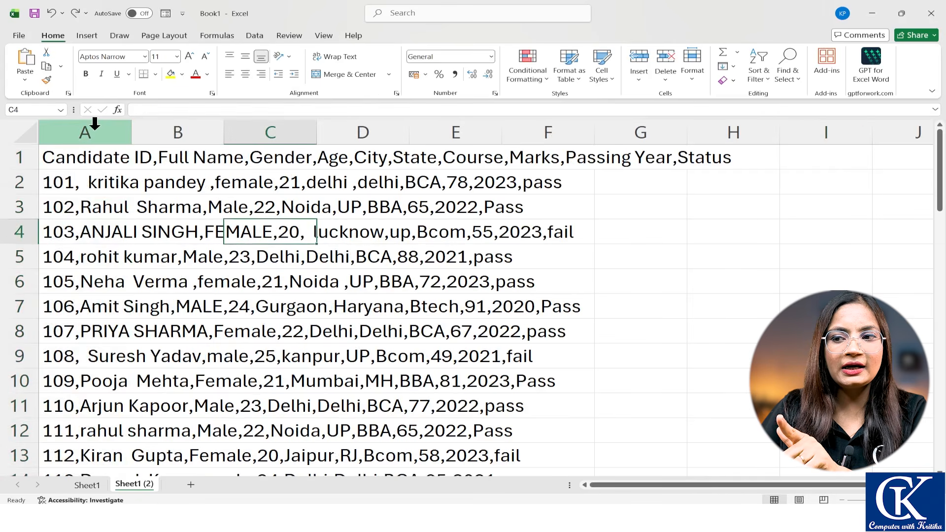
pyautogui.click(85, 130)
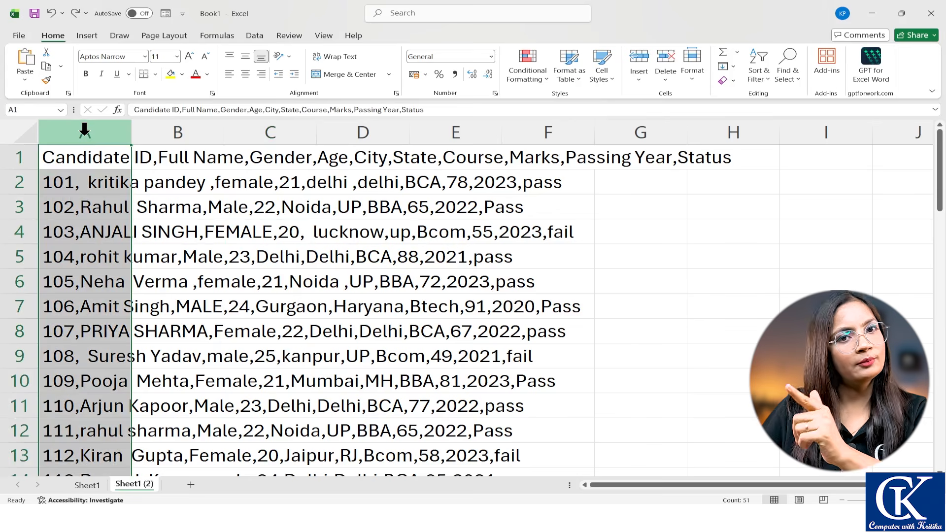
pyautogui.click(255, 36)
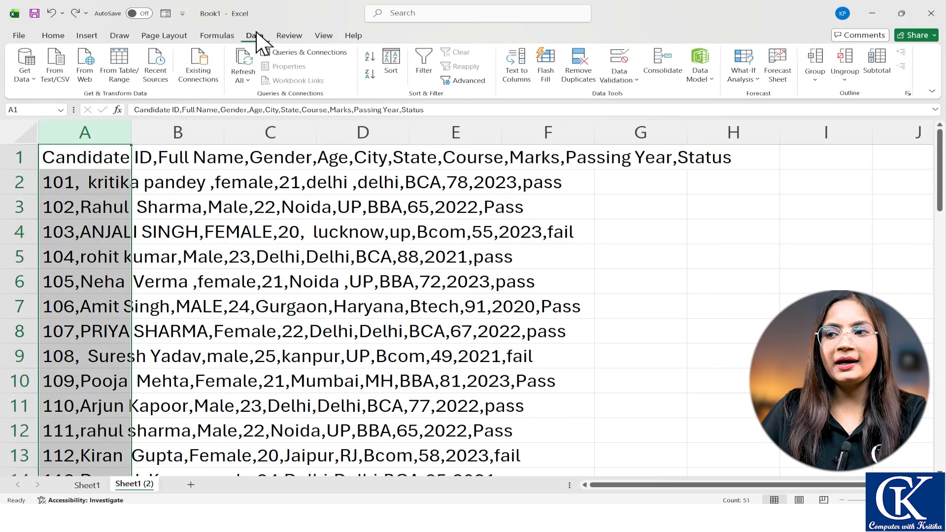
pyautogui.click(514, 79)
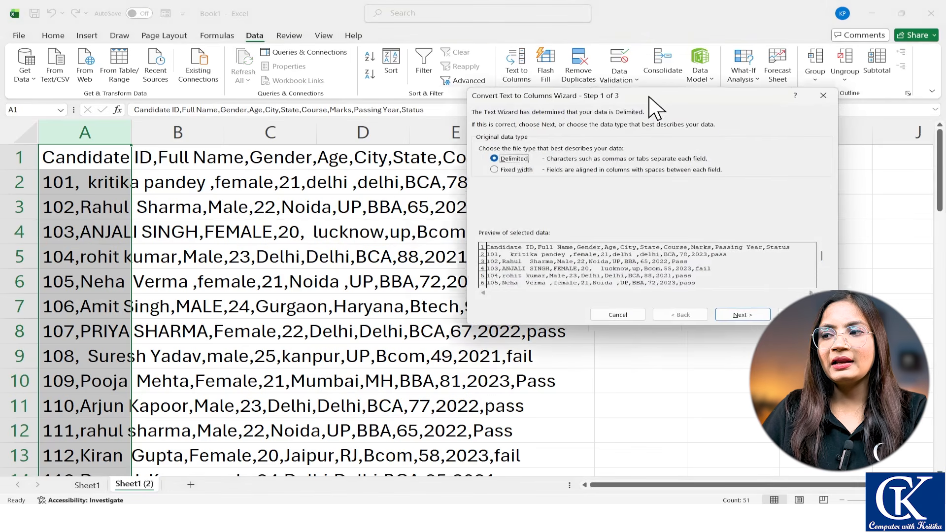
pyautogui.moveTo(656, 97); pyautogui.dragTo(493, 88)
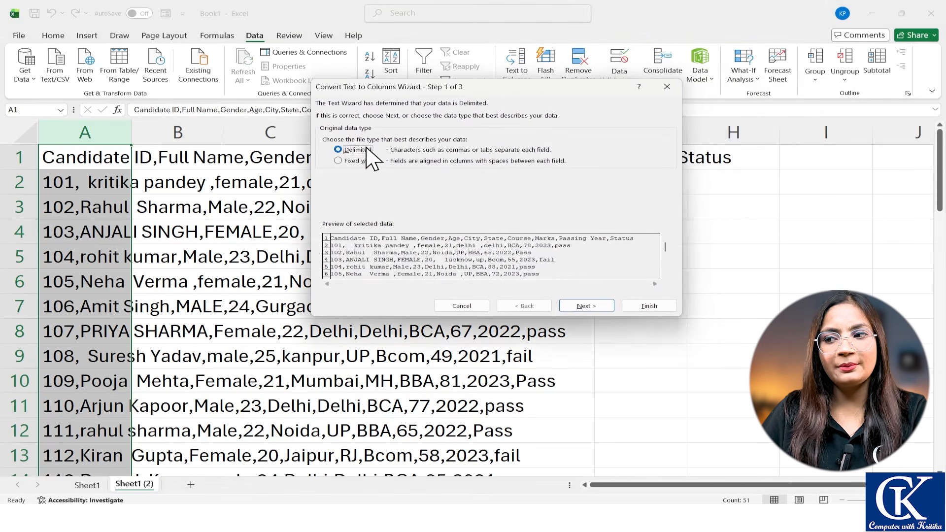
pyautogui.click(339, 158)
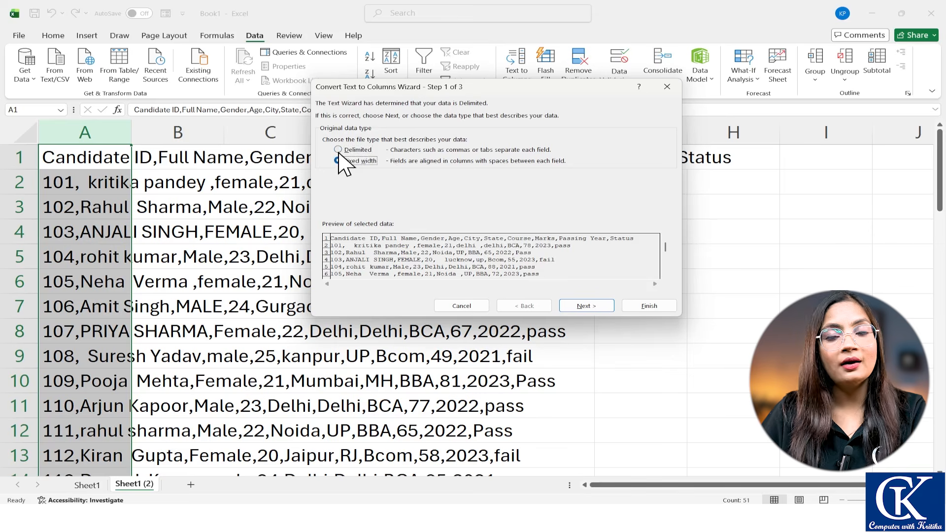
pyautogui.click(338, 150)
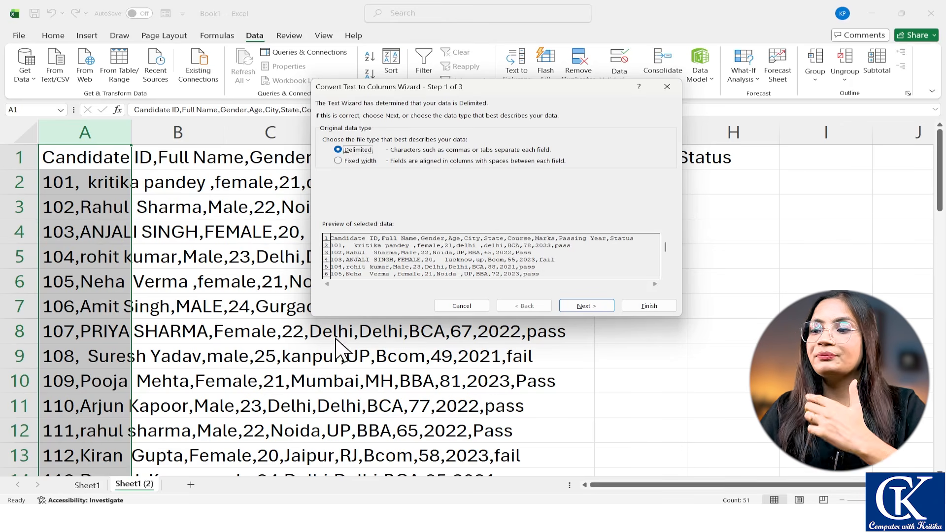
pyautogui.click(578, 308)
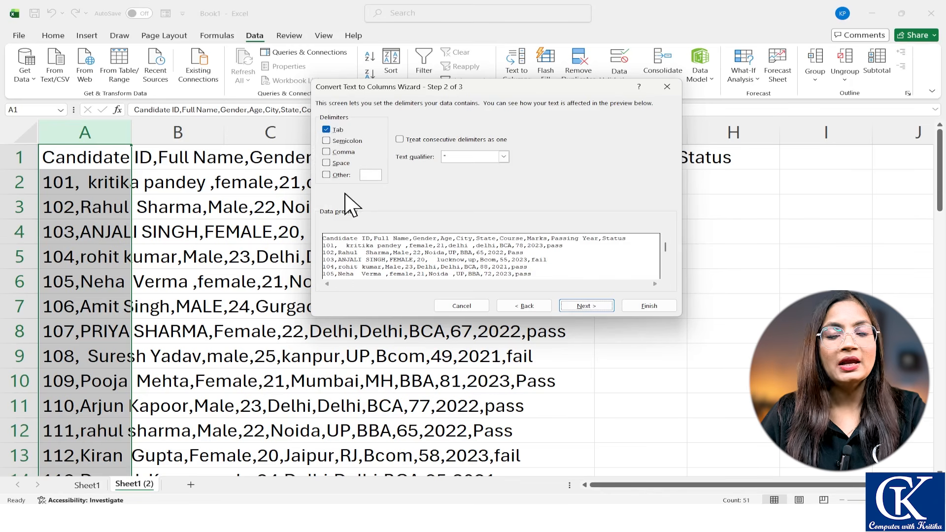
# Step: Split column A using only Comma as the delimiter, keeping the General format and destination $A$1
pyautogui.moveTo(488, 99); pyautogui.dragTo(611, 124)
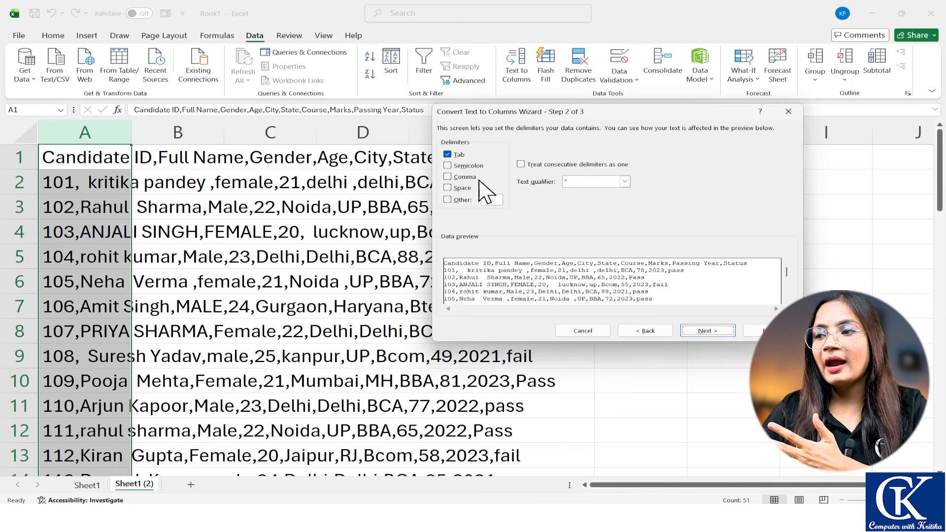
pyautogui.click(448, 176)
pyautogui.click(447, 154)
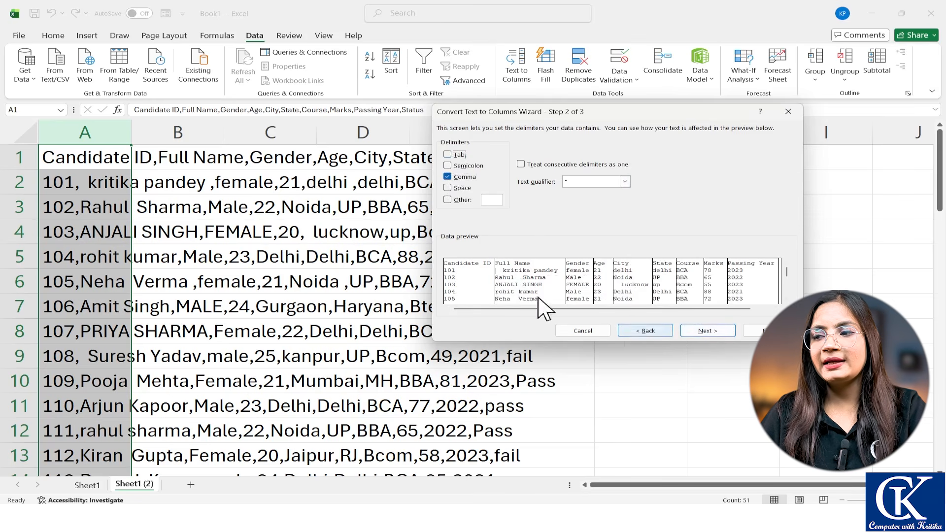
pyautogui.click(705, 331)
pyautogui.click(768, 331)
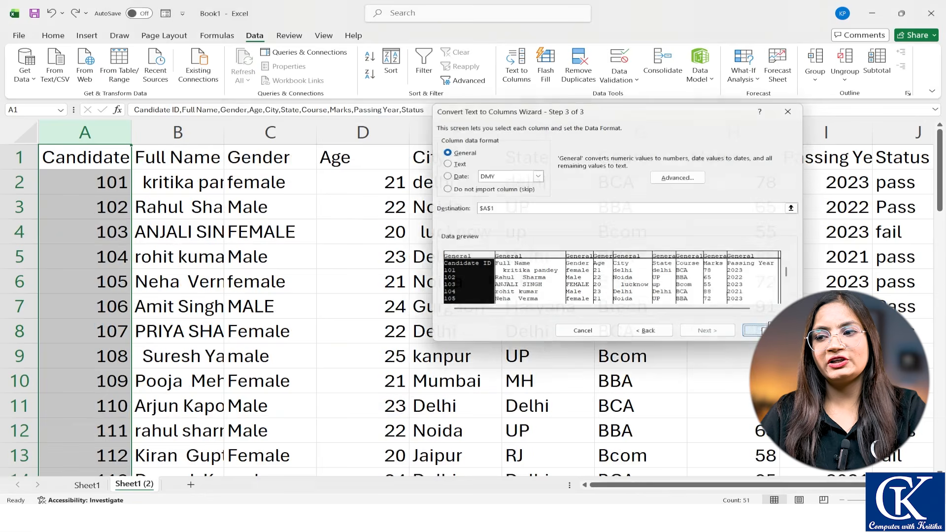
# Step: Review the separated candidate records down the sheet for spacing and letter-case consistency
pyautogui.scroll(-1, 395, 277)
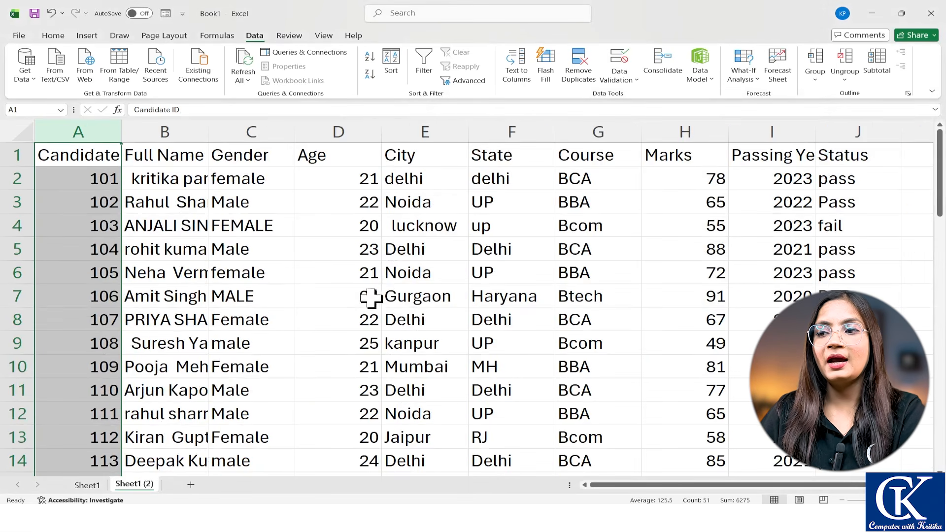
pyautogui.scroll(-2, 387, 316)
pyautogui.scroll(2, 379, 319)
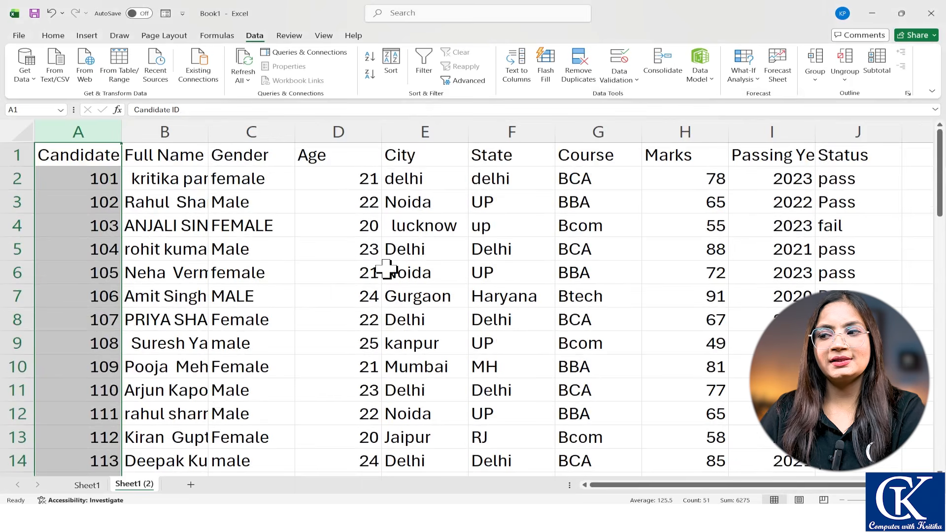
pyautogui.click(272, 265)
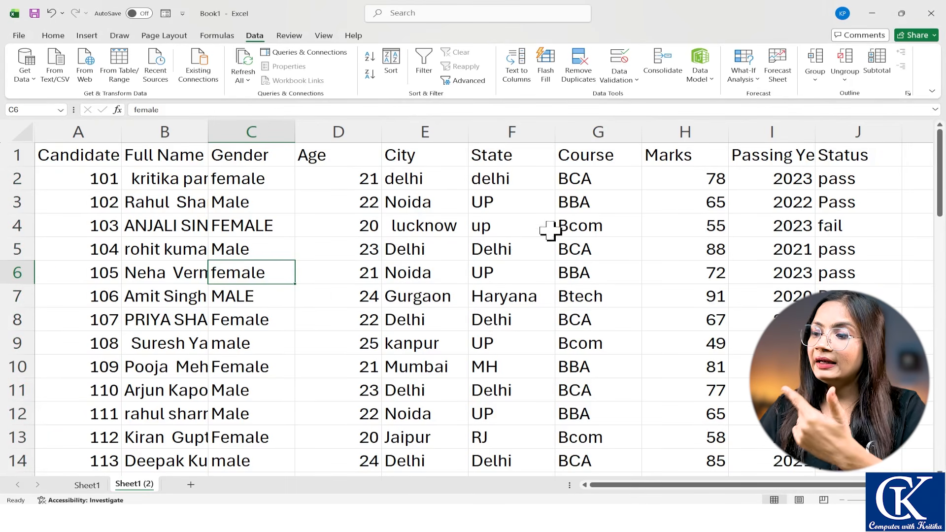
pyautogui.scroll(-14, 522, 268)
pyautogui.scroll(14, 523, 270)
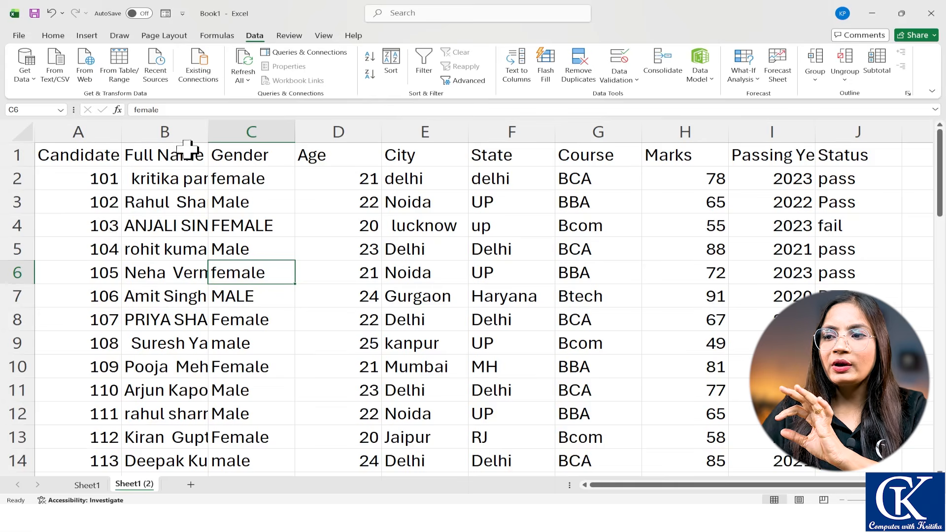
# Step: Try fitting the Full Name and Gender columns to their contents individually and undo both width changes
pyautogui.doubleClick(208, 131)
pyautogui.doubleClick(343, 134)
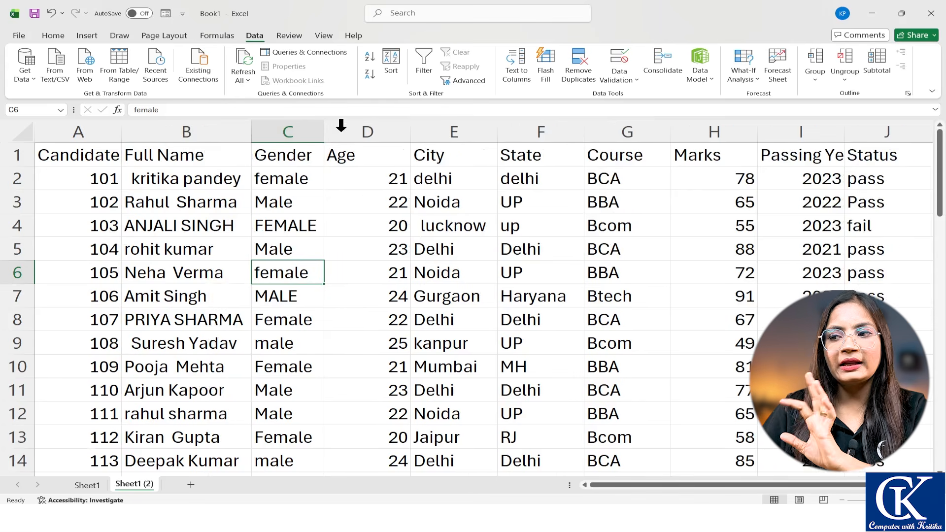
pyautogui.hotkey('ctrl', 'z')
pyautogui.hotkey('ctrl', 'z')
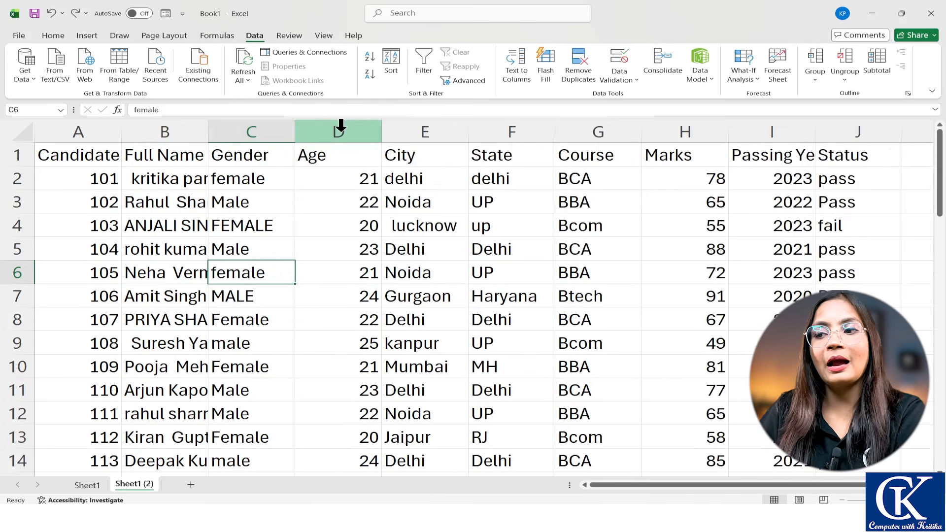
# Step: Make the row heights uneven by enlarging rows 3 and 14 and shrinking rows 6 and 8
pyautogui.scroll(-2, 273, 253)
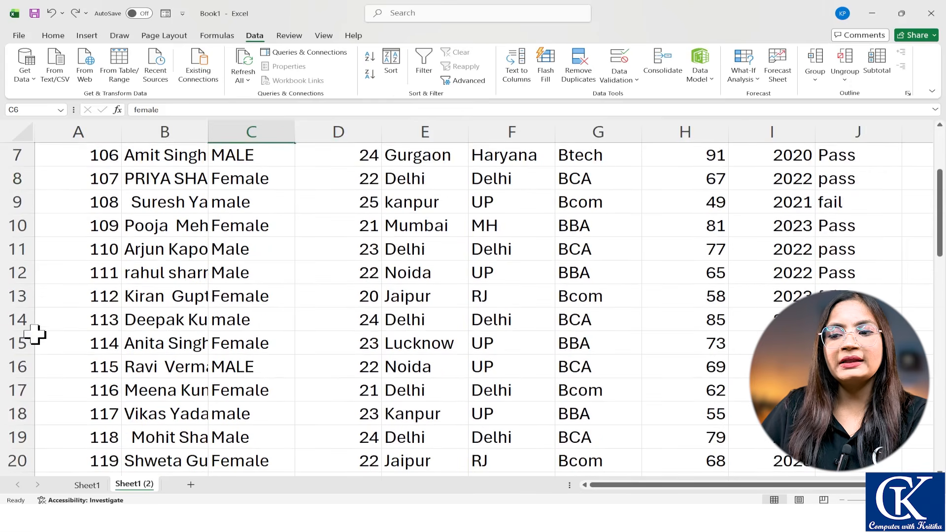
pyautogui.moveTo(22, 331); pyautogui.dragTo(19, 363)
pyautogui.scroll(-3, 74, 350)
pyautogui.scroll(5, 44, 345)
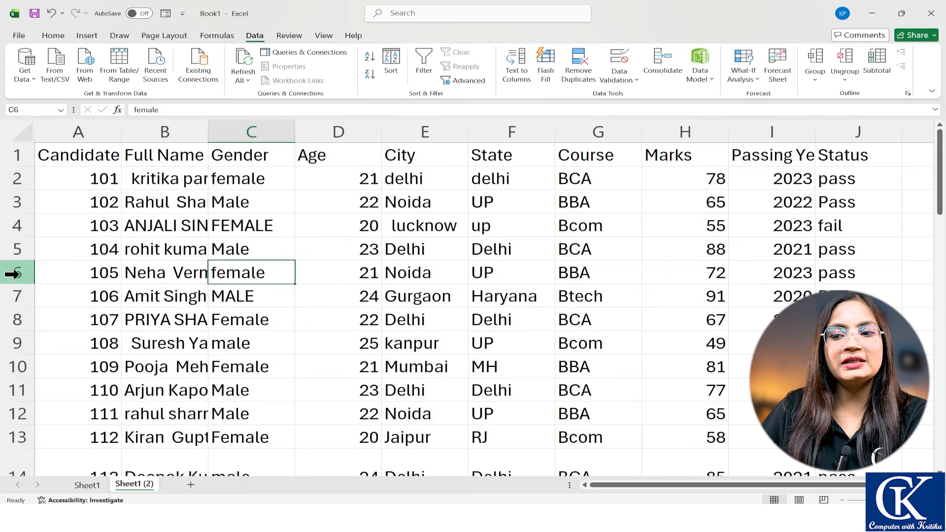
pyautogui.moveTo(29, 284); pyautogui.dragTo(17, 274)
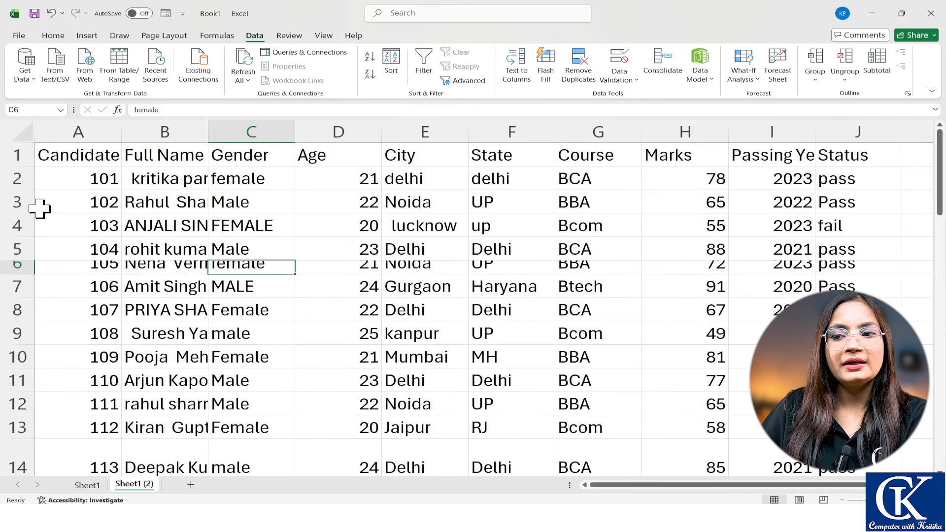
pyautogui.moveTo(27, 213); pyautogui.dragTo(26, 225)
pyautogui.moveTo(28, 334); pyautogui.dragTo(34, 331)
# Step: Select the whole candidate table and apply AutoFit Column Width to all of its columns
pyautogui.click(419, 294)
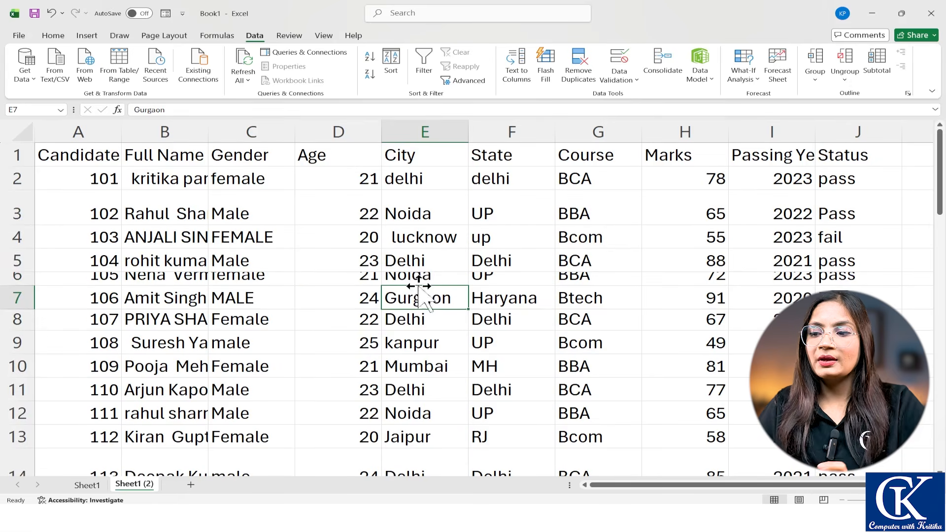
pyautogui.scroll(-1, 422, 278)
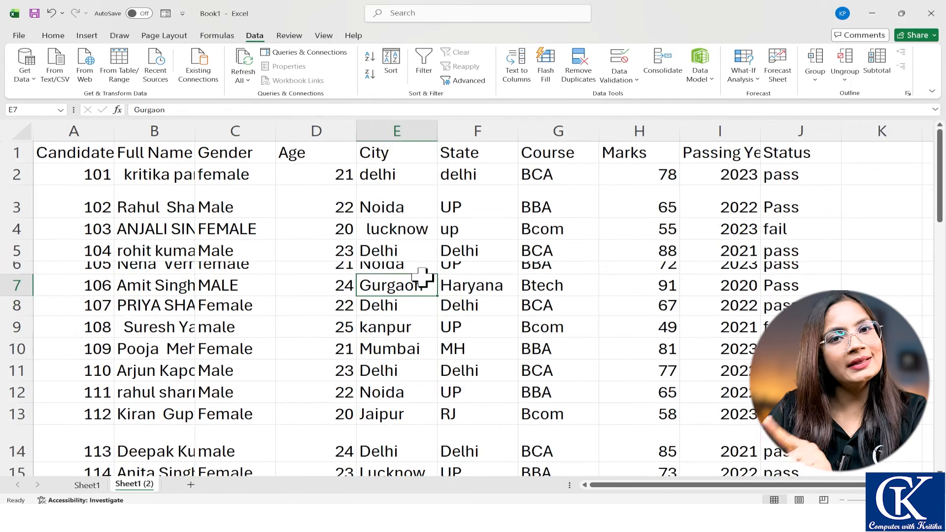
pyautogui.click(443, 247)
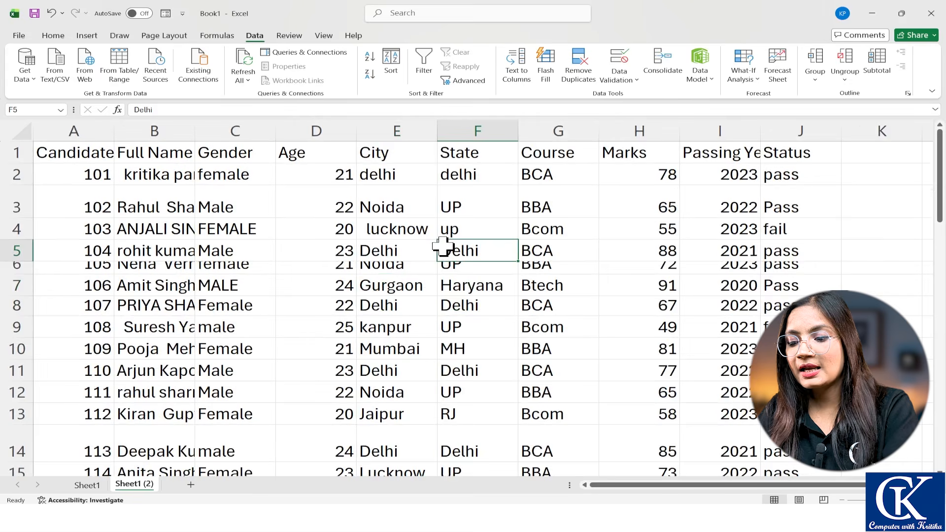
pyautogui.hotkey('ctrl', 'a')
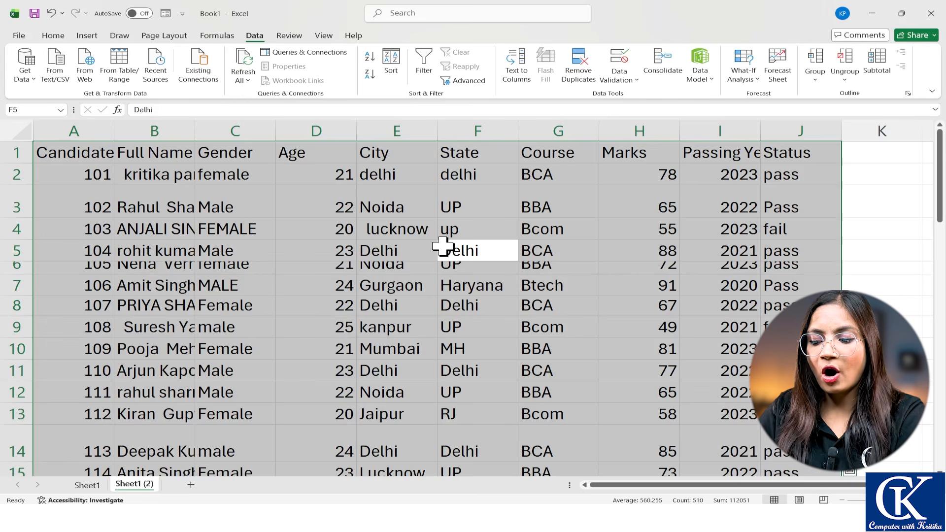
pyautogui.hotkey('alt', 'h')
pyautogui.press('o')
pyautogui.press('i')
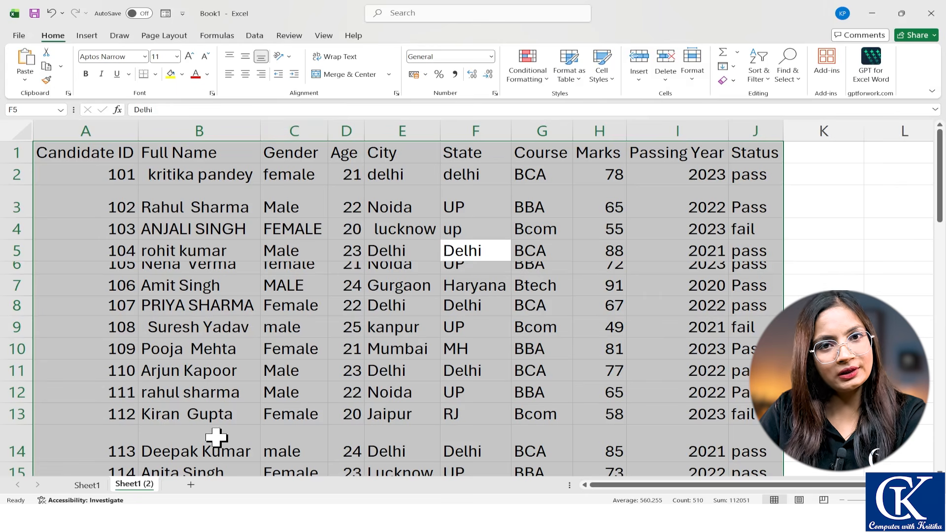
# Step: Apply AutoFit Row Height to the selected candidate table and clear the selection
pyautogui.hotkey('alt', 'h')
pyautogui.press('o')
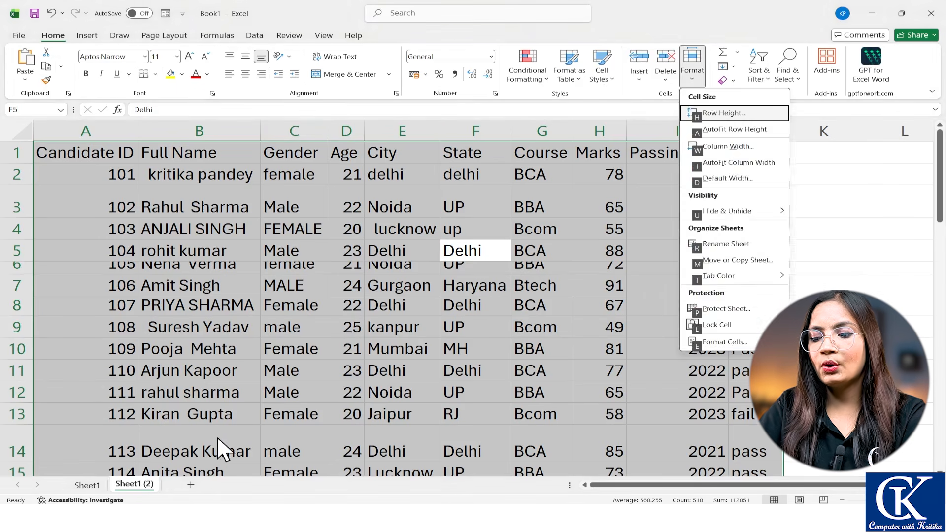
pyautogui.press('a')
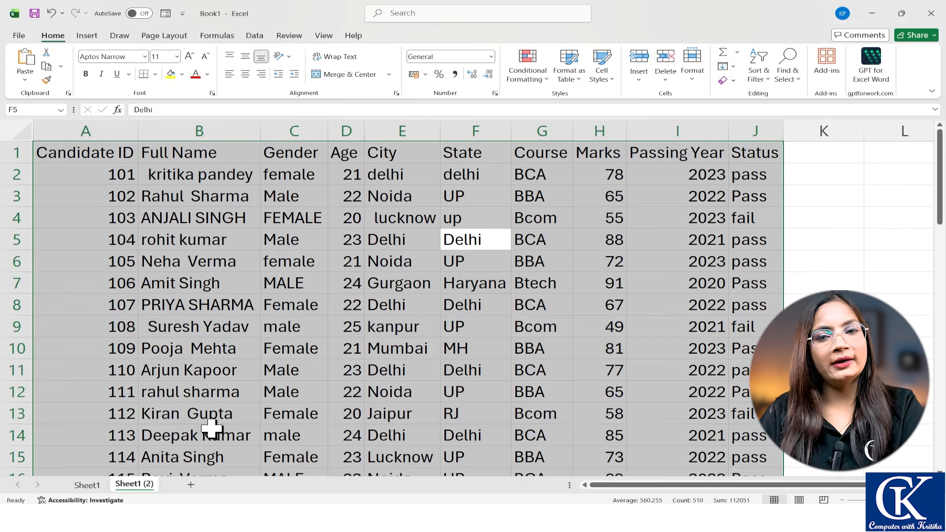
pyautogui.click(272, 327)
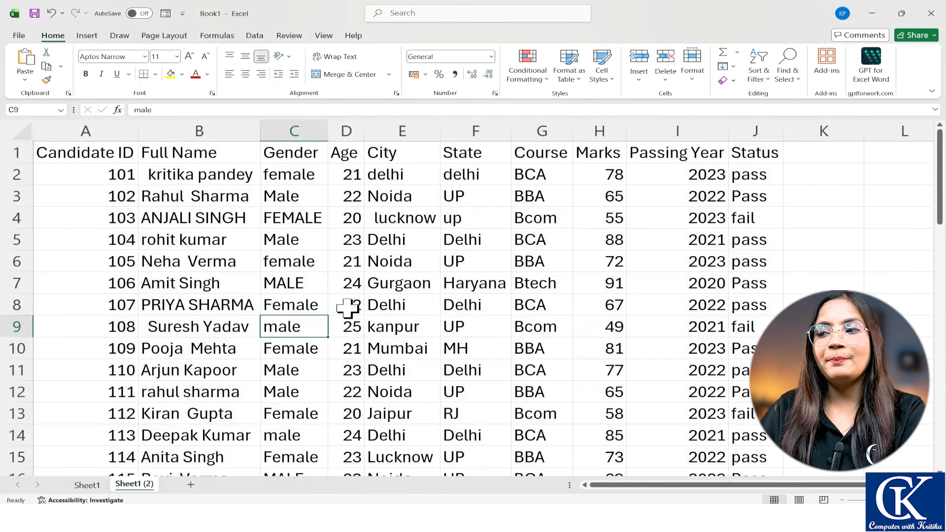
# Step: Compare the horizontal alignment of the values in the Candidate ID, Full Name, Gender and Age columns
pyautogui.keyDown('ctrl'); pyautogui.scroll(1, 345, 312); pyautogui.keyUp('ctrl')
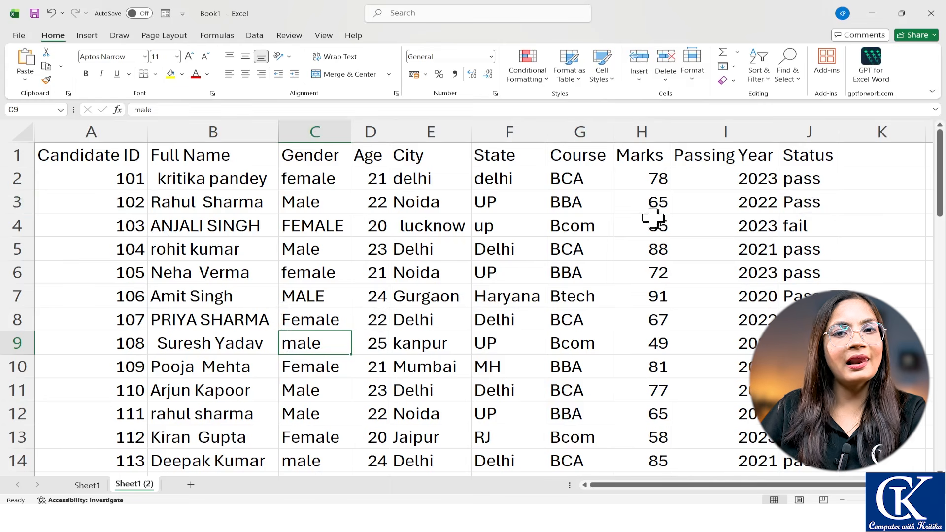
pyautogui.click(94, 178)
pyautogui.moveTo(94, 178); pyautogui.dragTo(72, 392)
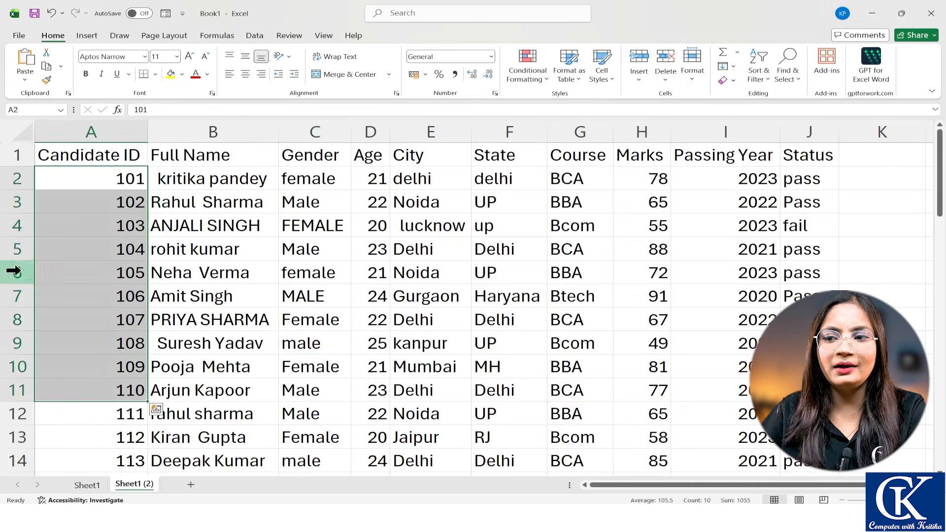
pyautogui.moveTo(252, 181); pyautogui.dragTo(191, 393)
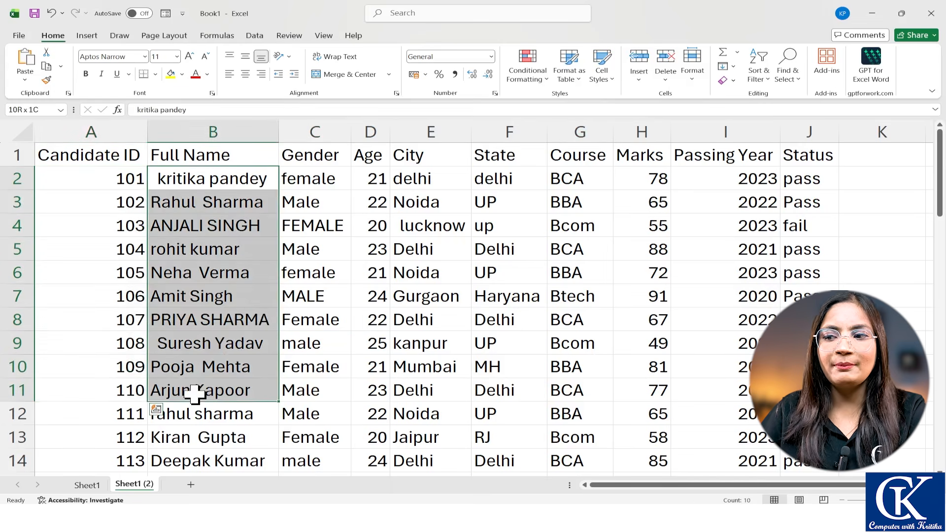
pyautogui.moveTo(326, 185); pyautogui.dragTo(320, 409)
pyautogui.moveTo(370, 177); pyautogui.dragTo(387, 351)
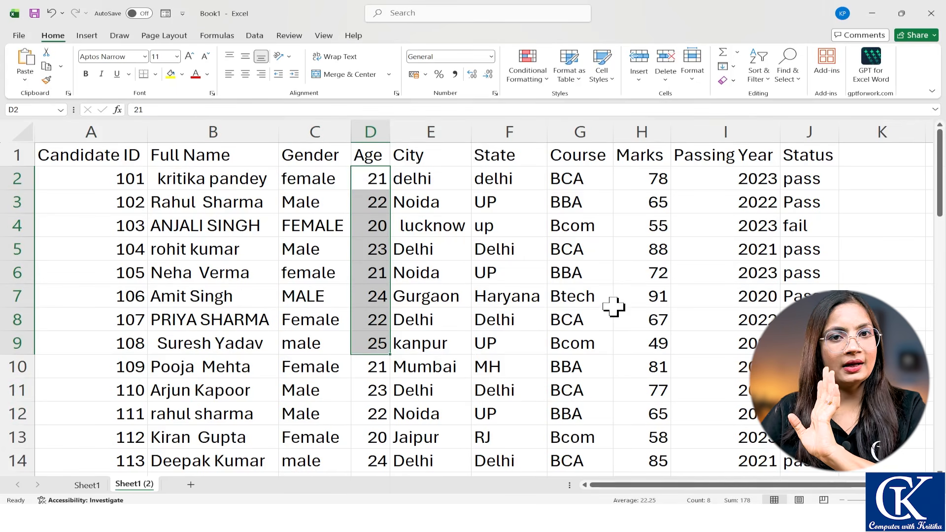
# Step: Left-align every cell in the whole candidate table
pyautogui.click(262, 202)
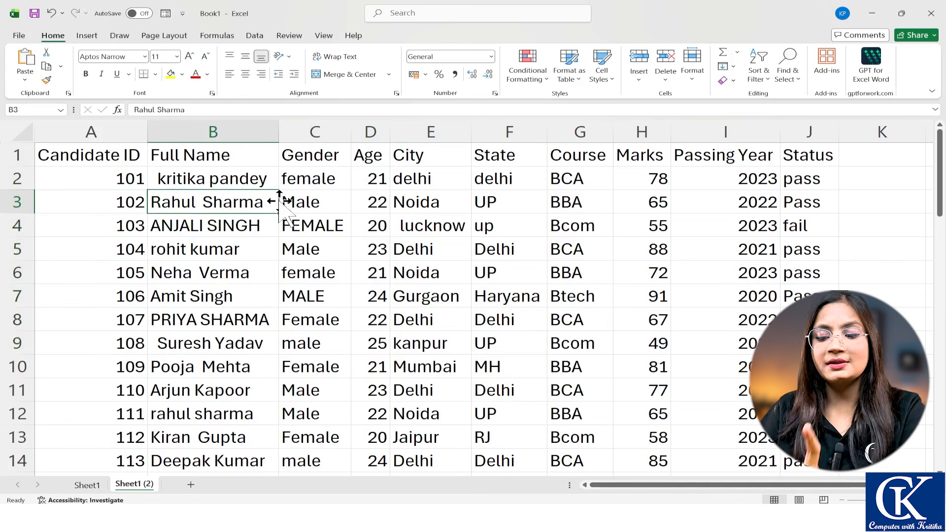
pyautogui.hotkey('ctrl', 'a')
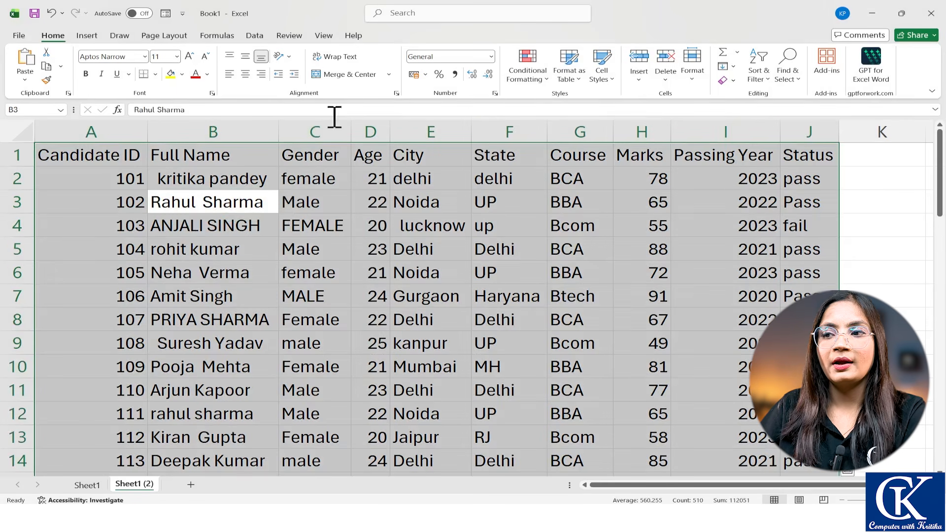
pyautogui.click(230, 75)
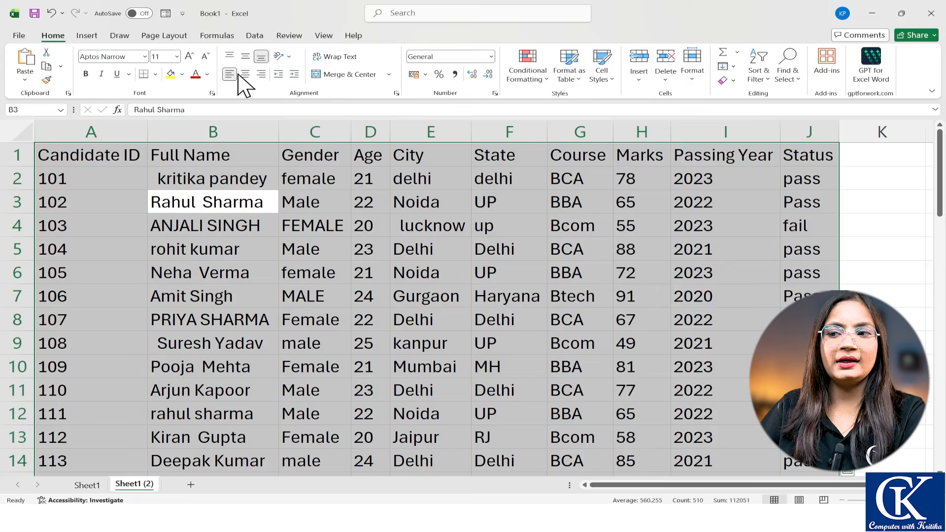
pyautogui.click(246, 74)
pyautogui.click(230, 74)
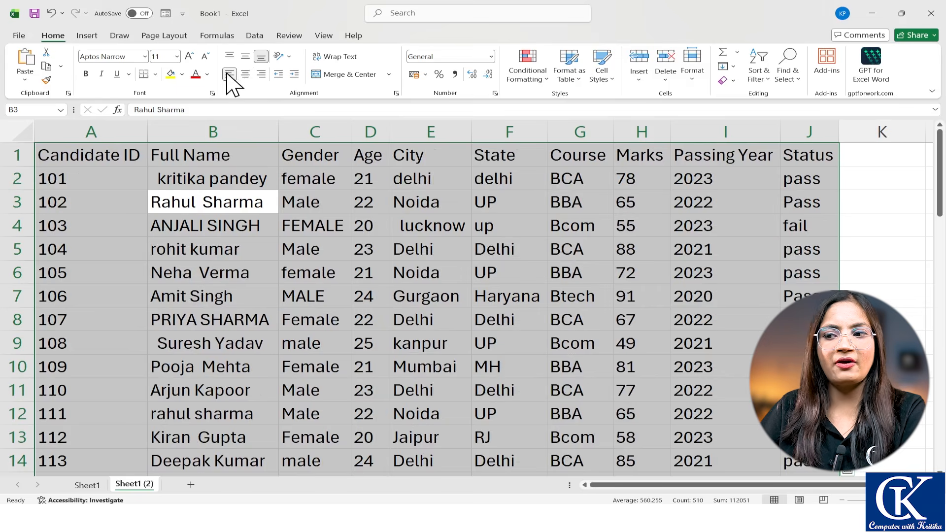
pyautogui.click(370, 270)
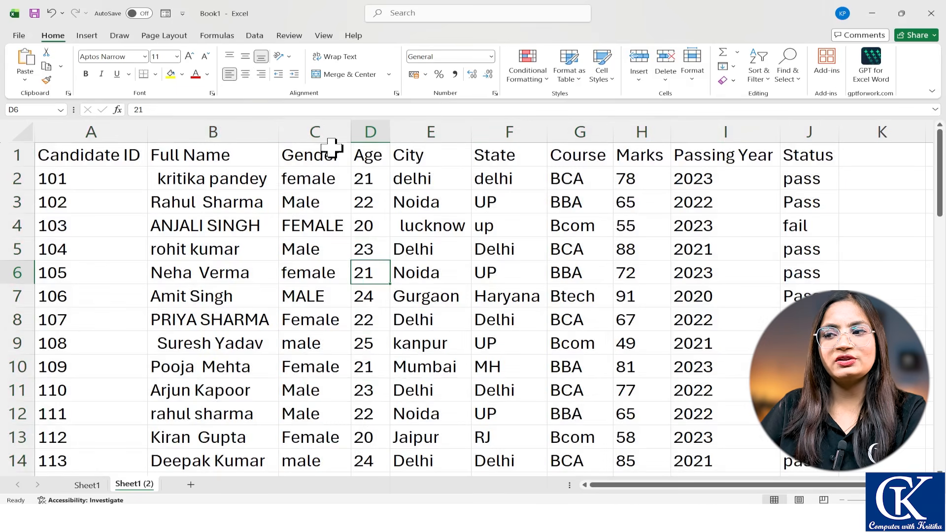
# Step: Widen the Age, Gender and Full Name columns slightly for more space between the values
pyautogui.moveTo(389, 131); pyautogui.dragTo(362, 129)
pyautogui.click(348, 131)
pyautogui.moveTo(280, 129); pyautogui.dragTo(291, 130)
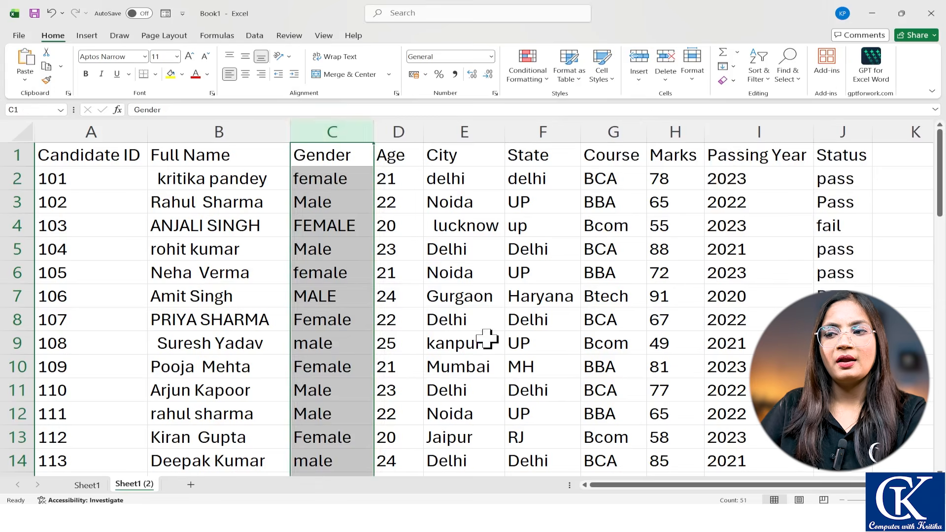
pyautogui.click(486, 340)
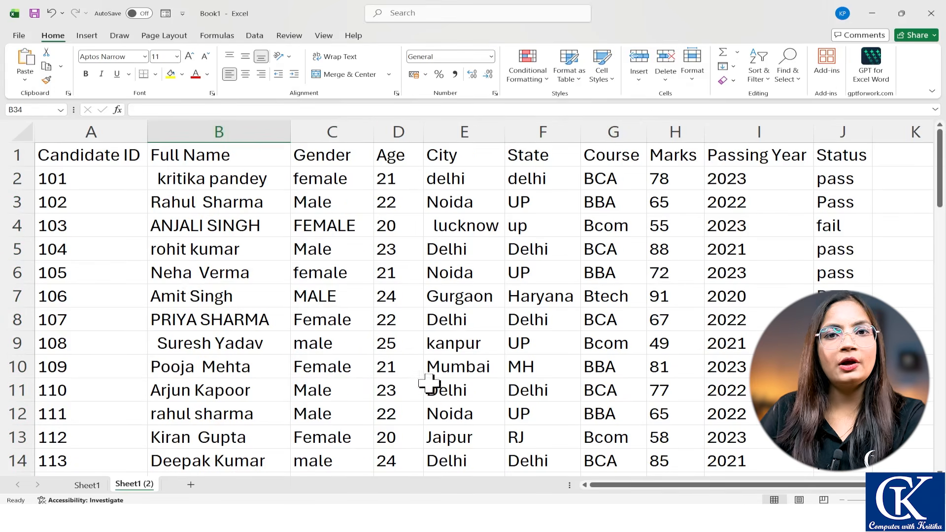
# Step: Examine the candidate records down to about row 55 for blank rows between the entries
pyautogui.scroll(-1, 401, 321)
pyautogui.scroll(1, 572, 370)
pyautogui.scroll(-2, 559, 339)
pyautogui.scroll(-3, 558, 338)
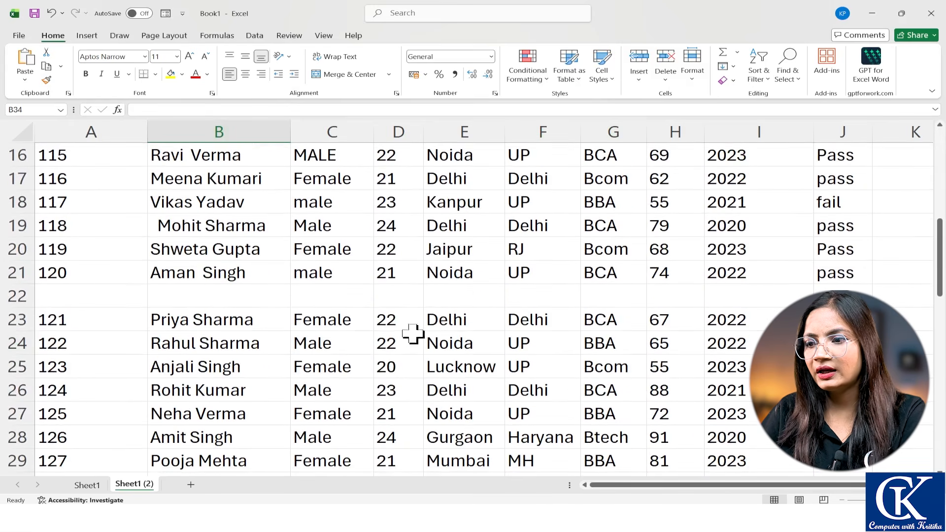
pyautogui.scroll(-4, 475, 345)
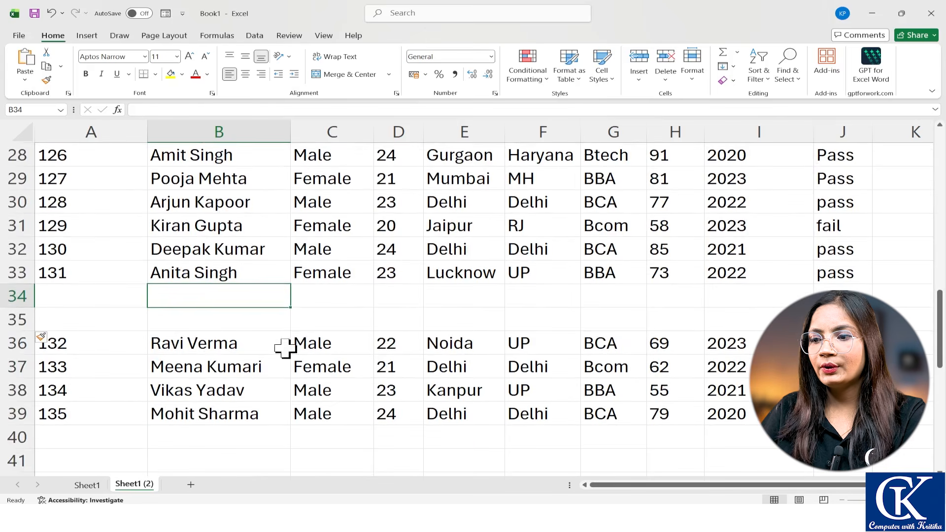
pyautogui.scroll(-2, 522, 316)
pyautogui.scroll(-5, 439, 317)
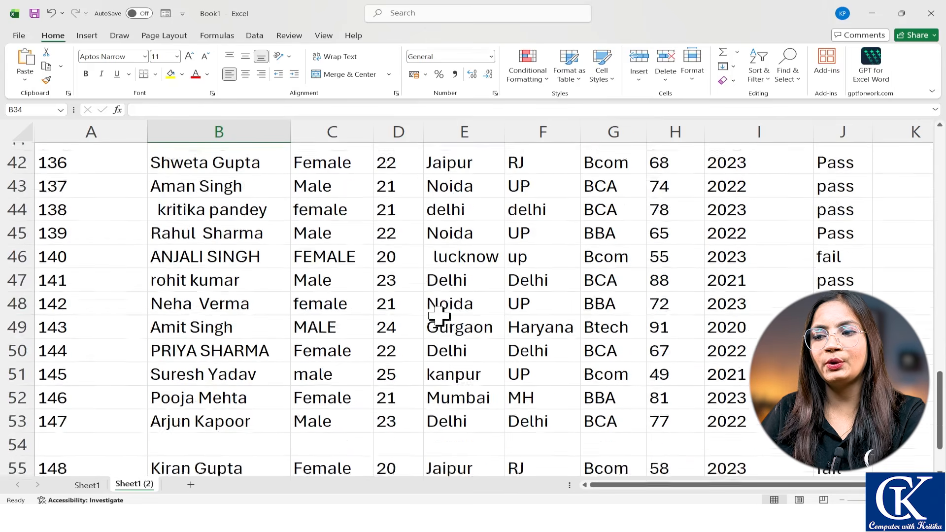
pyautogui.scroll(16, 649, 316)
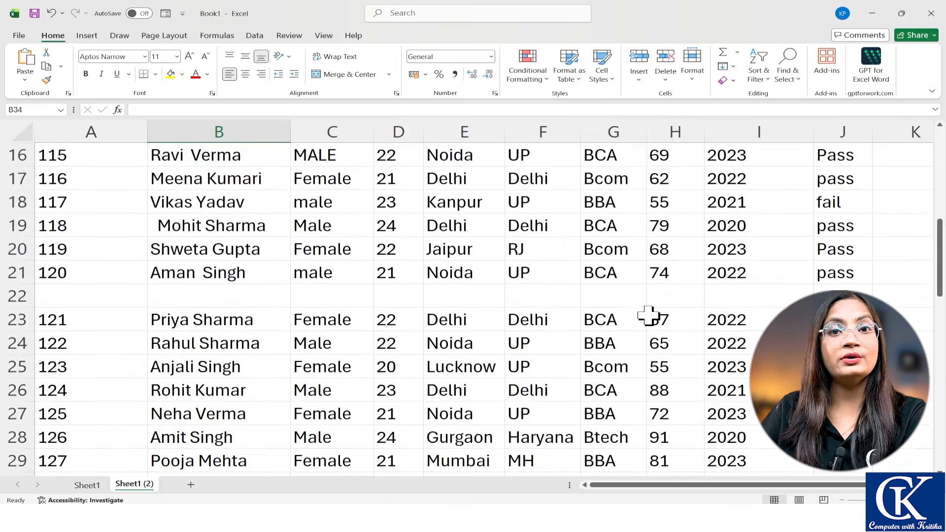
pyautogui.click(530, 302)
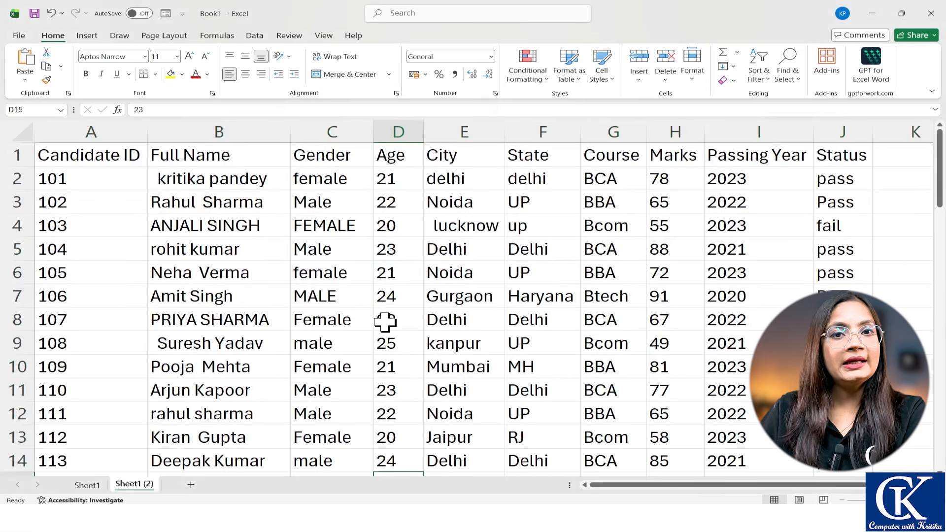
# Step: Try deleting blank row 22 on its own and undo the deletion
pyautogui.scroll(-5, 385, 322)
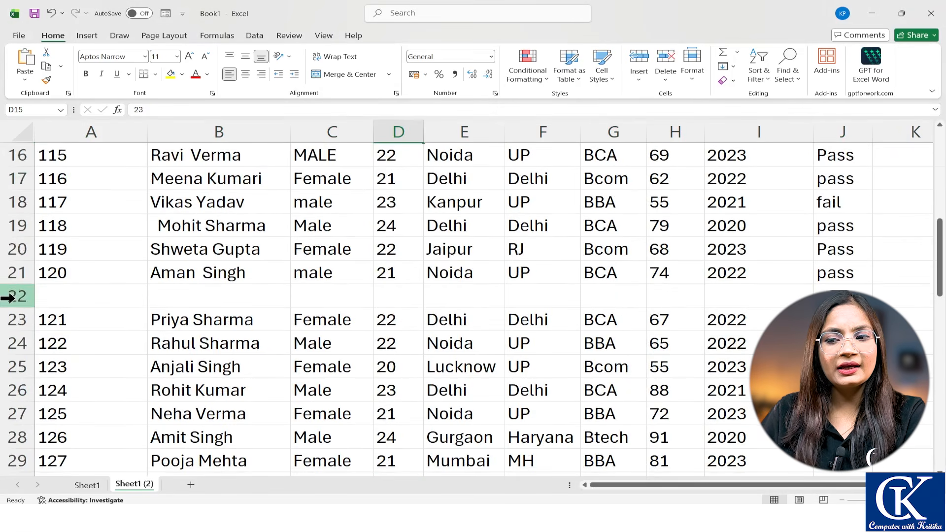
pyautogui.click(8, 298)
pyautogui.hotkey('ctrl', '-')
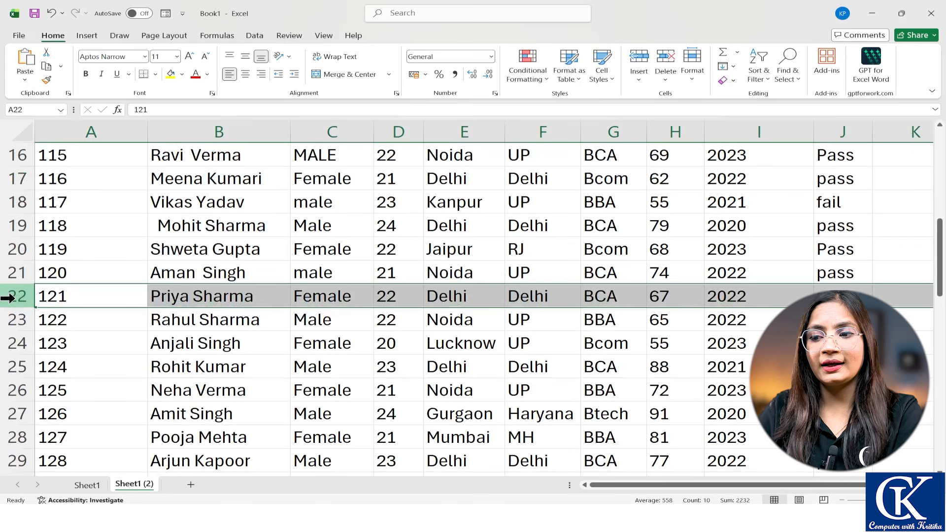
pyautogui.hotkey('ctrl', 'z')
pyautogui.scroll(5, 173, 271)
pyautogui.click(191, 248)
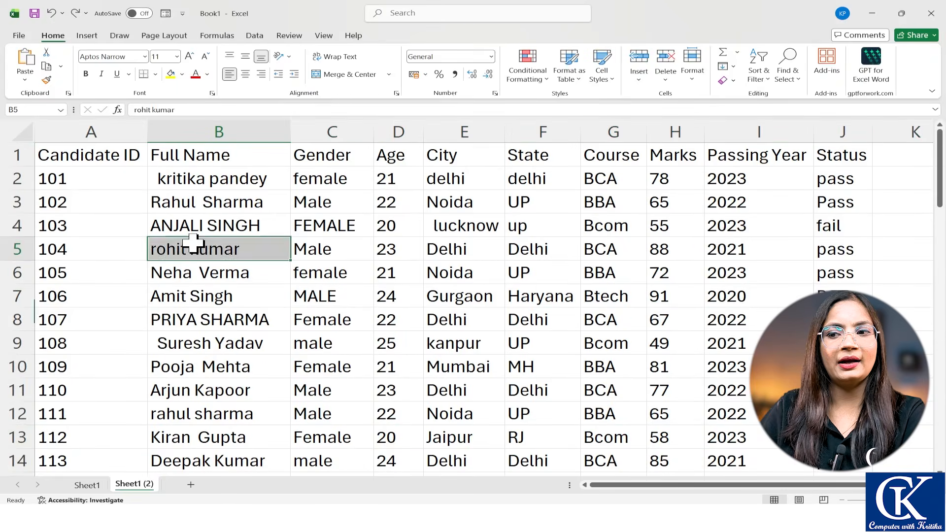
# Step: Try to find blank cells with Go To Special, Blanks, while only the header row is selected
pyautogui.click(15, 156)
pyautogui.click(7, 184)
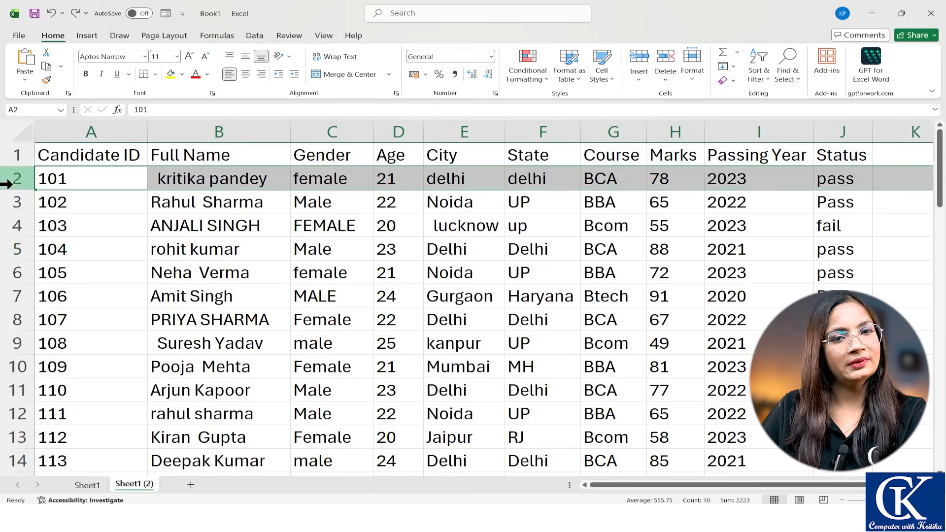
pyautogui.click(17, 157)
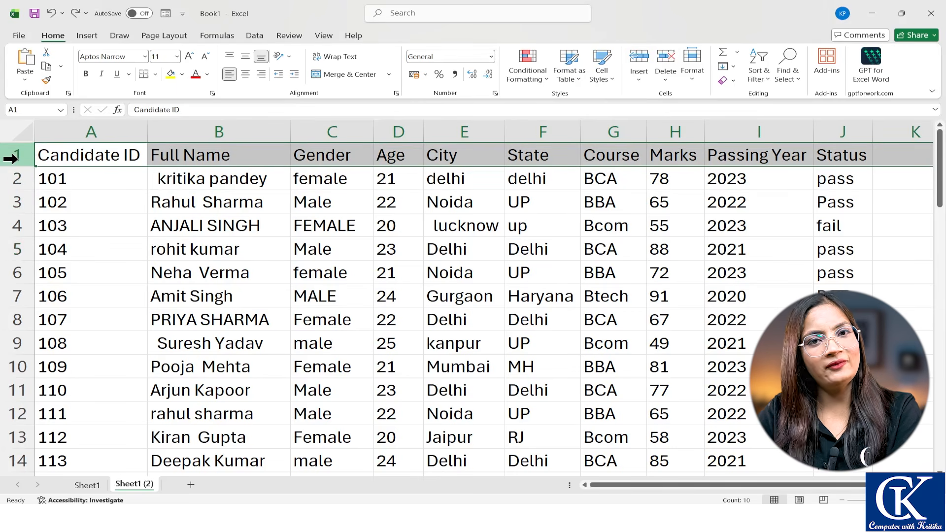
pyautogui.hotkey('ctrl', 'g')
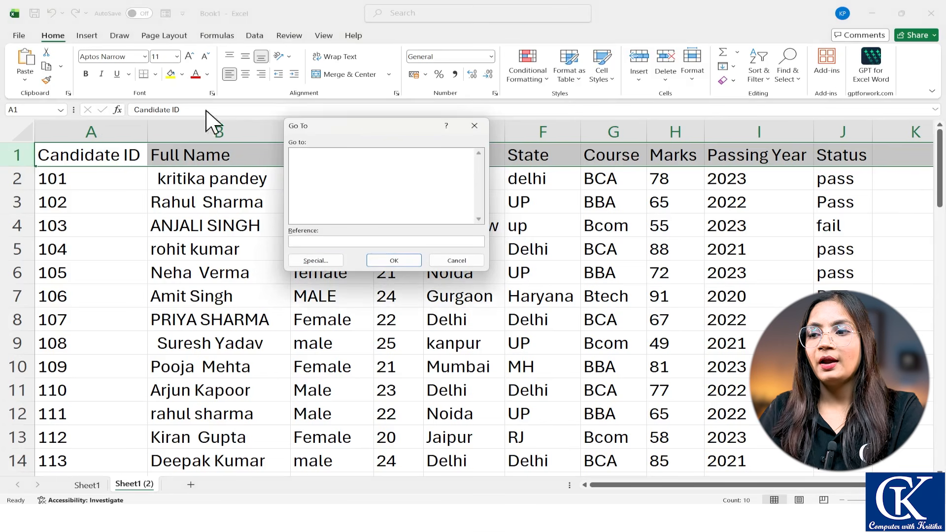
pyautogui.click(315, 261)
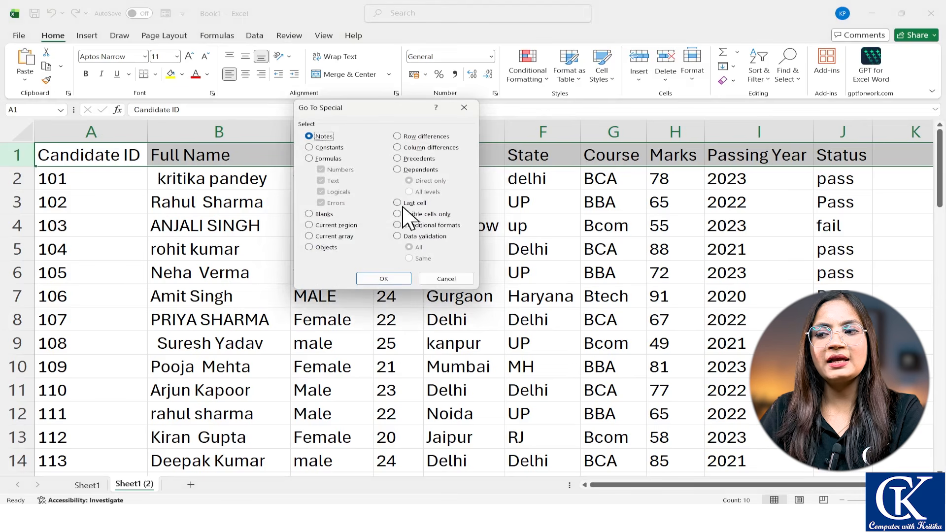
pyautogui.click(315, 215)
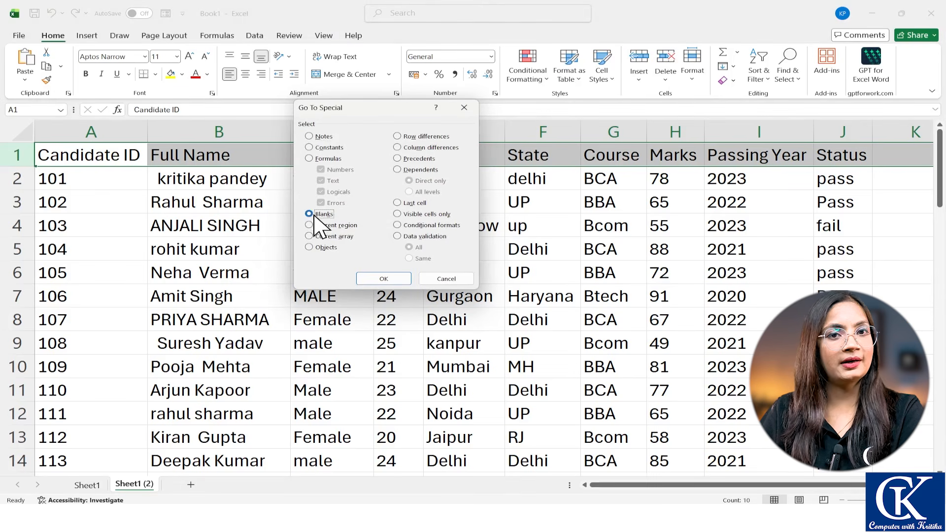
pyautogui.click(387, 278)
pyautogui.click(547, 281)
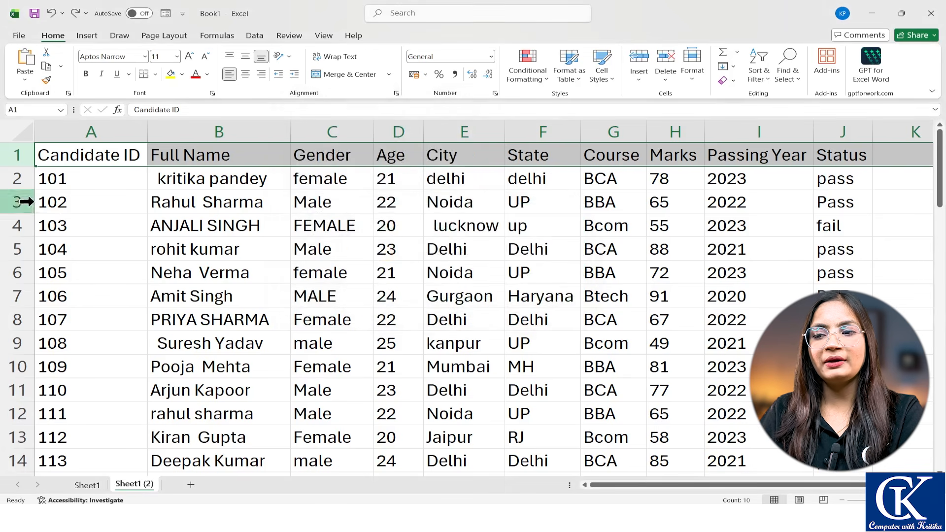
pyautogui.click(116, 227)
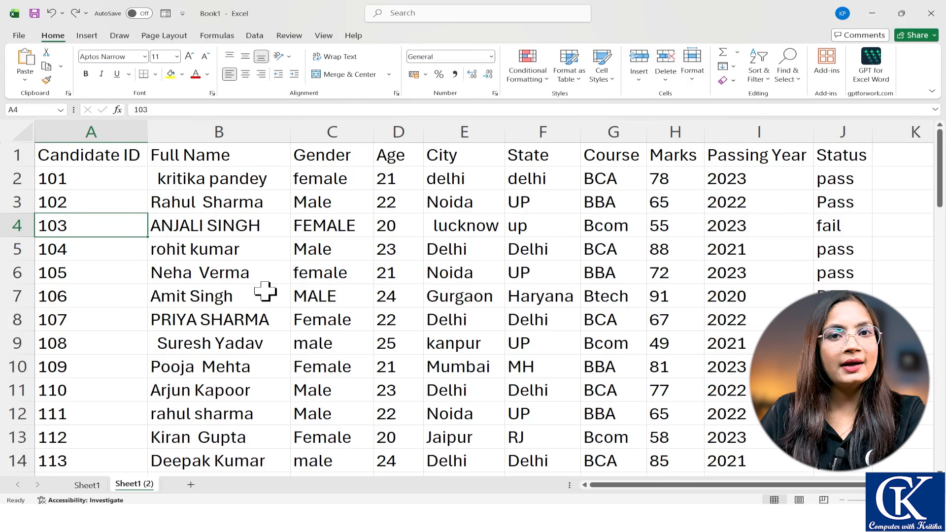
pyautogui.click(17, 153)
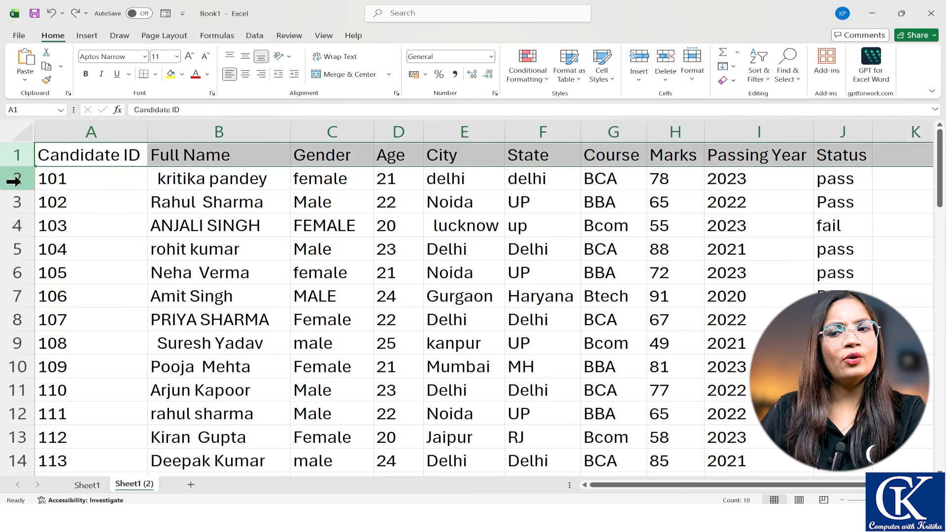
pyautogui.click(11, 202)
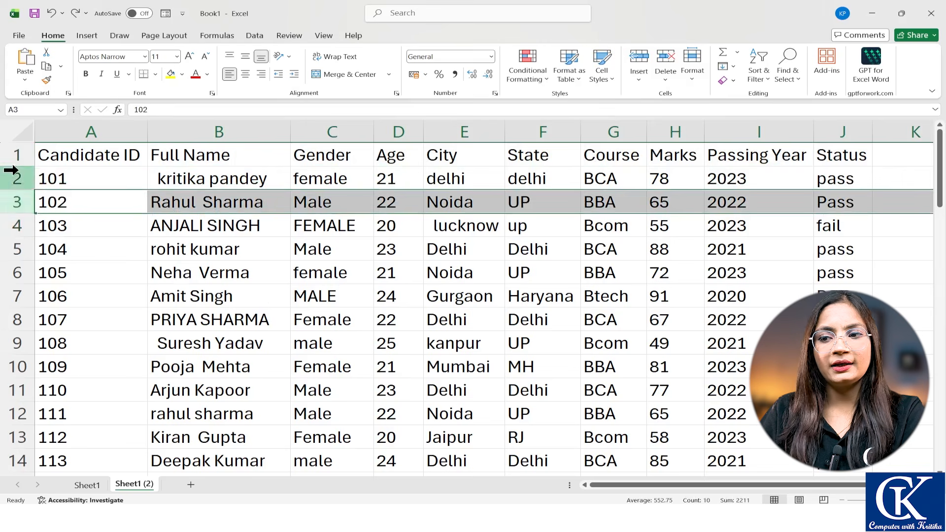
pyautogui.click(14, 153)
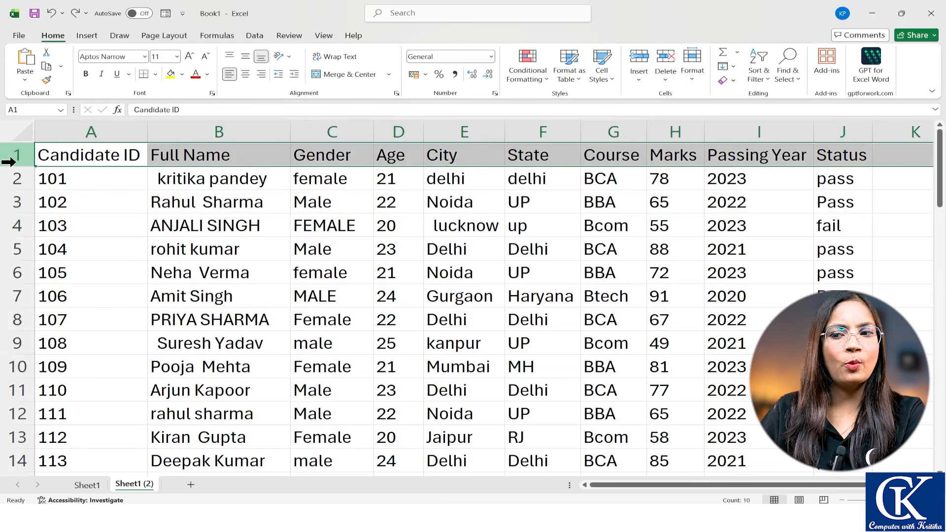
pyautogui.click(10, 179)
pyautogui.click(10, 201)
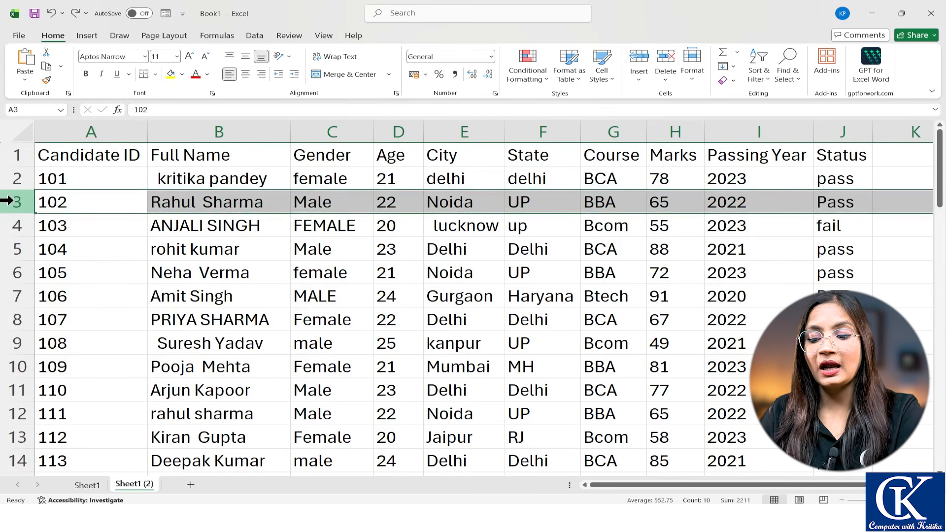
# Step: Select all blank cells in the whole sheet with Go To Special, using the Blanks option
pyautogui.hotkey('ctrl', 'a')
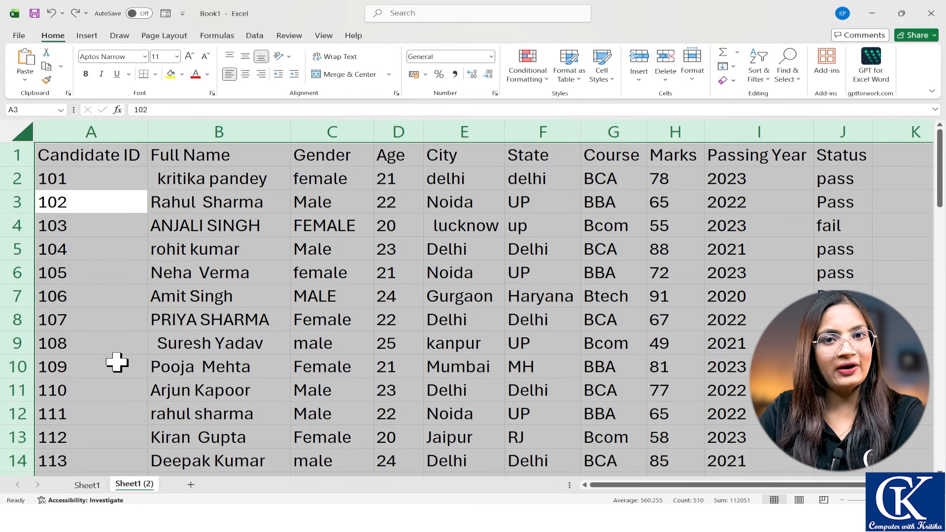
pyautogui.hotkey('ctrl', 'g')
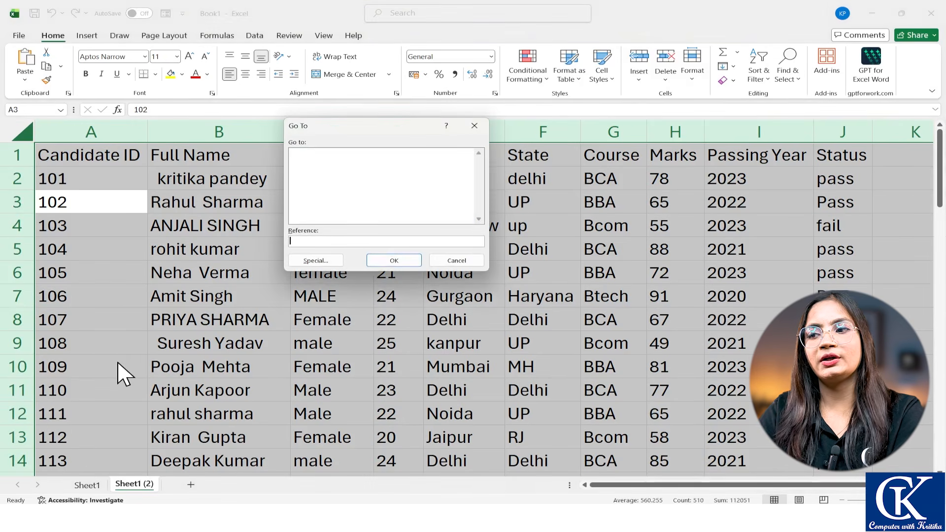
pyautogui.click(310, 263)
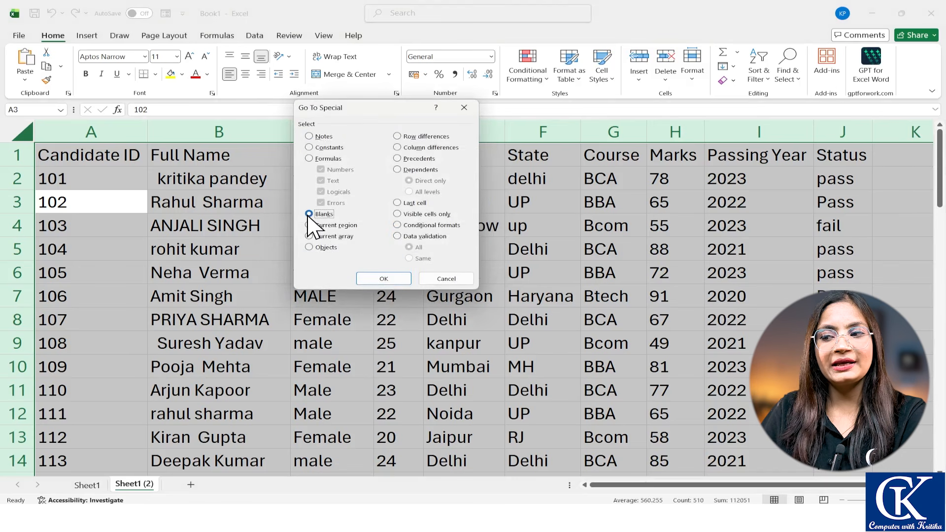
pyautogui.click(380, 277)
pyautogui.scroll(-13, 314, 324)
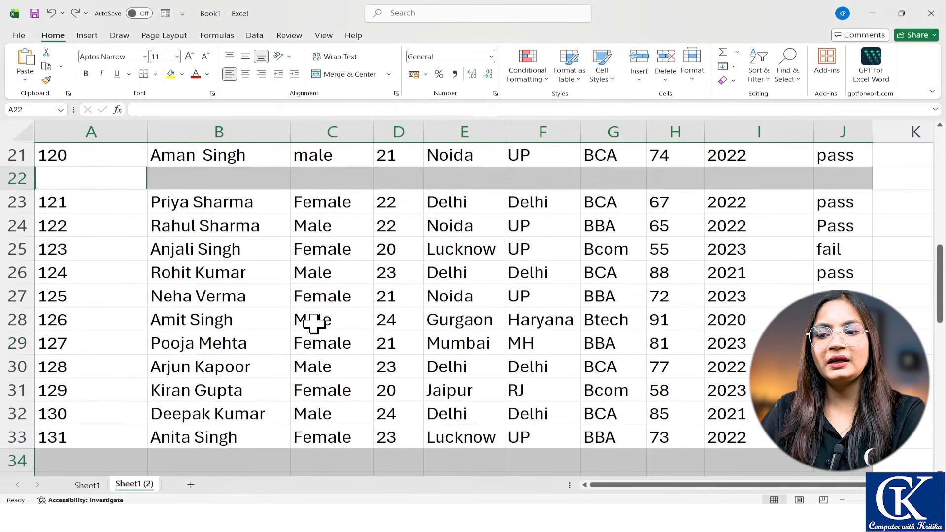
pyautogui.scroll(-1, 314, 324)
pyautogui.scroll(17, 313, 324)
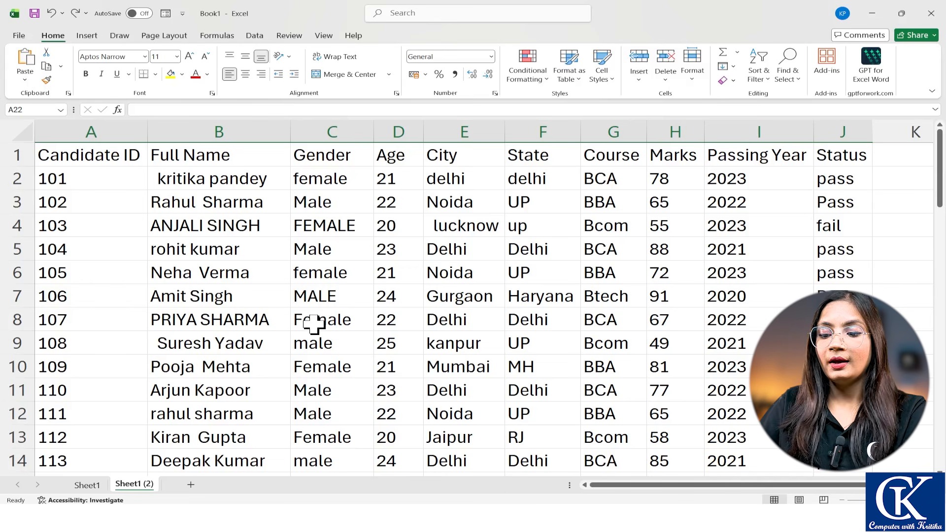
# Step: Delete the entire rows of the selected blank cells and check the table down to its last record
pyautogui.hotkey('ctrl', '-')
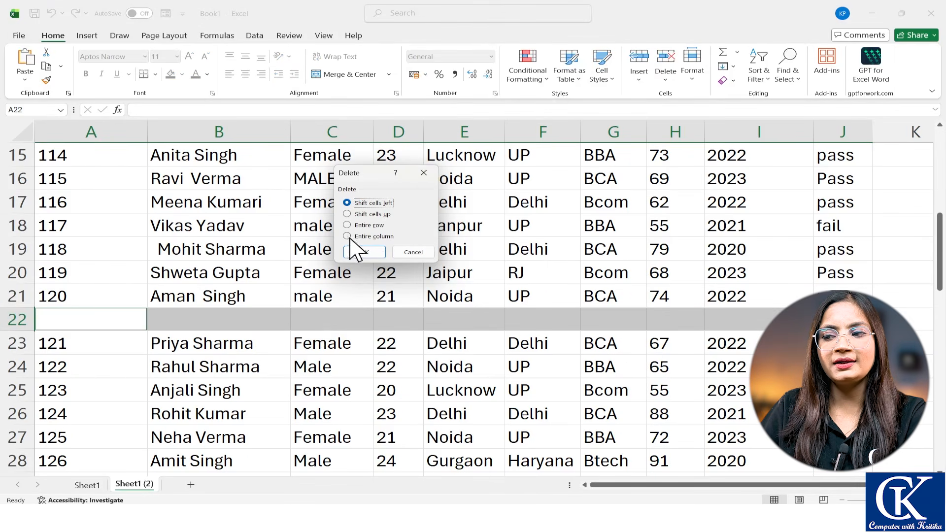
pyautogui.click(360, 225)
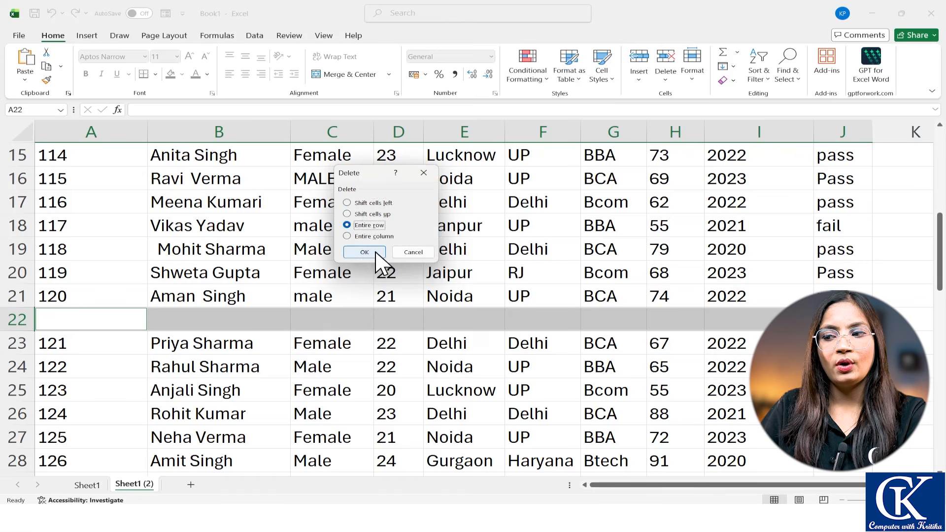
pyautogui.click(366, 252)
pyautogui.scroll(-4, 362, 286)
pyautogui.scroll(-6, 362, 298)
pyautogui.click(357, 231)
pyautogui.scroll(2, 375, 266)
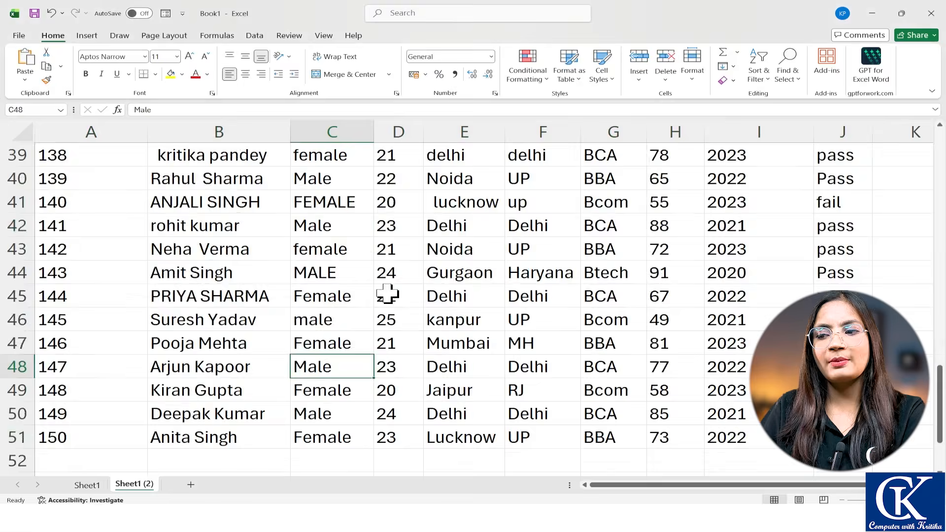
pyautogui.scroll(13, 388, 294)
pyautogui.click(295, 218)
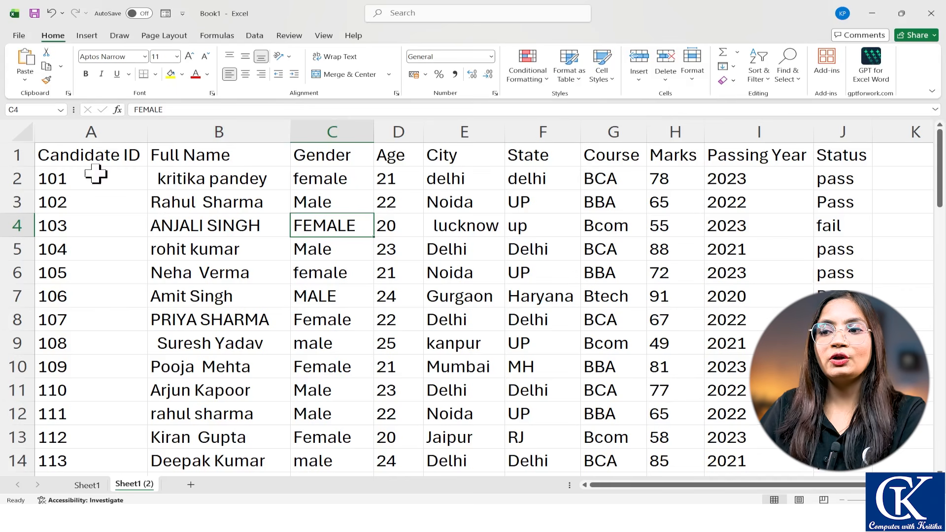
# Step: Select the whole candidate table and look through the Candidate ID and Full Name columns for repeated records
pyautogui.hotkey('ctrl', 'a')
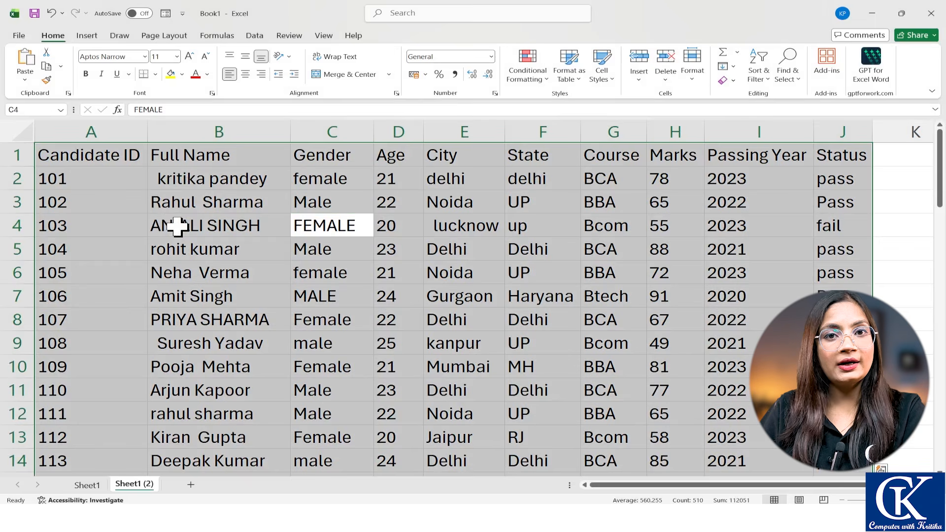
pyautogui.click(255, 36)
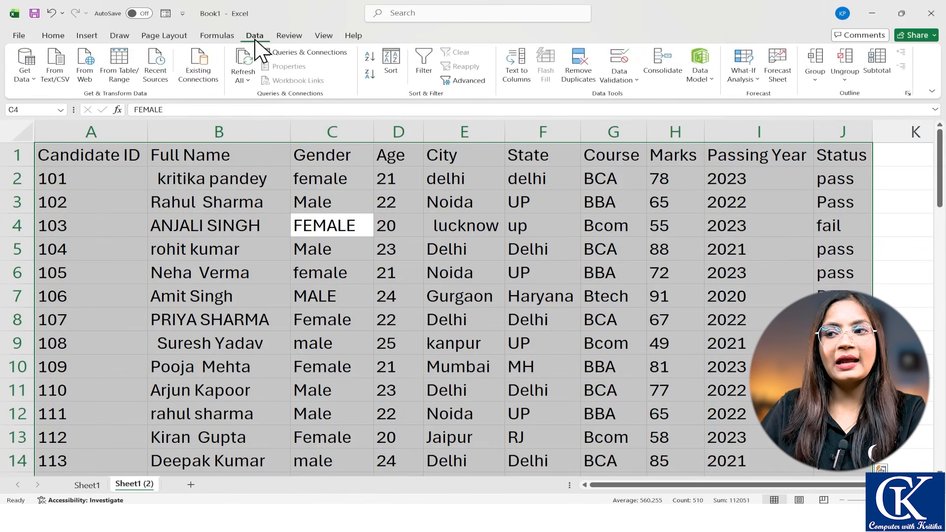
pyautogui.click(576, 76)
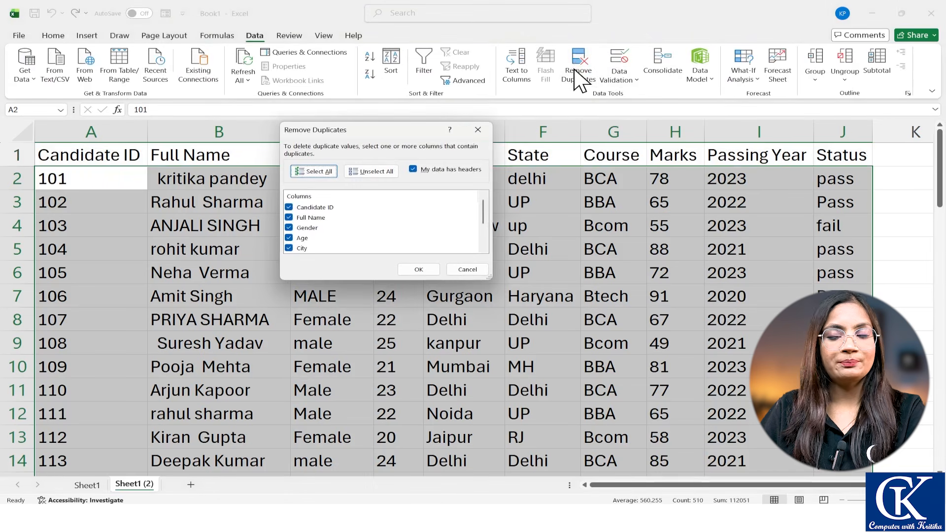
pyautogui.click(467, 271)
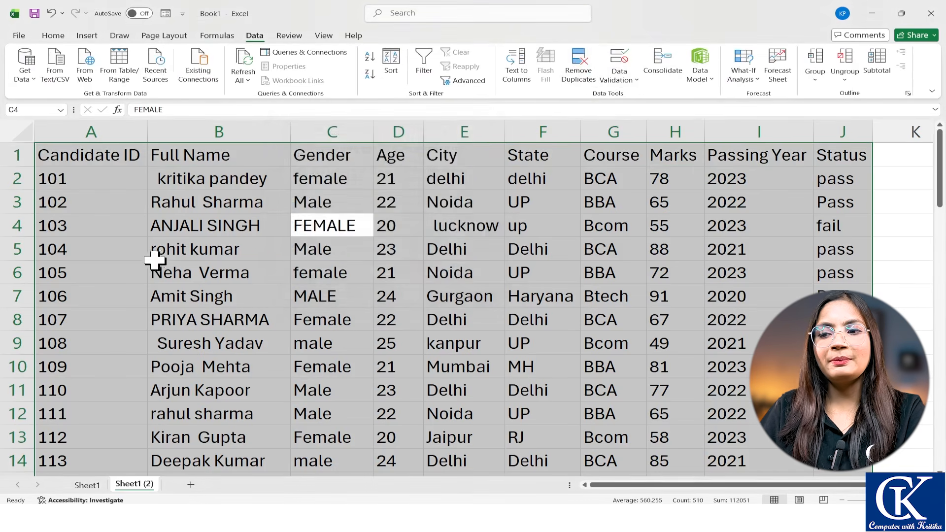
pyautogui.scroll(-14, 166, 263)
pyautogui.scroll(14, 344, 298)
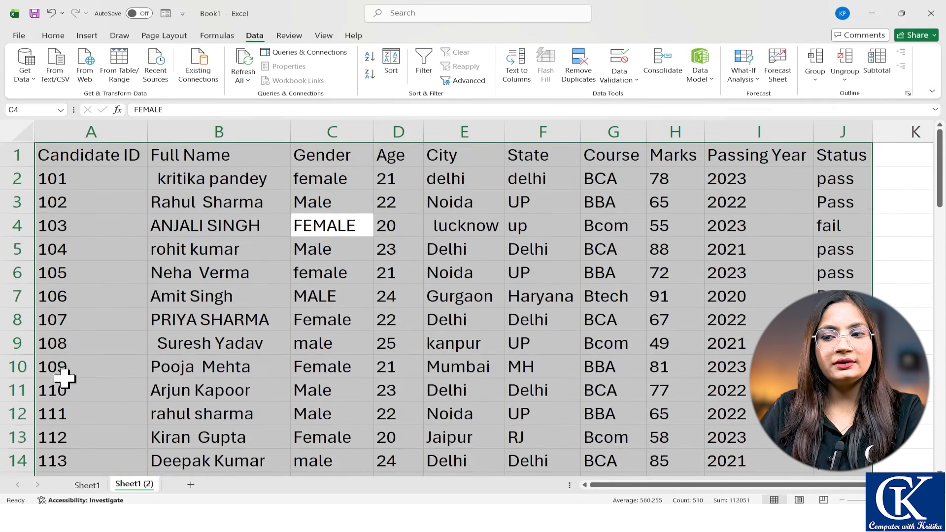
pyautogui.scroll(-2, 101, 305)
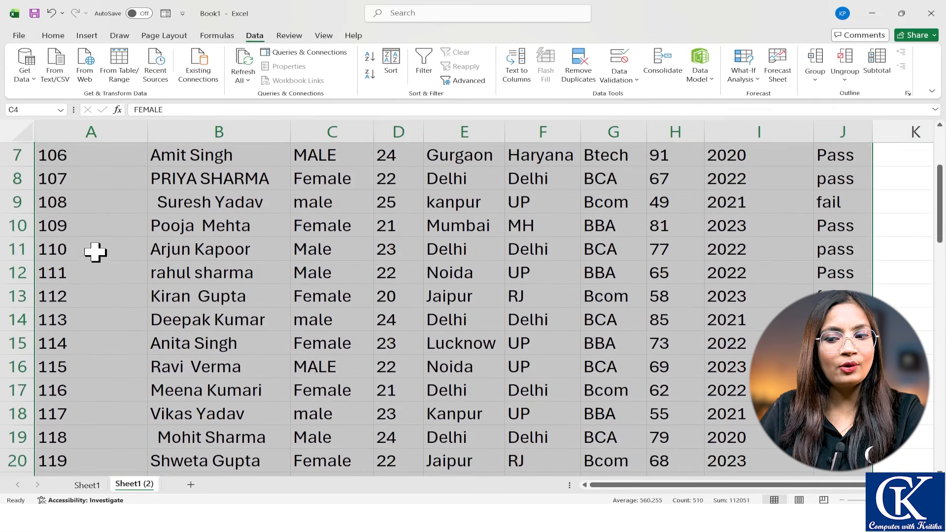
pyautogui.scroll(-1, 140, 278)
pyautogui.scroll(3, 185, 301)
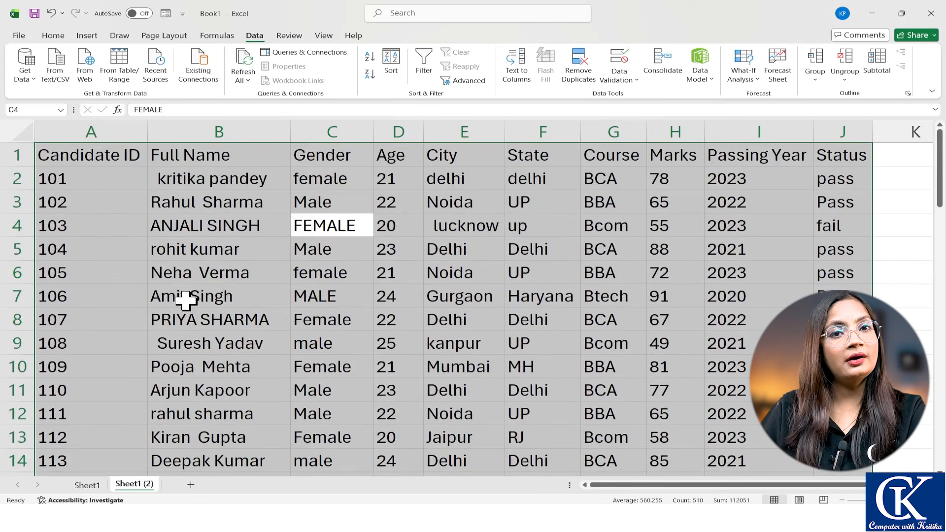
# Step: Try to remove duplicate records from the selected table, comparing all columns except Candidate ID
pyautogui.click(578, 74)
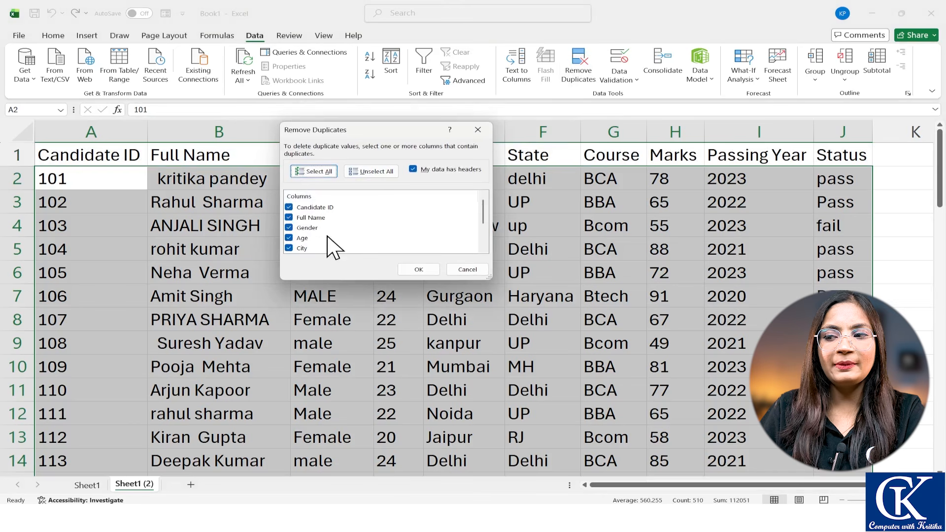
pyautogui.moveTo(486, 211)
pyautogui.mouseDown()
pyautogui.moveTo(486, 267)
pyautogui.moveTo(490, 207)
pyautogui.mouseUp()
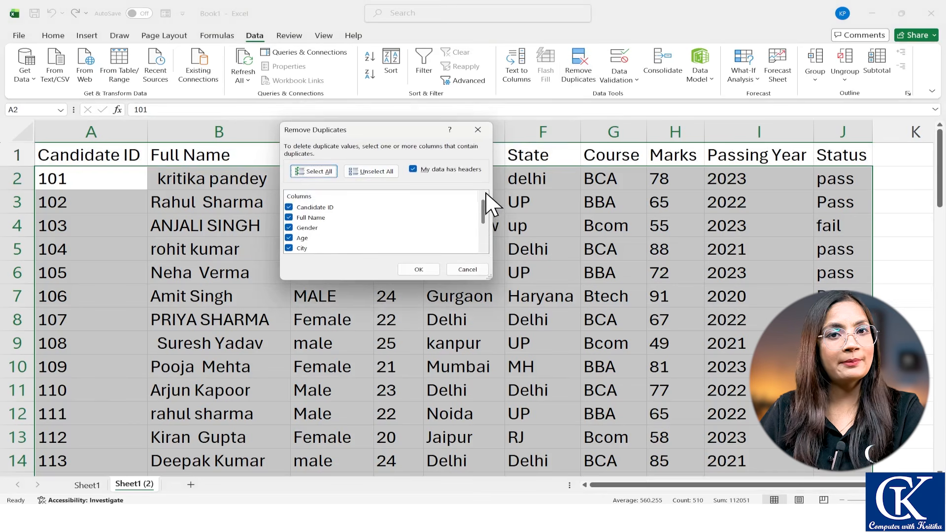
pyautogui.click(290, 207)
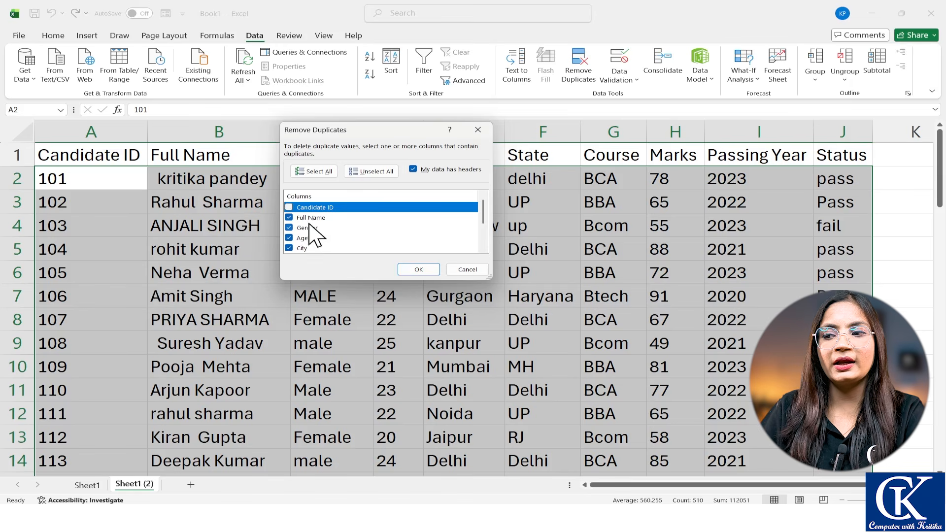
pyautogui.moveTo(482, 211); pyautogui.dragTo(482, 248)
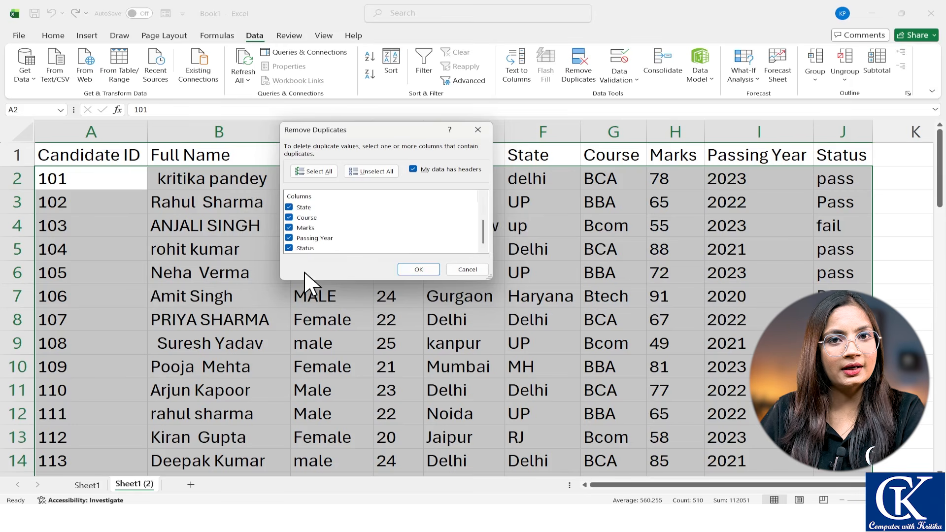
pyautogui.moveTo(488, 236); pyautogui.dragTo(485, 189)
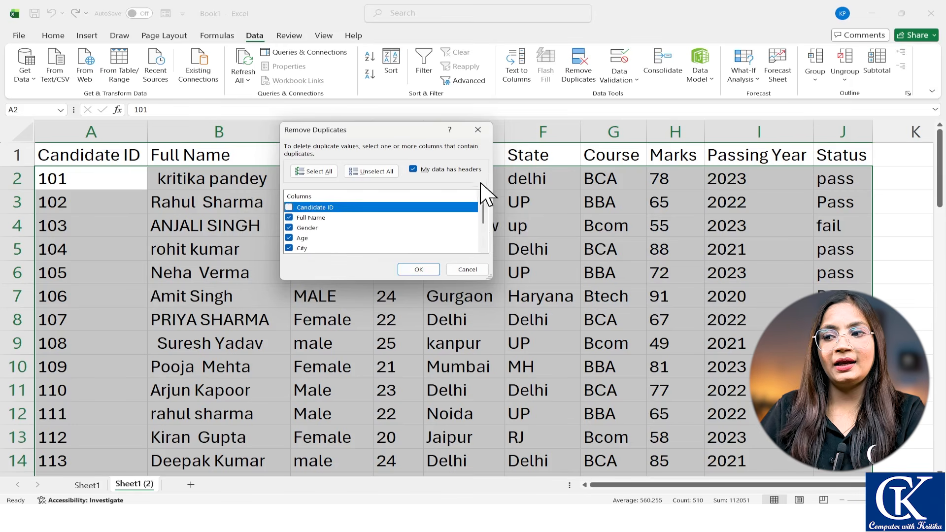
pyautogui.moveTo(488, 224); pyautogui.dragTo(488, 246)
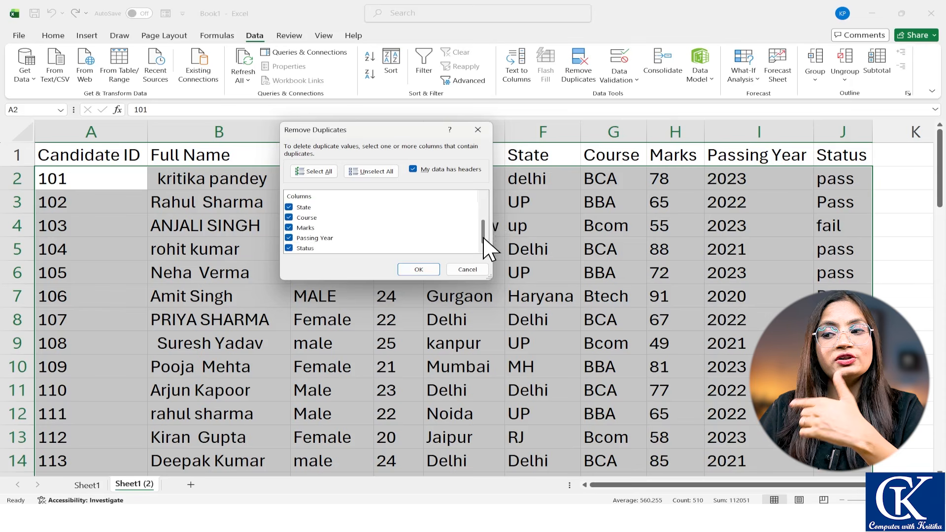
pyautogui.moveTo(484, 242); pyautogui.dragTo(489, 212)
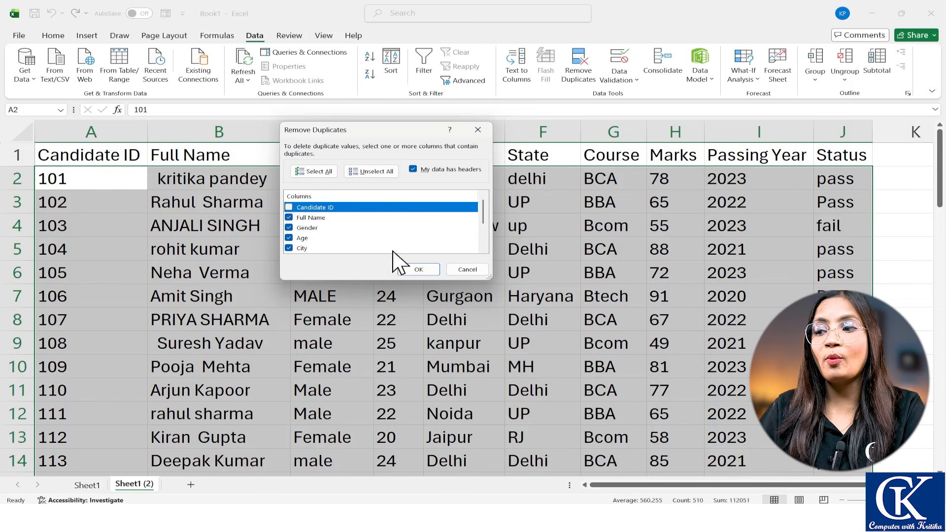
pyautogui.moveTo(485, 220); pyautogui.dragTo(479, 251)
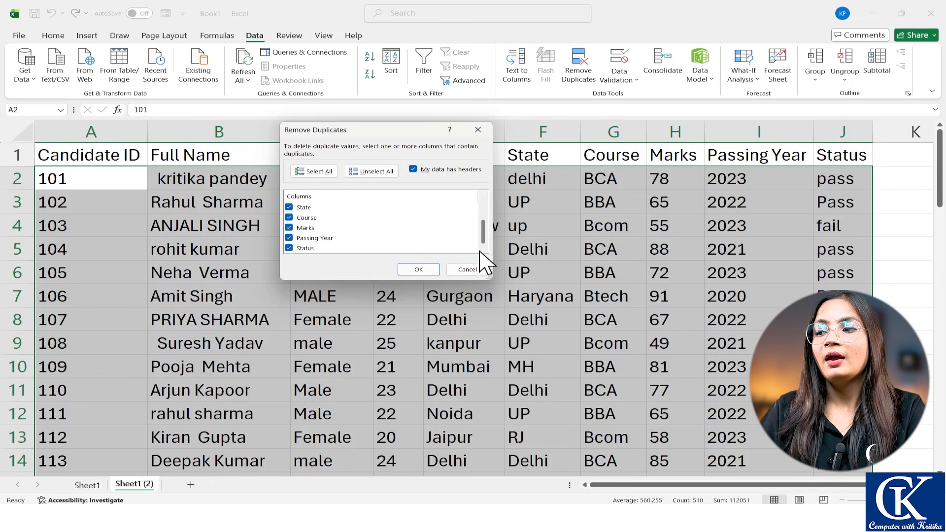
pyautogui.moveTo(479, 251); pyautogui.dragTo(483, 226)
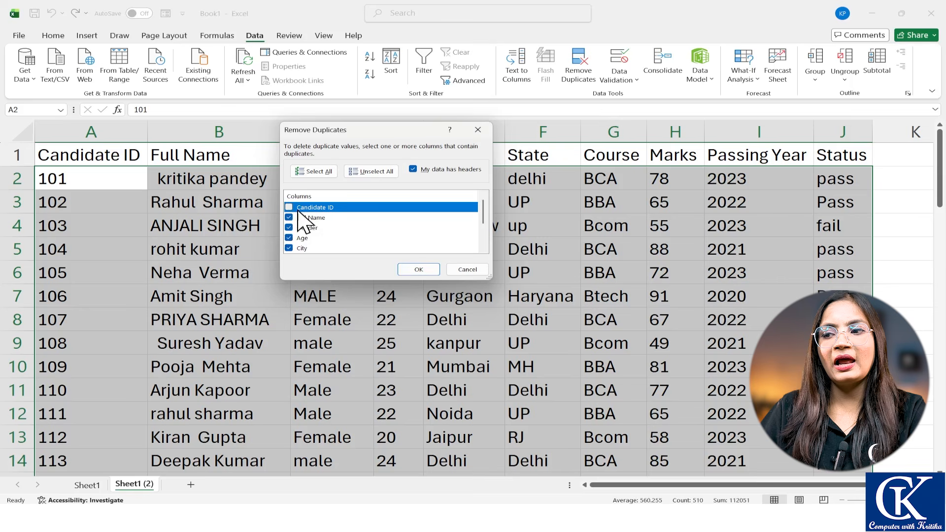
pyautogui.click(422, 269)
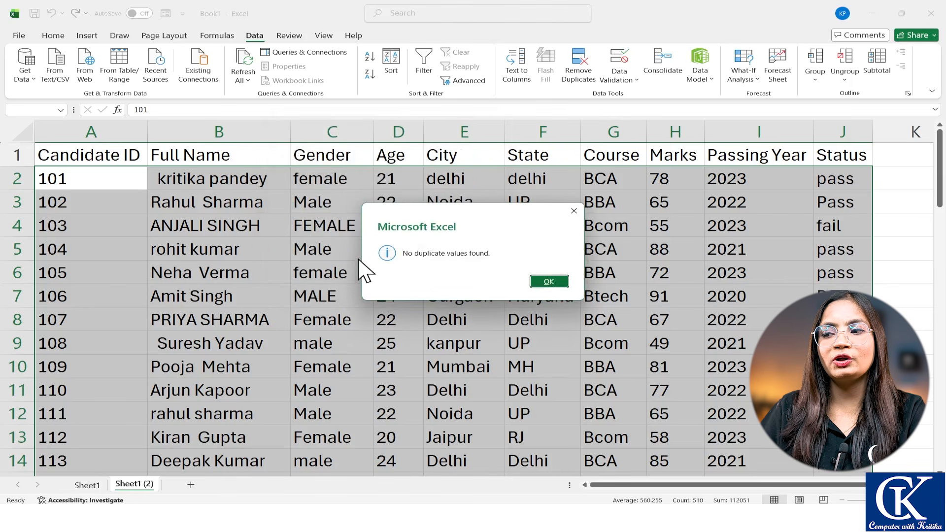
pyautogui.click(575, 211)
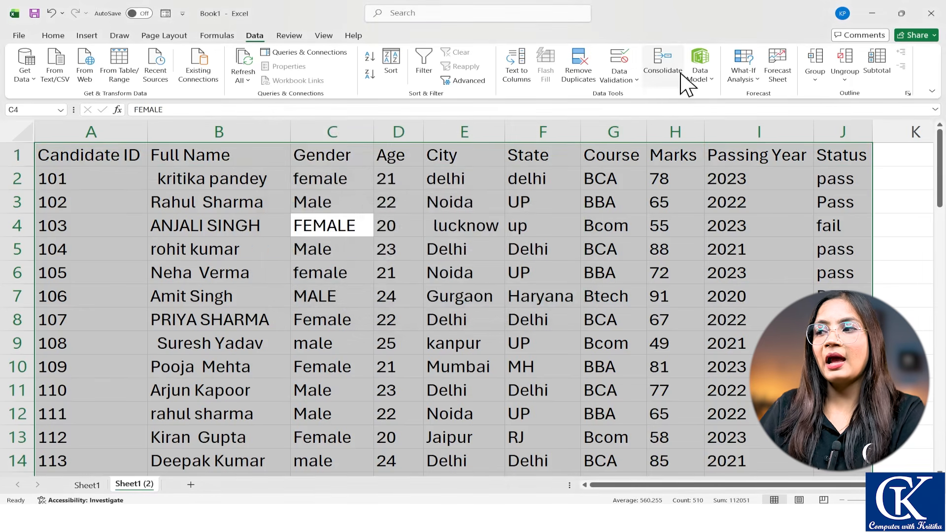
# Step: Remove the table's duplicate records by comparing every column from Full Name to Status, leaving Candidate ID out
pyautogui.click(581, 71)
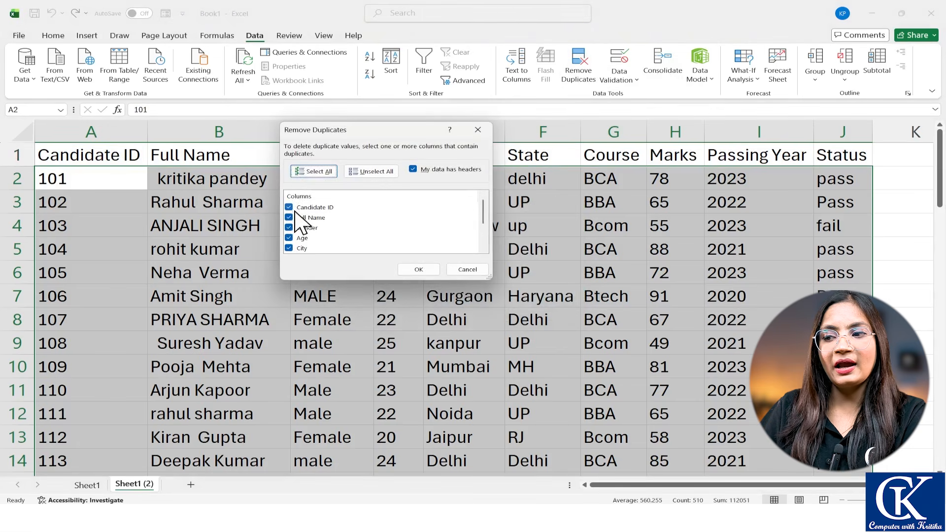
pyautogui.click(289, 208)
pyautogui.click(419, 270)
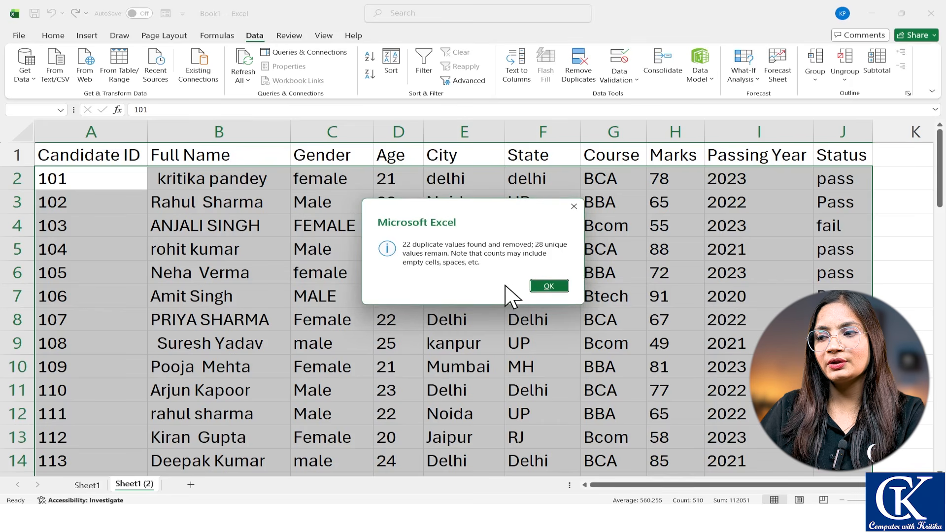
pyautogui.click(550, 286)
# Step: Review the remaining candidate records down to the last row for leftover duplicates, including the rows of candidates 110 and 116
pyautogui.click(324, 314)
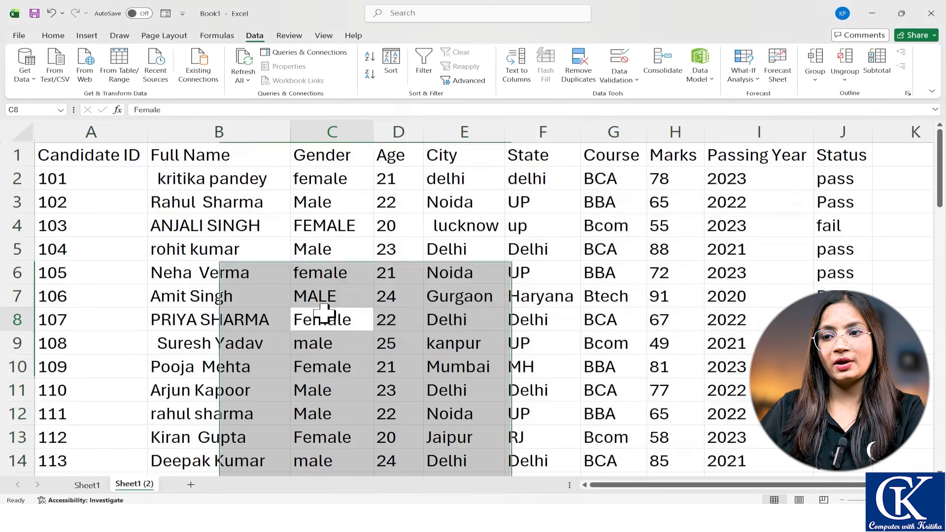
pyautogui.scroll(-8, 262, 317)
pyautogui.scroll(8, 263, 330)
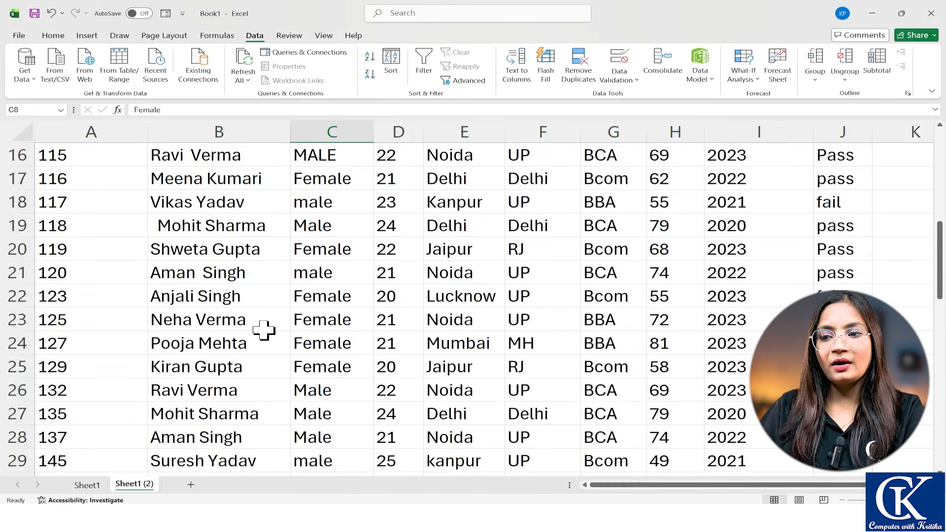
pyautogui.scroll(-5, 266, 334)
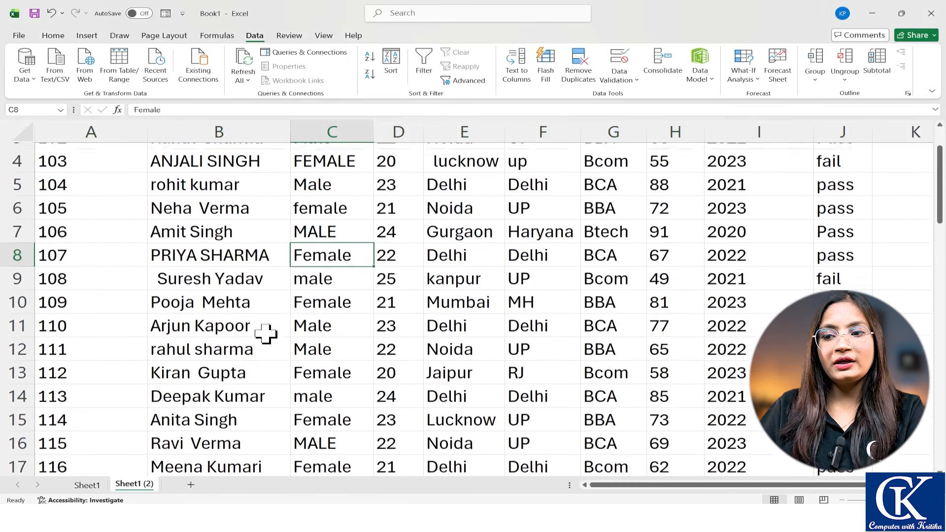
pyautogui.scroll(-1, 265, 334)
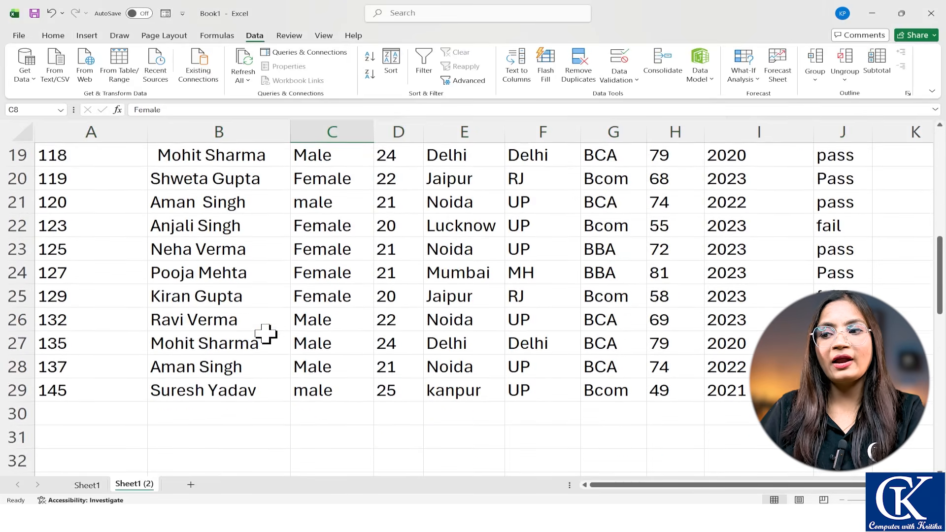
pyautogui.scroll(3, 264, 334)
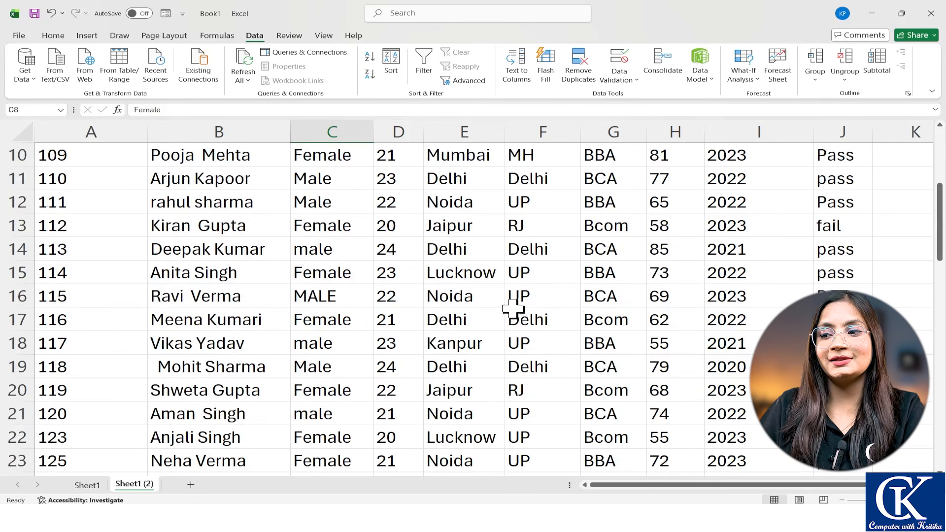
pyautogui.scroll(3, 508, 320)
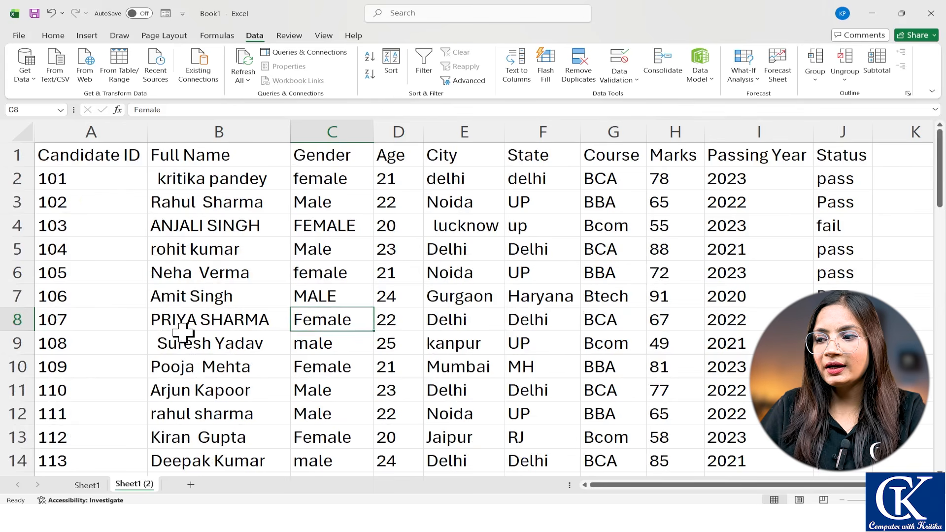
pyautogui.moveTo(217, 385); pyautogui.dragTo(731, 392)
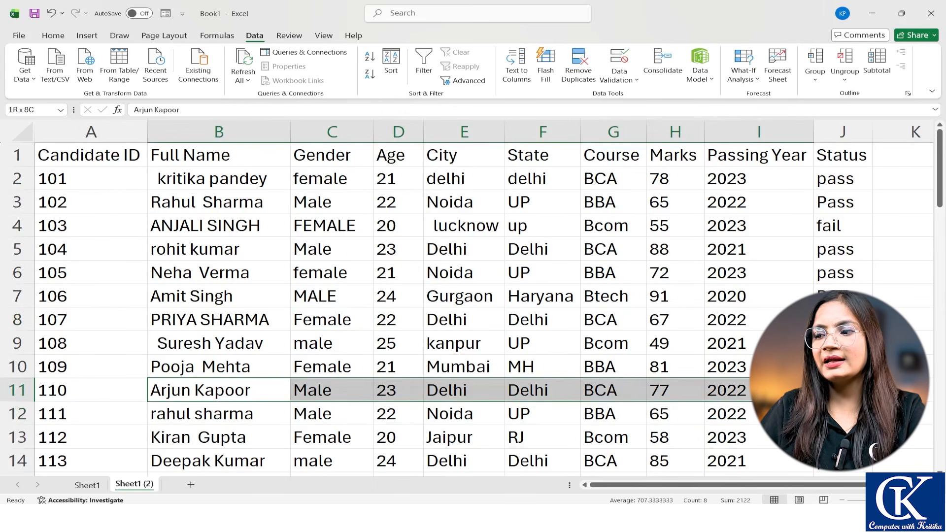
pyautogui.scroll(-2, 270, 430)
pyautogui.moveTo(228, 388); pyautogui.dragTo(747, 387)
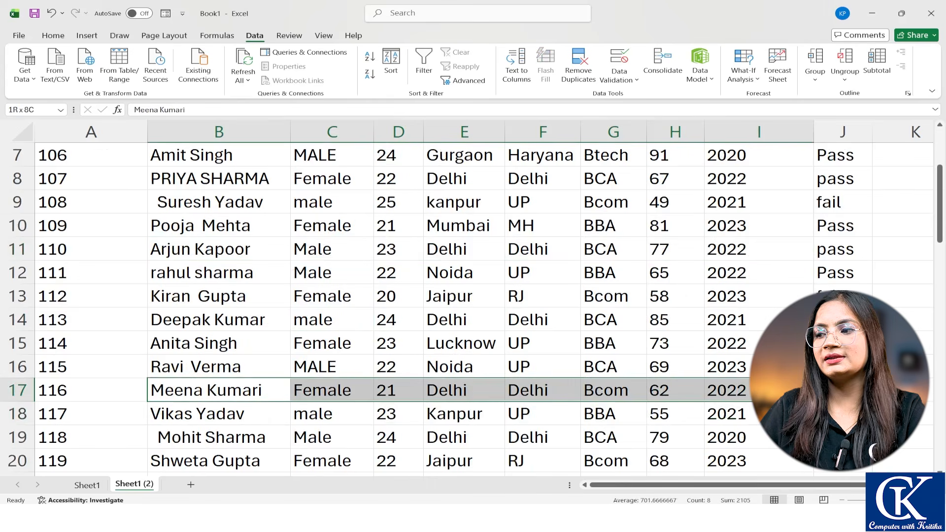
pyautogui.scroll(2, 634, 386)
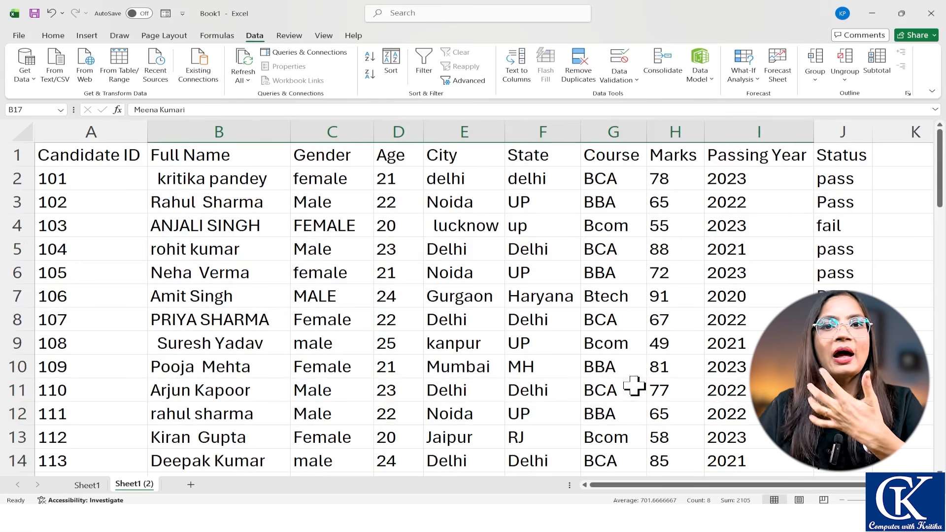
# Step: Examine the first record's values field by field from Gender to Passing Year for inconsistent entries
pyautogui.click(368, 180)
pyautogui.click(401, 179)
pyautogui.click(480, 180)
pyautogui.click(533, 180)
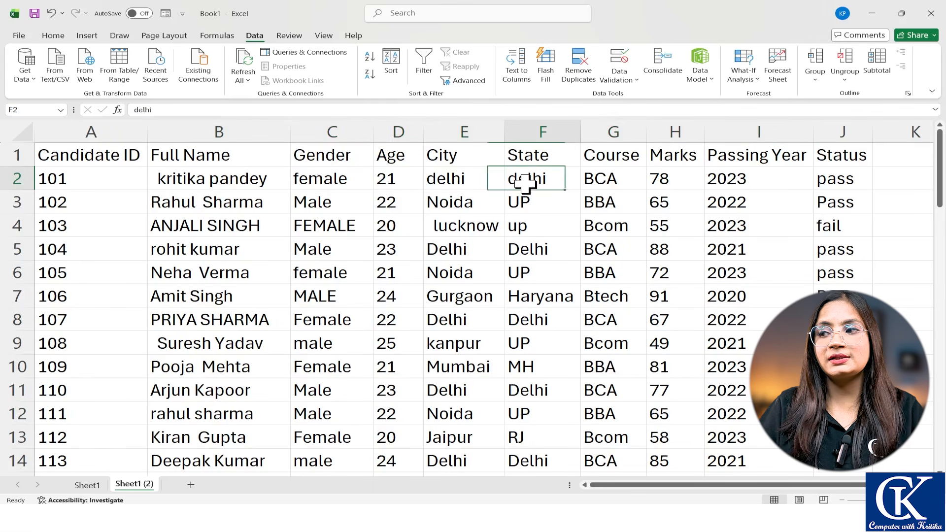
pyautogui.click(593, 180)
pyautogui.click(663, 182)
pyautogui.click(772, 187)
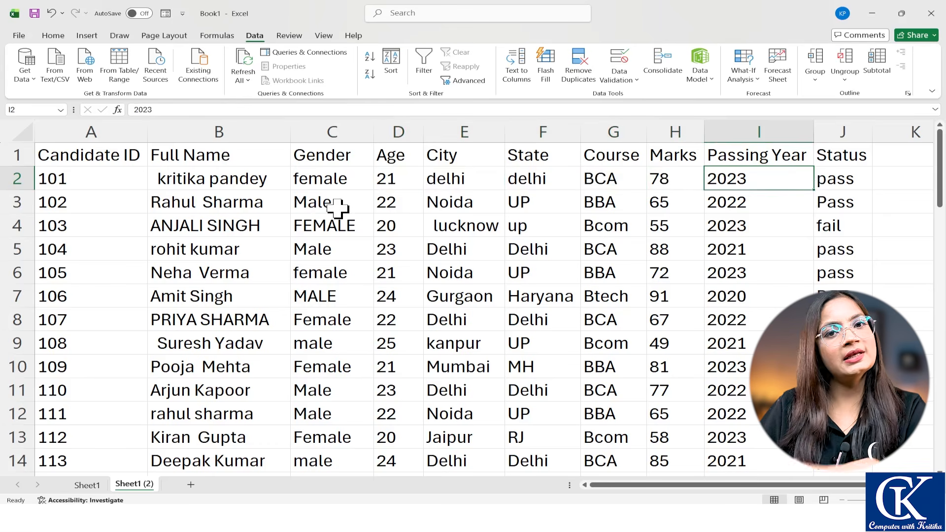
pyautogui.click(302, 252)
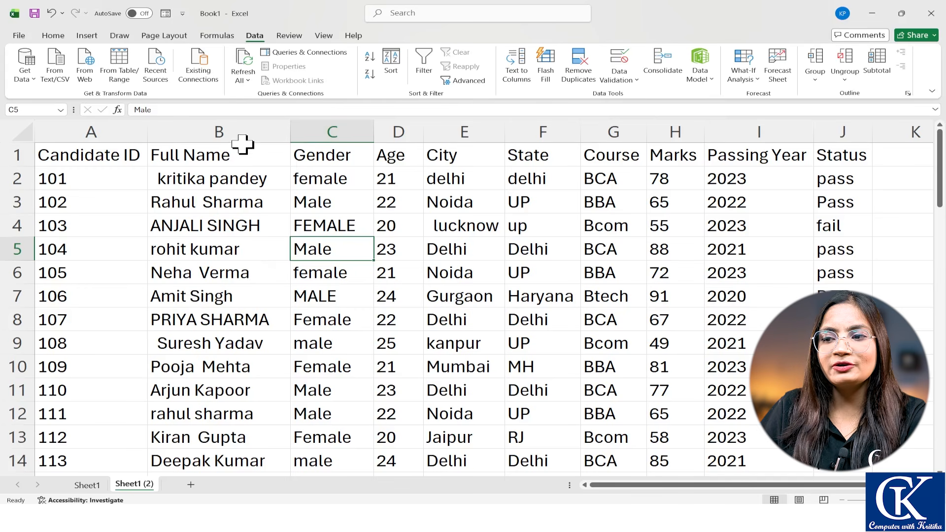
# Step: Examine the Full Name entries in rows 2 to 8 for extra spaces and inconsistent capitalization
pyautogui.scroll(1, 297, 252)
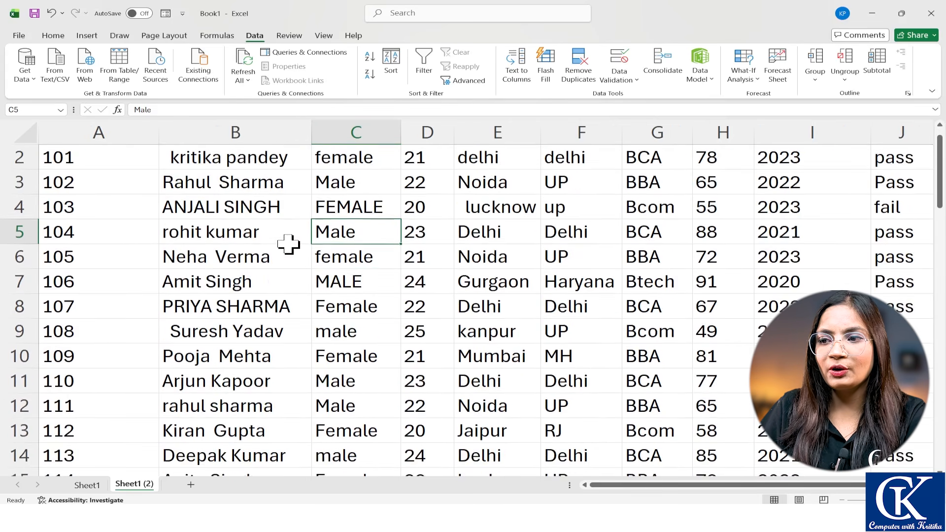
pyautogui.scroll(1, 290, 243)
pyautogui.scroll(1, 269, 185)
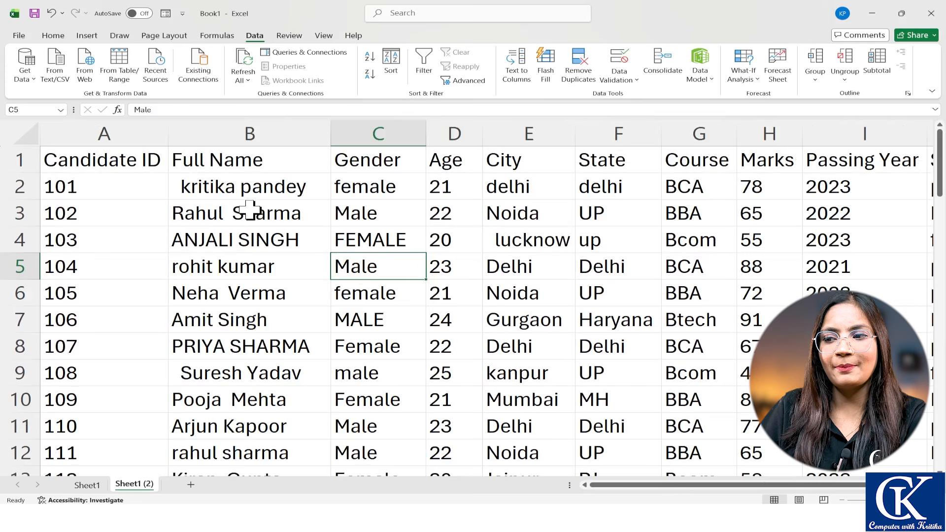
pyautogui.click(213, 182)
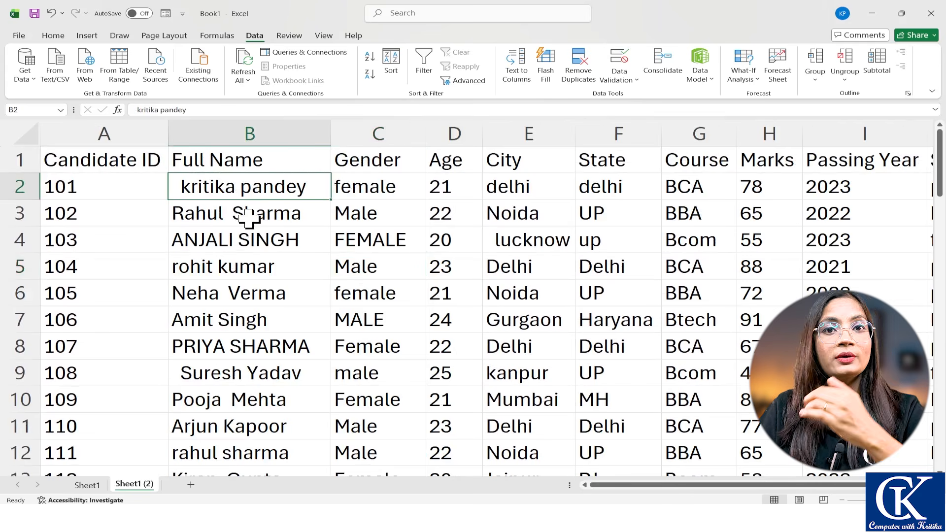
pyautogui.click(225, 209)
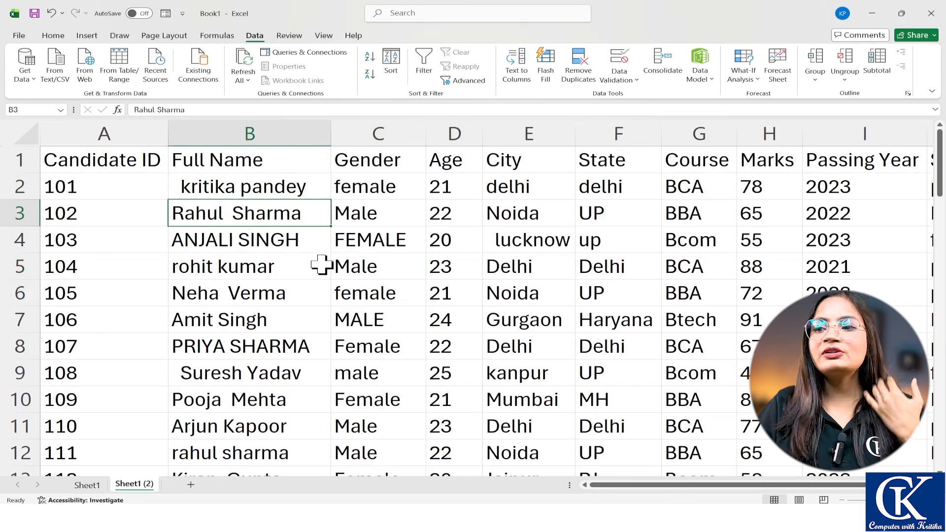
pyautogui.click(254, 248)
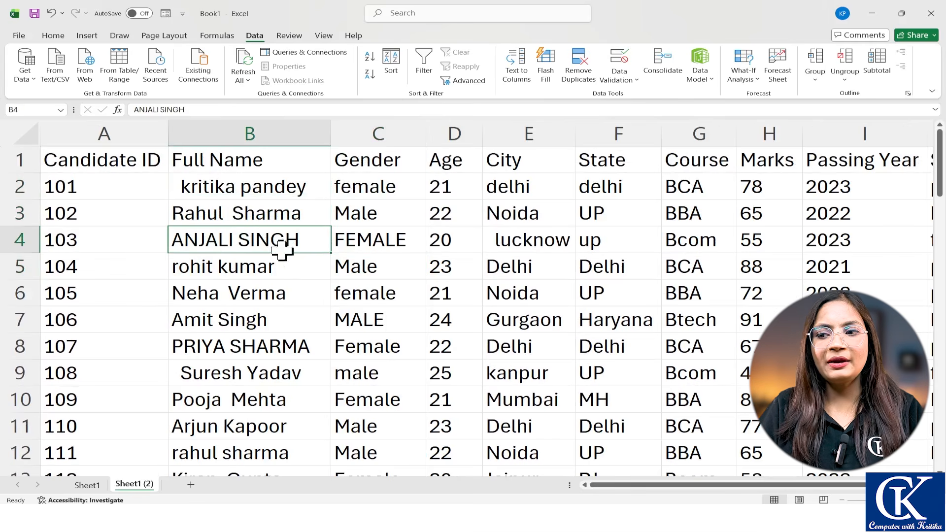
pyautogui.click(220, 271)
pyautogui.click(245, 296)
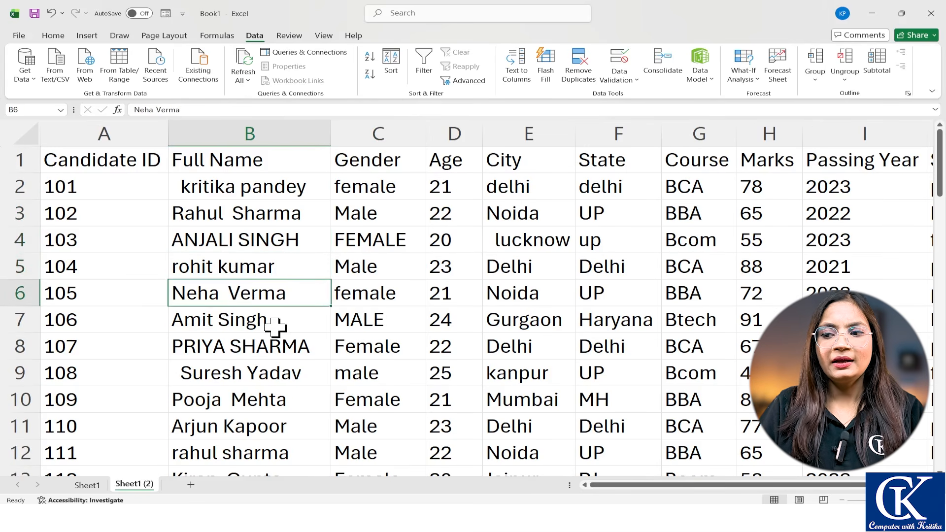
pyautogui.scroll(-1, 266, 315)
pyautogui.click(206, 235)
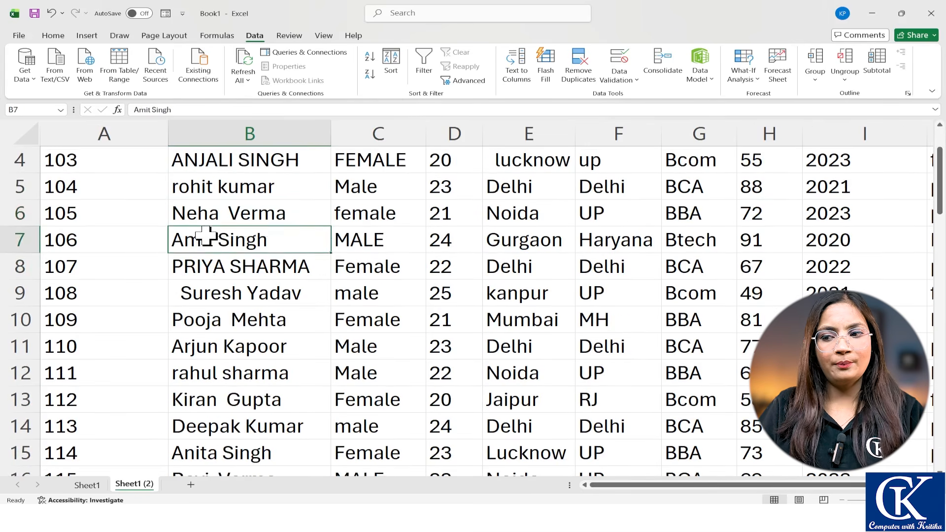
pyautogui.click(198, 269)
# Step: Insert an empty column between the Full Name and Gender columns
pyautogui.scroll(1, 386, 316)
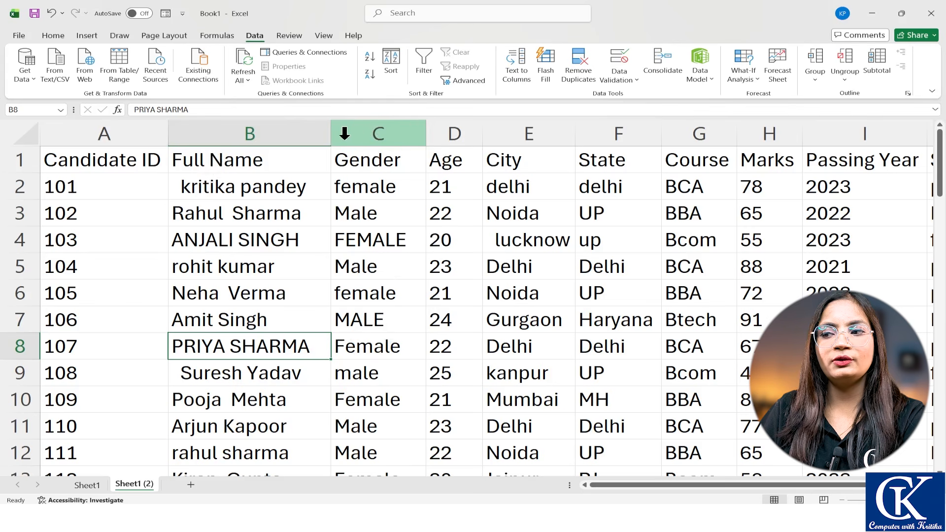
pyautogui.click(381, 127)
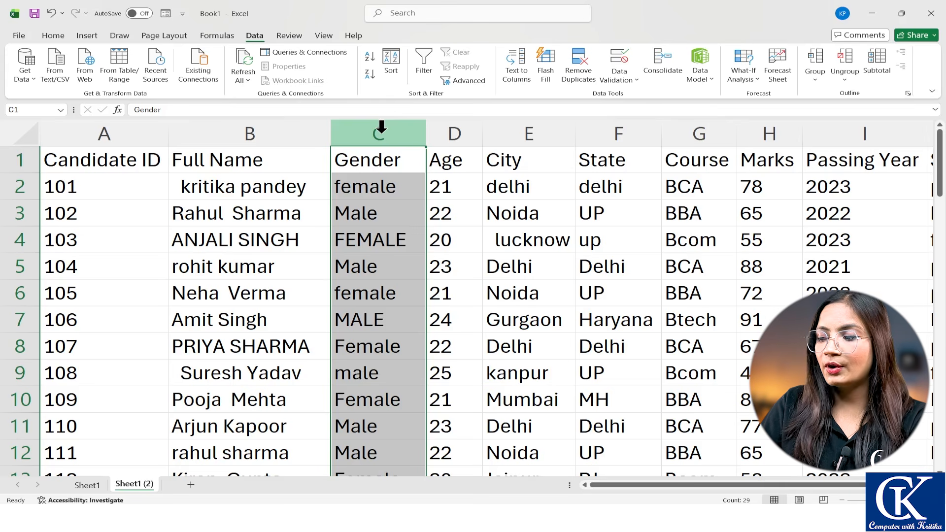
pyautogui.hotkey('ctrl', 'shift', '+')
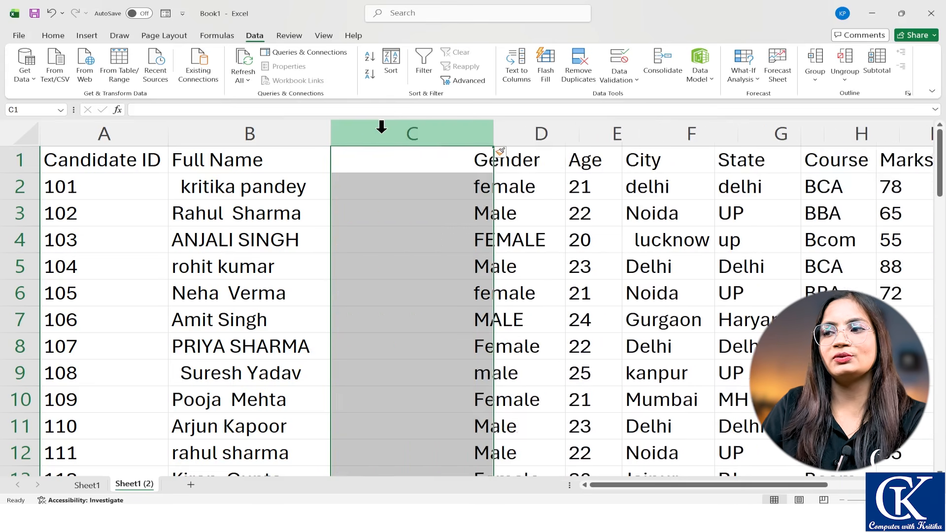
# Step: Enter the header "Full Name" in C1 of the newly inserted empty column
pyautogui.click(409, 165)
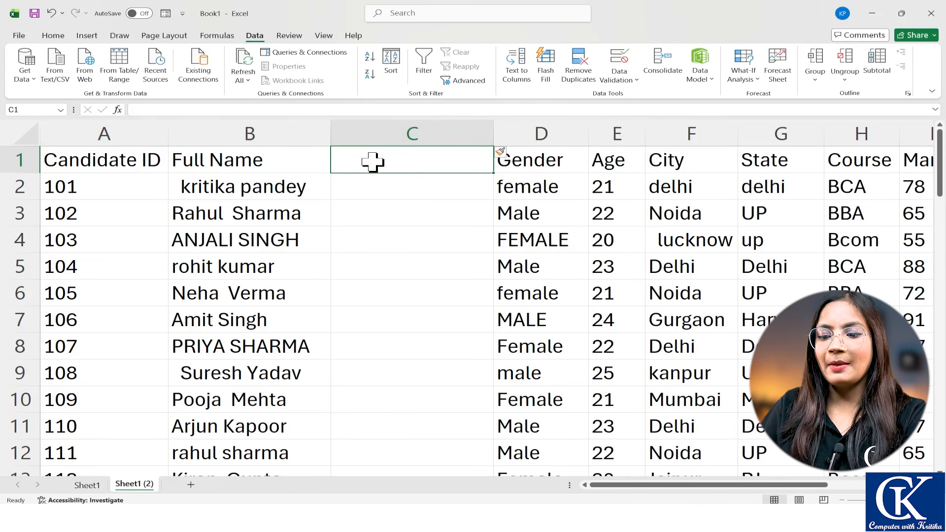
pyautogui.write('Full NAme')
pyautogui.press('Return')
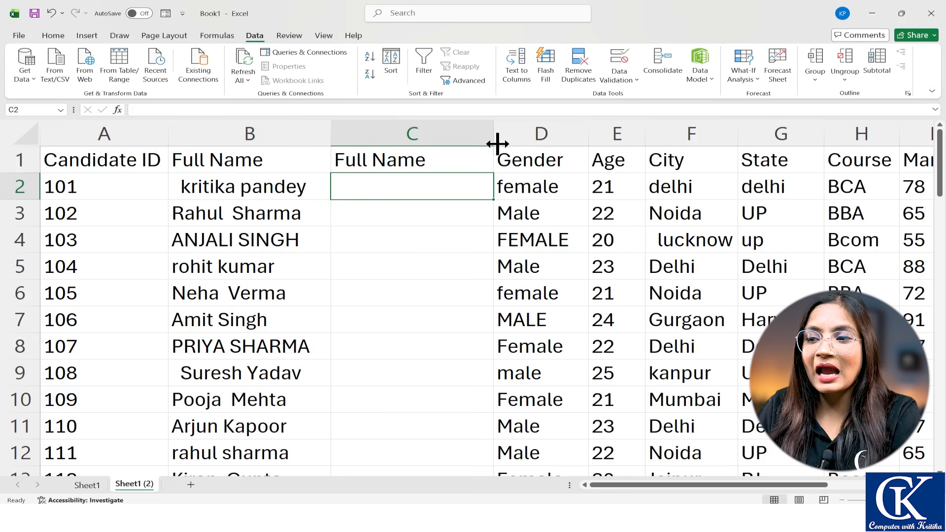
# Step: Examine the original Full Name entries down to the last record for extra spaces and inconsistent capitalization
pyautogui.scroll(1, 299, 216)
pyautogui.scroll(1, 304, 231)
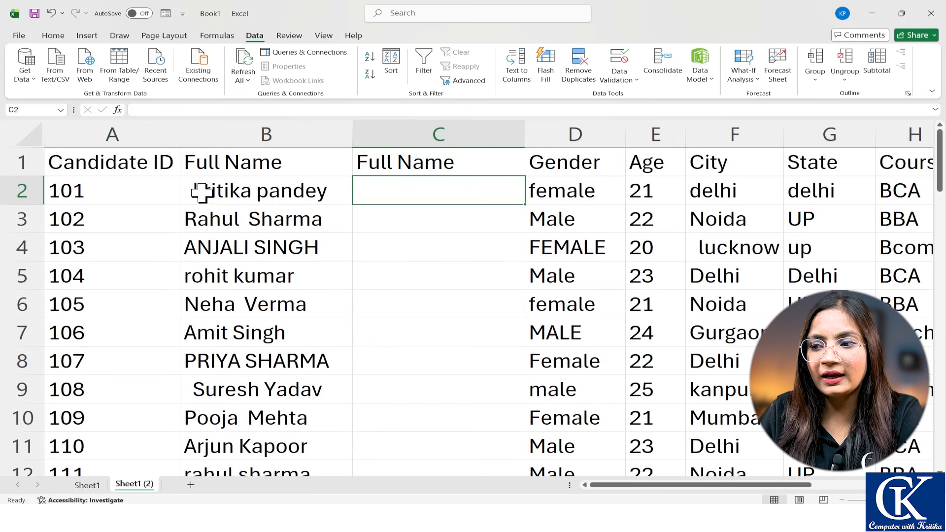
pyautogui.click(267, 194)
pyautogui.click(263, 218)
pyautogui.click(267, 249)
pyautogui.click(368, 301)
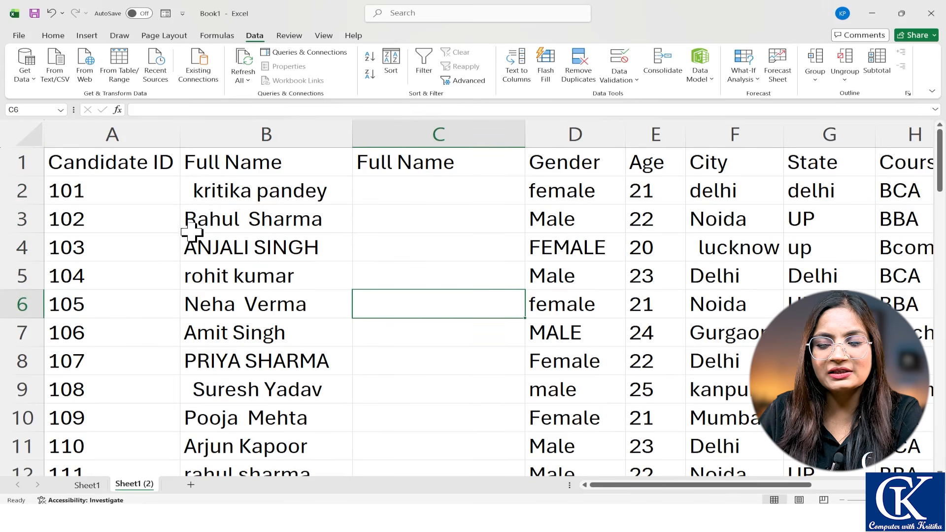
pyautogui.scroll(1, 191, 231)
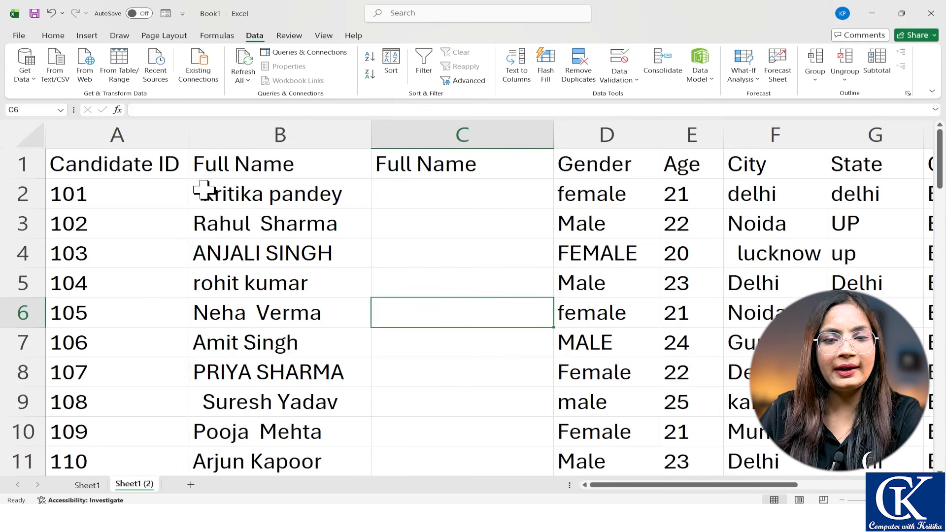
pyautogui.scroll(-1, 271, 252)
pyautogui.scroll(-2, 271, 266)
pyautogui.scroll(-1, 273, 277)
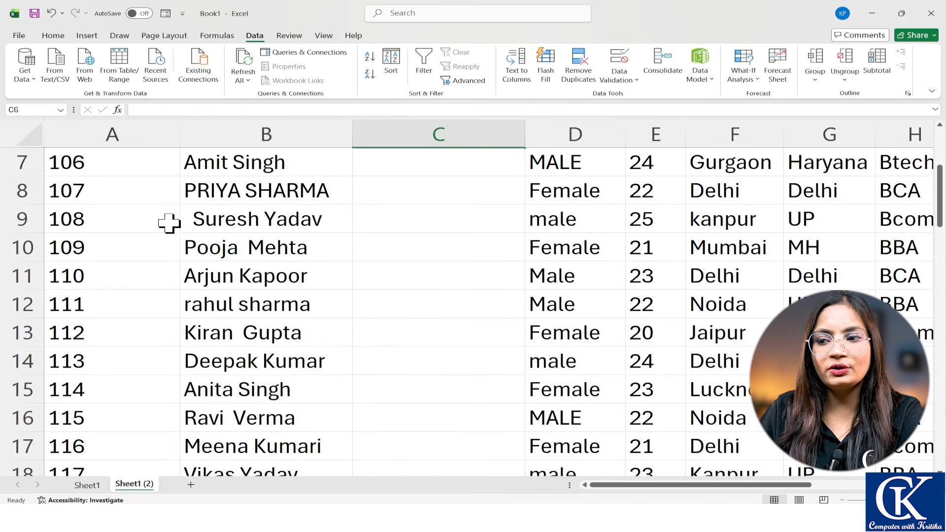
pyautogui.scroll(-1, 215, 287)
pyautogui.scroll(-4, 216, 287)
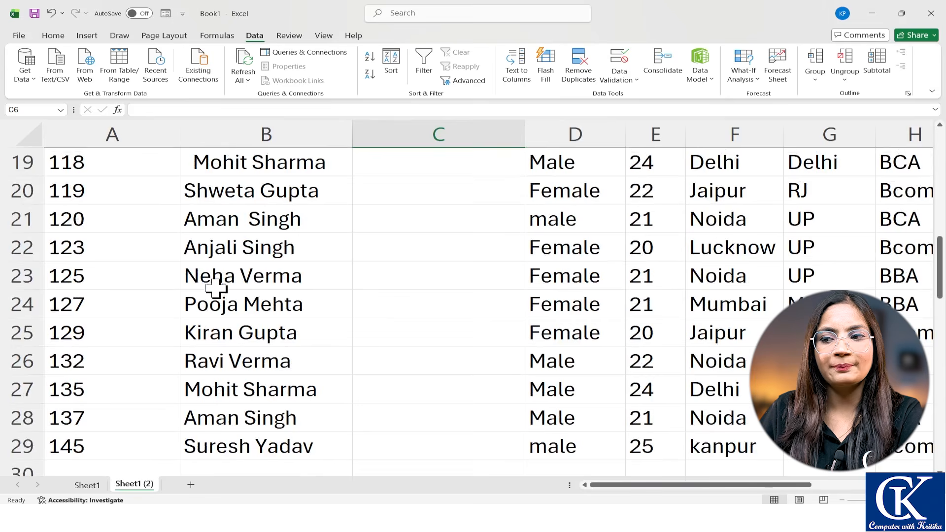
pyautogui.scroll(1, 197, 246)
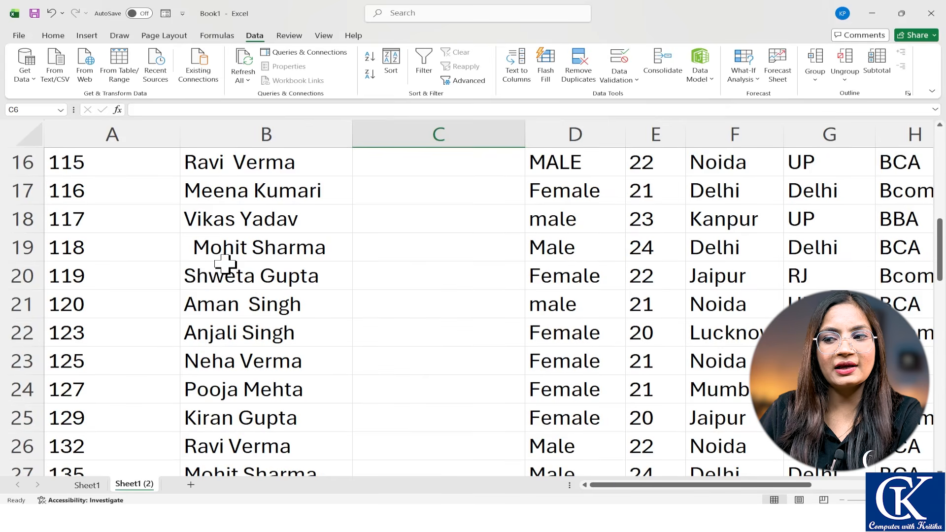
pyautogui.scroll(-3, 249, 275)
pyautogui.scroll(7, 294, 310)
pyautogui.scroll(2, 295, 310)
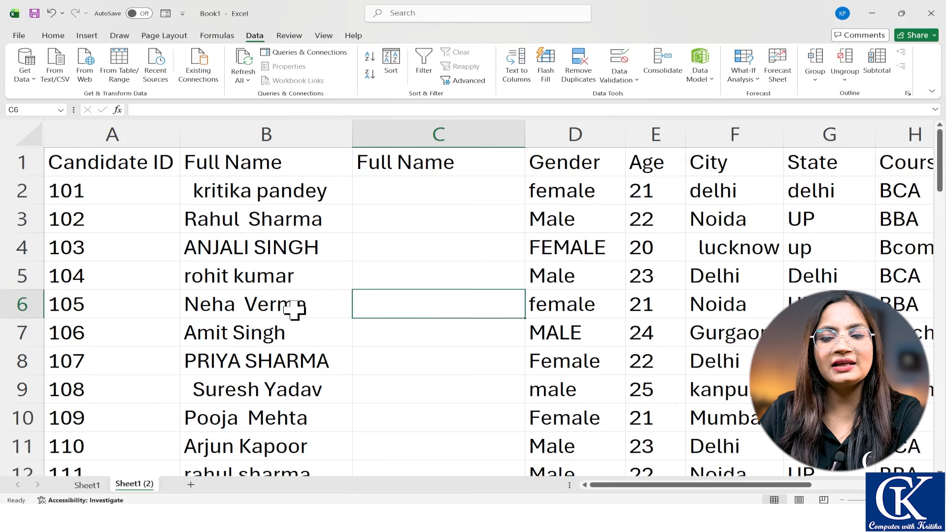
# Step: Enter the first candidate's name in proper case in C2 and Flash Fill the rest of the new Full Name column
pyautogui.click(408, 191)
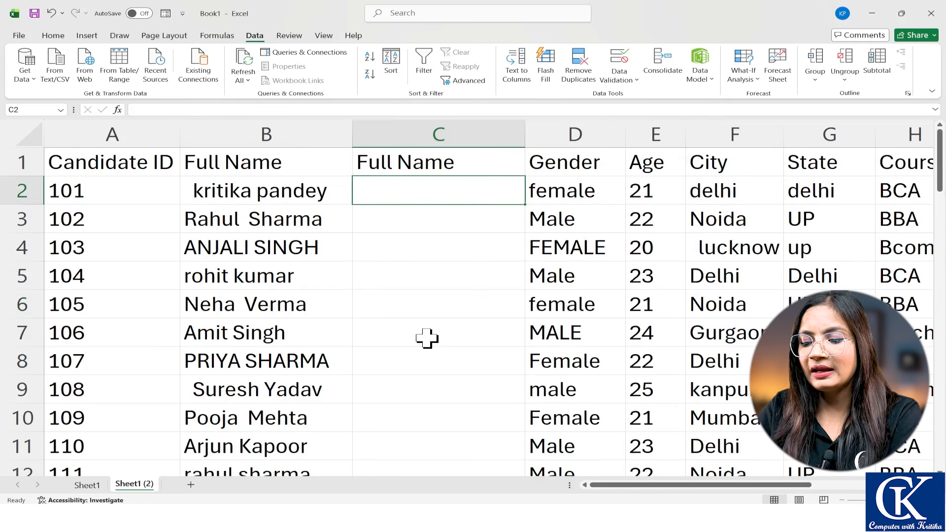
pyautogui.write('Kri')
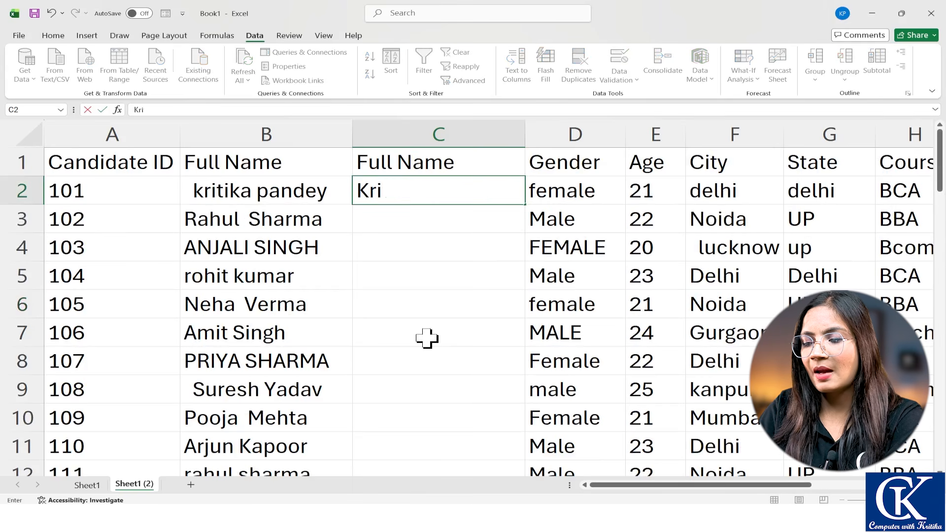
pyautogui.write('tika Pandey')
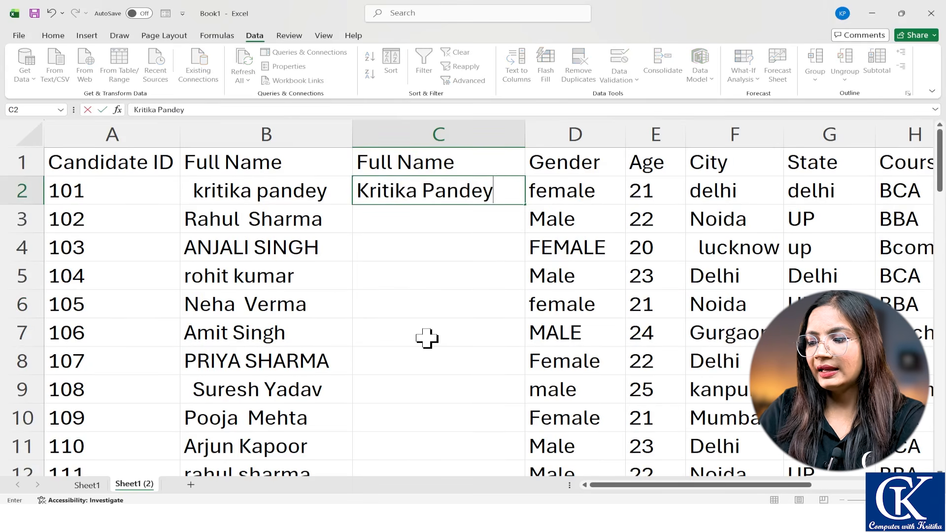
pyautogui.press('Return')
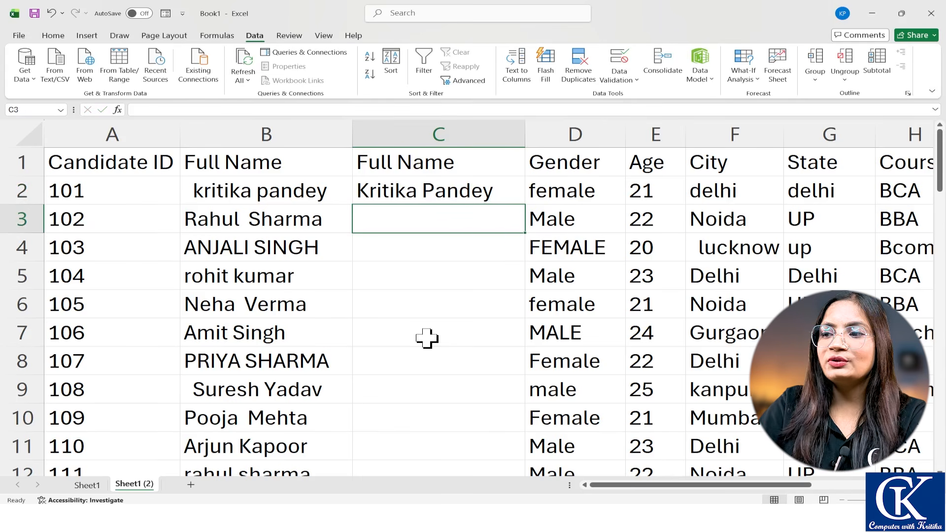
pyautogui.hotkey('ctrl', 'e')
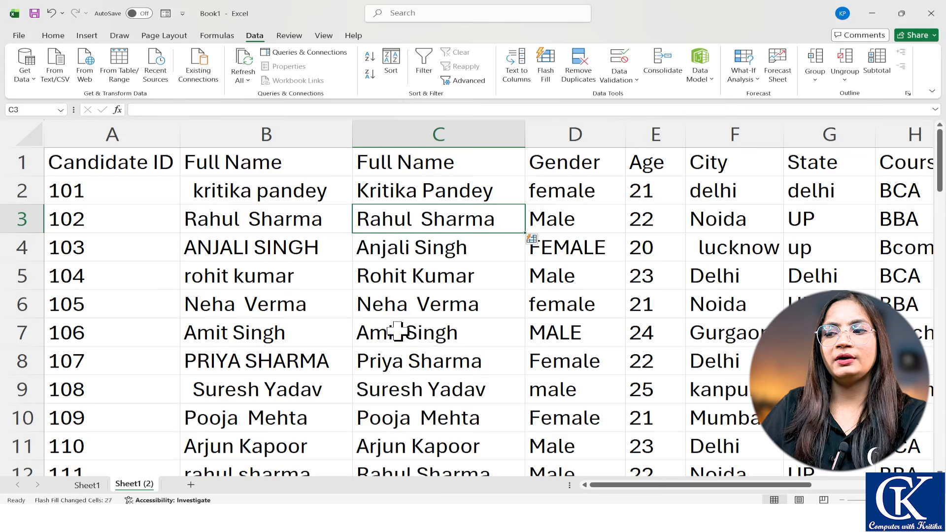
# Step: Check the flash-filled names against the original Full Name column down to the last record
pyautogui.click(403, 308)
pyautogui.scroll(-9, 423, 304)
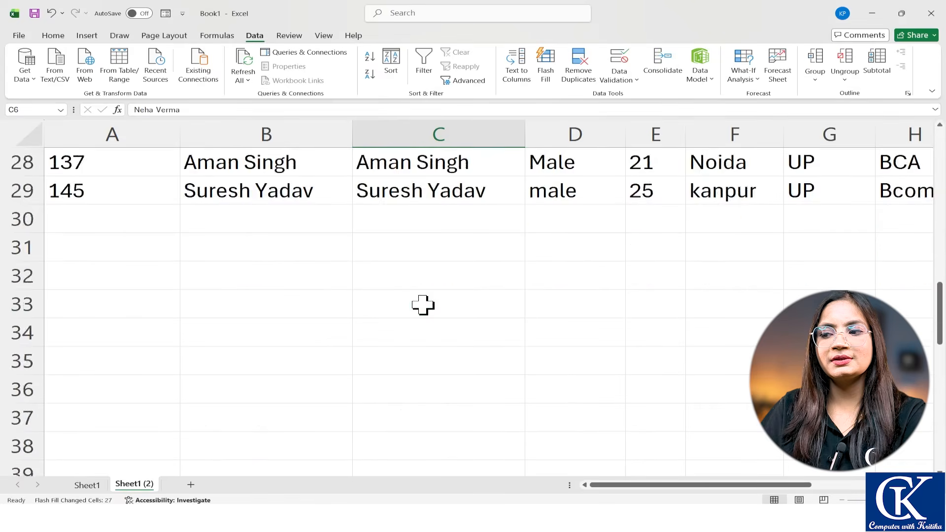
pyautogui.scroll(9, 423, 304)
pyautogui.scroll(-2, 423, 305)
pyautogui.scroll(-4, 417, 306)
pyautogui.scroll(1, 417, 316)
pyautogui.scroll(-2, 416, 327)
pyautogui.scroll(-2, 414, 329)
pyautogui.scroll(7, 414, 328)
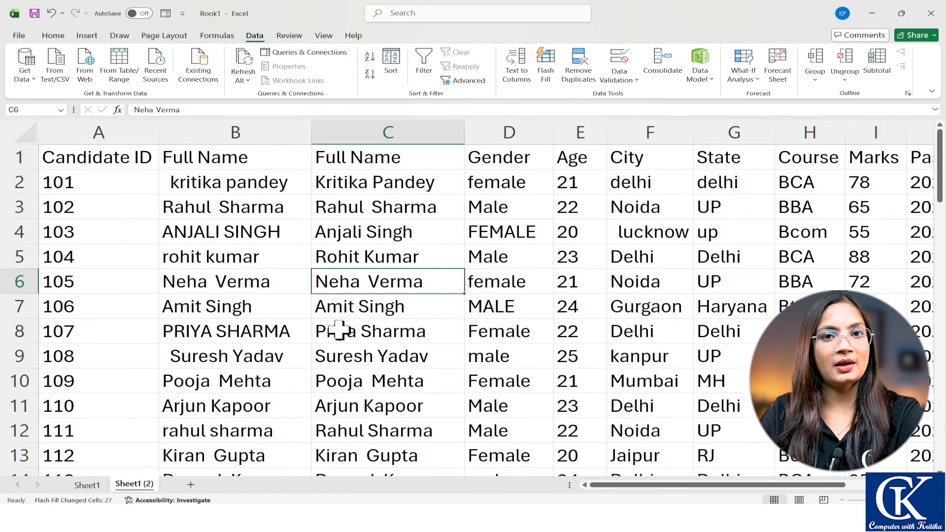
# Step: Try deleting the original Full Name column B, then undo the deletion to restore it
pyautogui.click(226, 126)
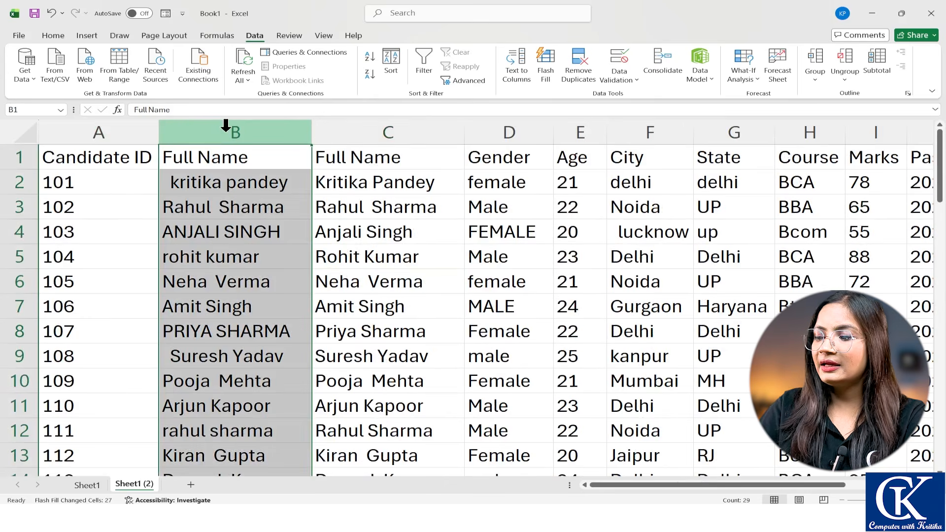
pyautogui.hotkey('ctrl', '-')
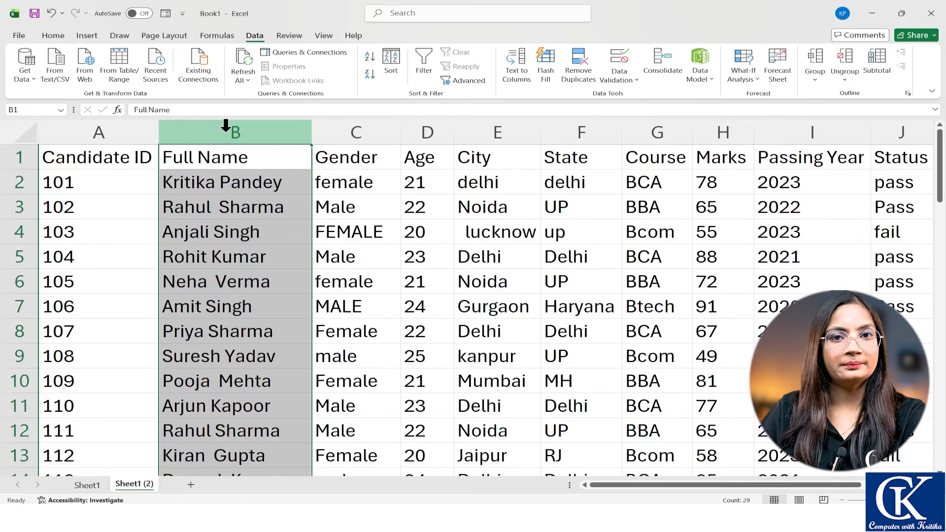
pyautogui.hotkey('ctrl', 'z')
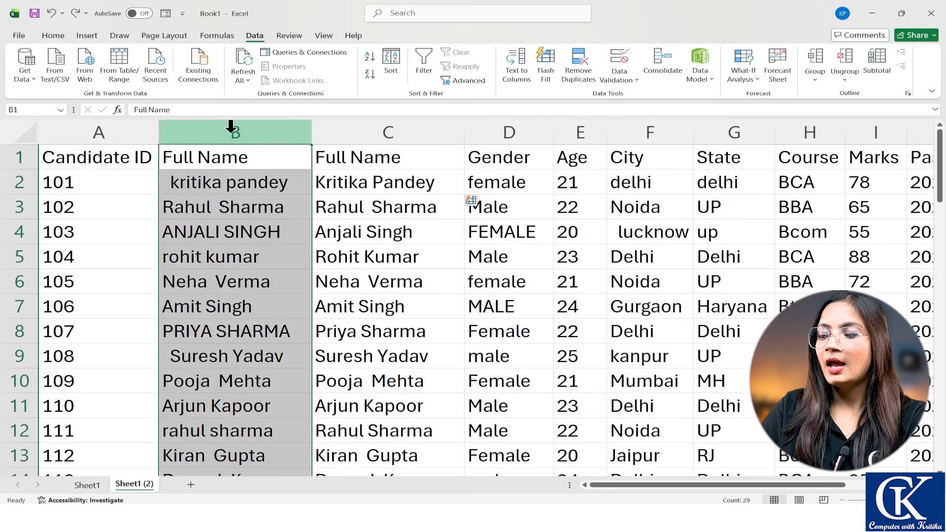
pyautogui.hotkey('ctrl', '-')
pyautogui.click(290, 206)
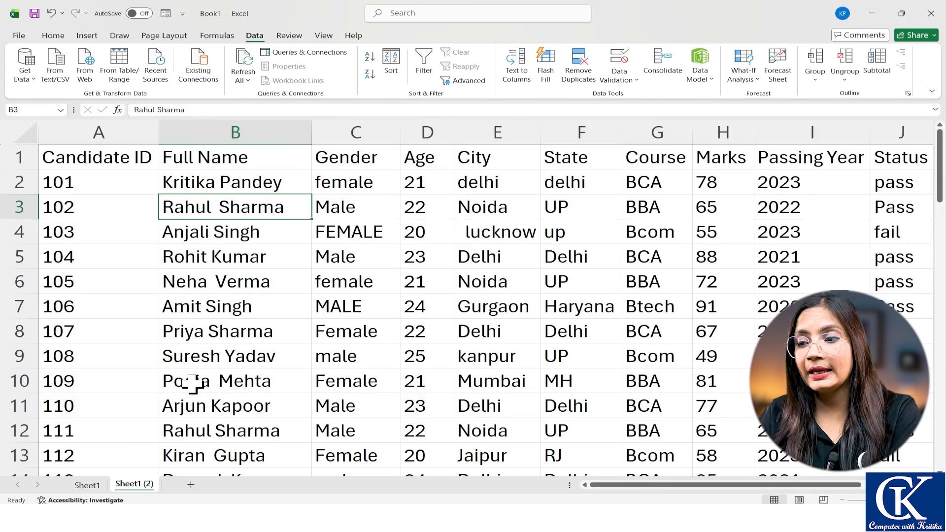
pyautogui.hotkey('ctrl', 'z')
# Step: Clear all the flash-filled names below the header in column C, from C2 to the last record
pyautogui.click(368, 189)
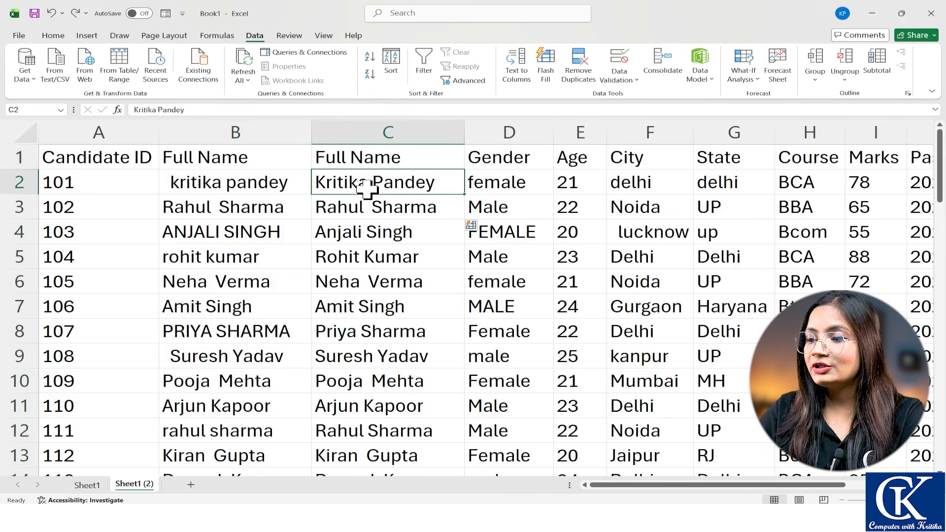
pyautogui.hotkey('ctrl', 'shift', 'Down')
pyautogui.press('Delete')
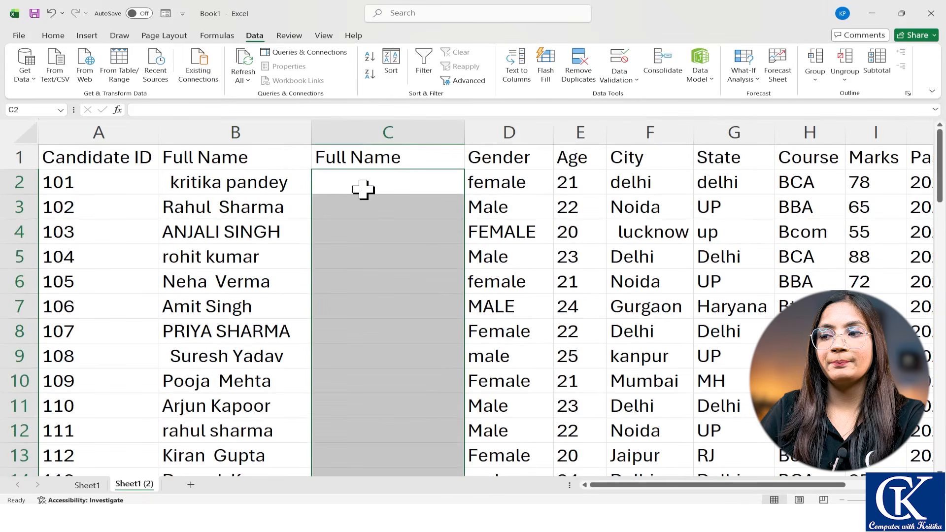
pyautogui.click(364, 190)
pyautogui.scroll(1, 453, 267)
pyautogui.moveTo(633, 485); pyautogui.dragTo(598, 485)
pyautogui.scroll(1, 414, 276)
pyautogui.scroll(1, 414, 276)
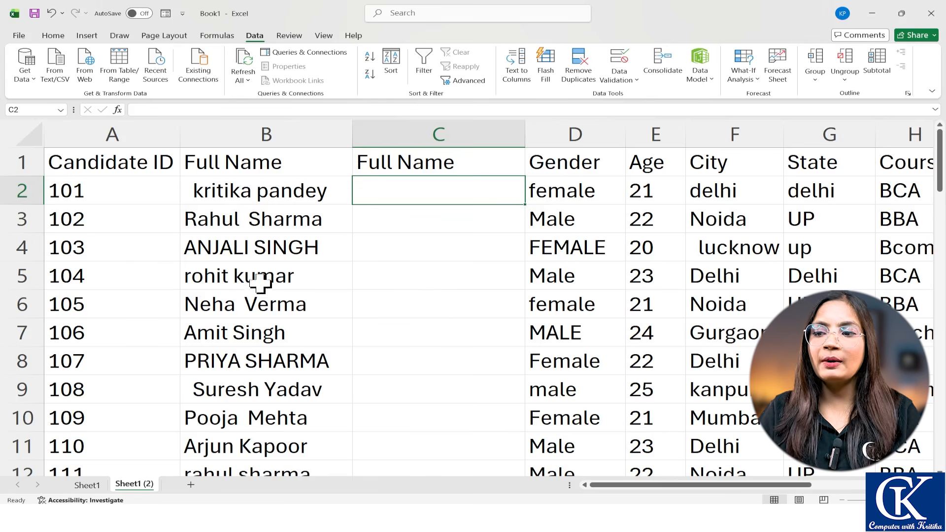
pyautogui.click(288, 305)
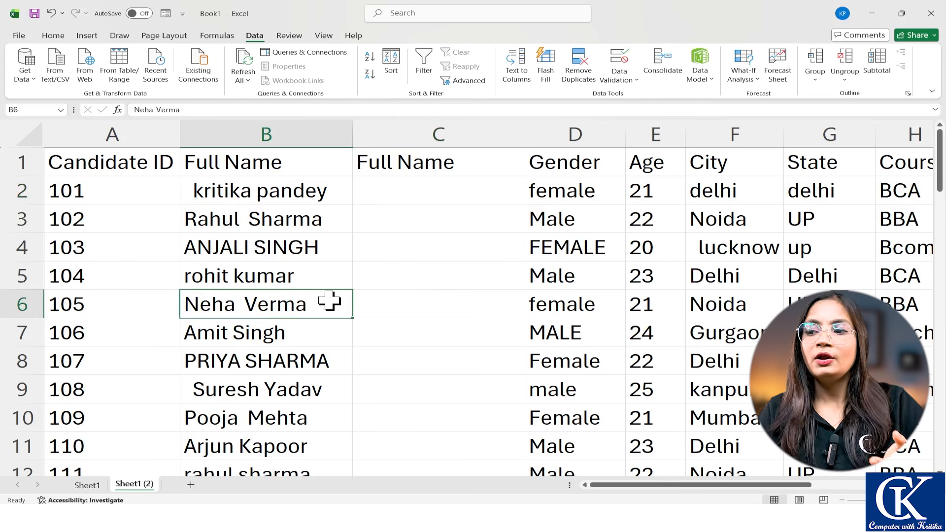
# Step: Begin a PROPER formula in C2, the first empty cell of the new Full Name column
pyautogui.click(397, 199)
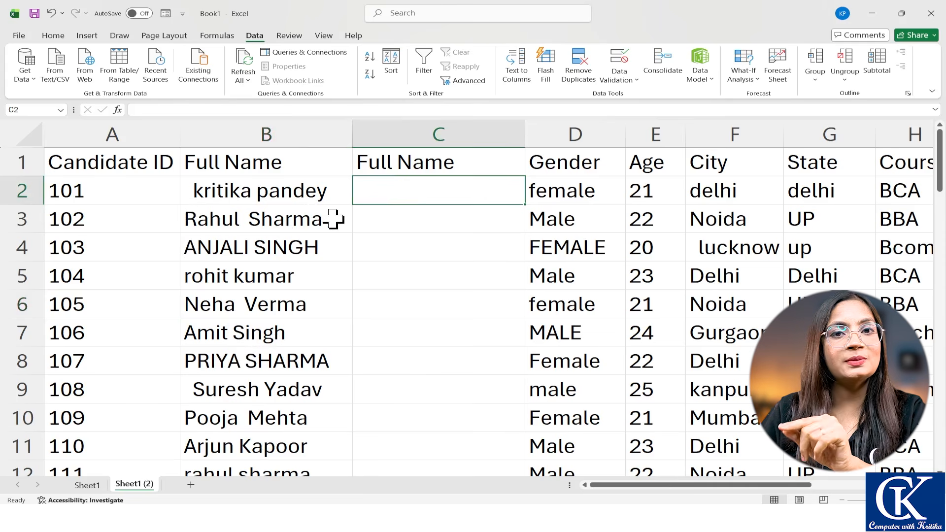
pyautogui.click(53, 35)
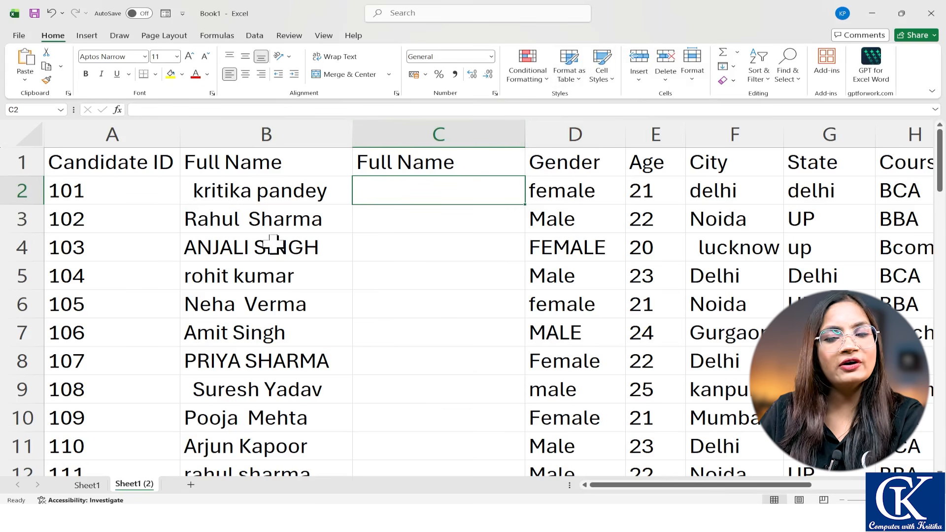
pyautogui.keyDown('ctrl'); pyautogui.scroll(1, 478, 311); pyautogui.keyUp('ctrl')
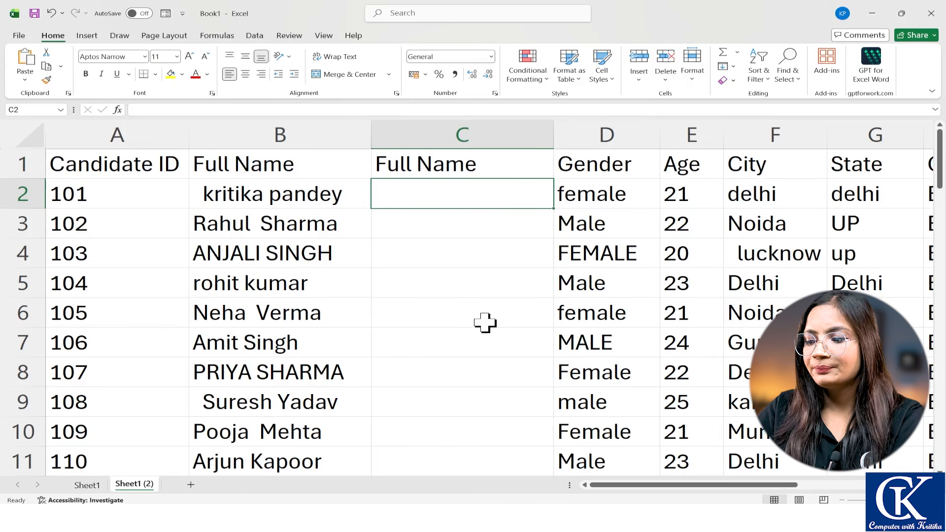
pyautogui.write('=prop')
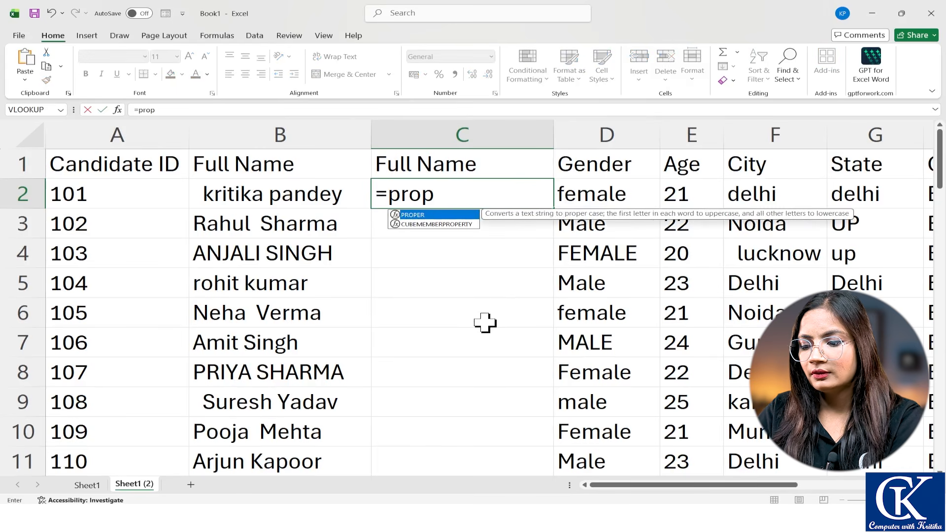
pyautogui.write('er(')
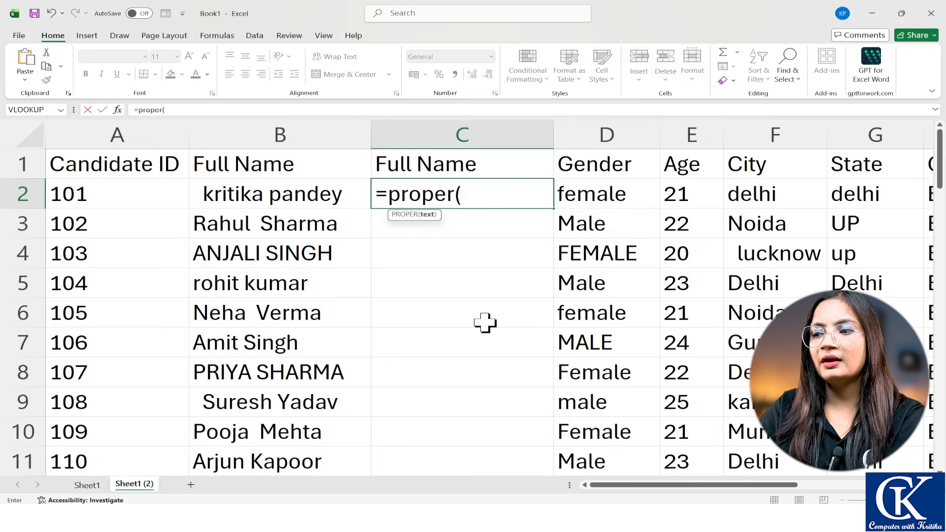
pyautogui.write('trim')
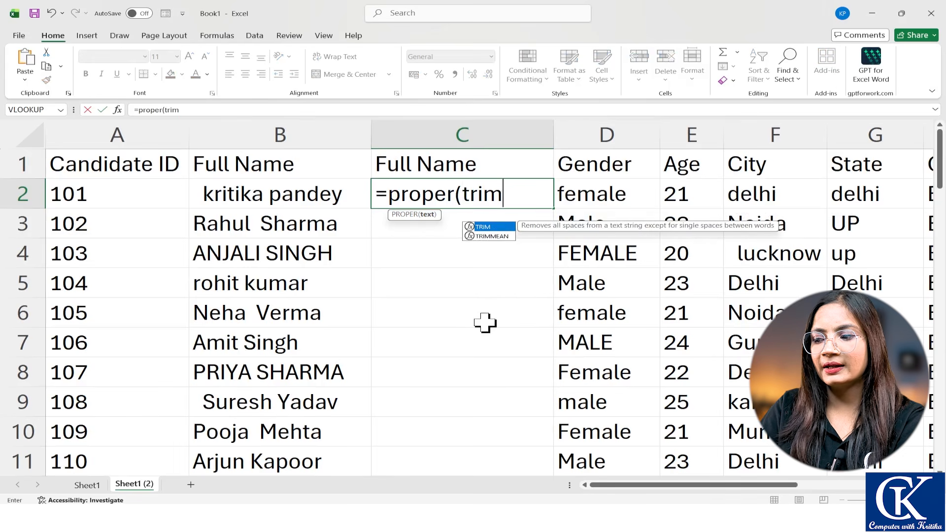
pyautogui.press('BackSpace')
pyautogui.press('BackSpace')
pyautogui.press('BackSpace')
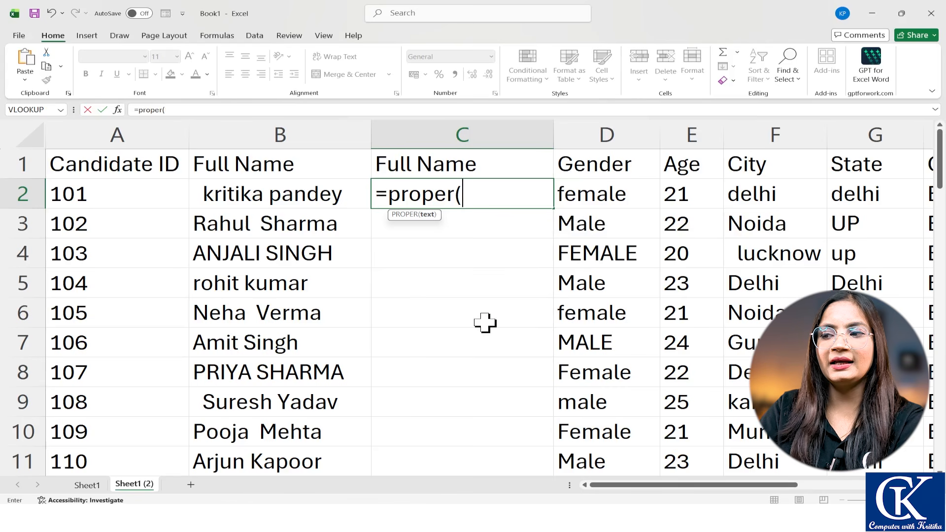
pyautogui.click(317, 201)
pyautogui.press('BackSpace')
pyautogui.press('BackSpace')
pyautogui.write('y')
pyautogui.press('BackSpace')
# Step: Nest TRIM with reference B2 inside the function so that C2 holds =PROPER(TRIM(B2))
pyautogui.write('trim')
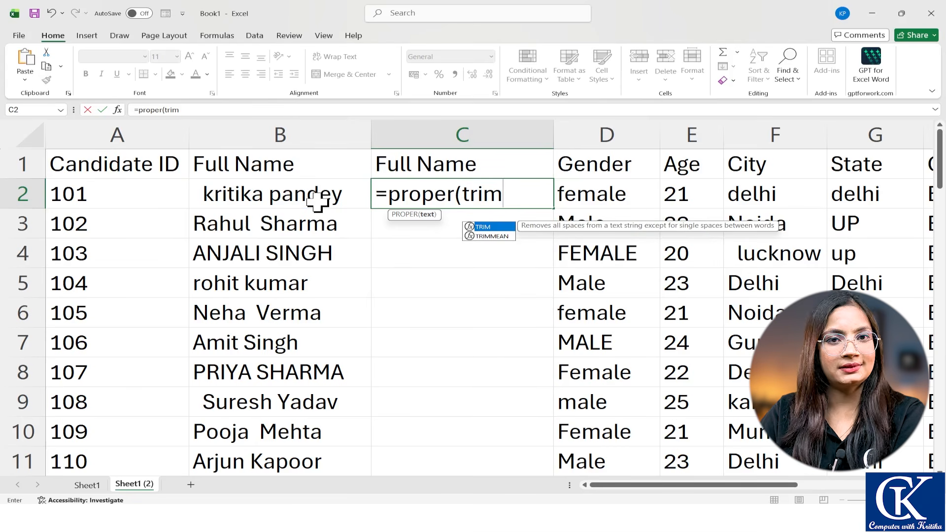
pyautogui.write('(')
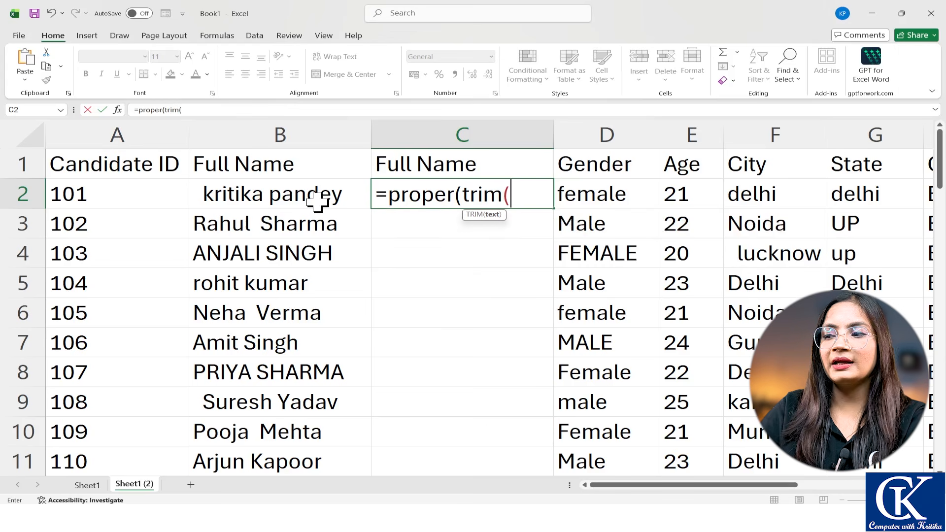
pyautogui.click(254, 200)
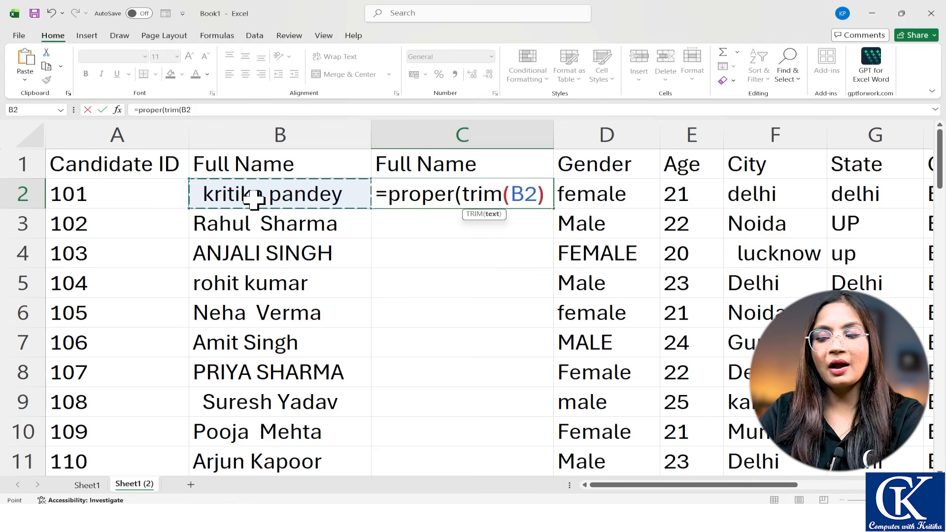
pyautogui.write('))')
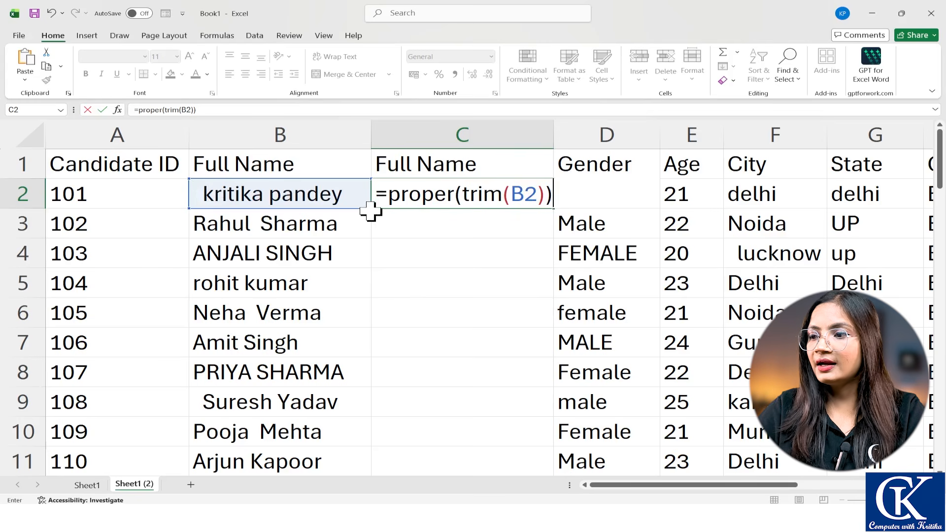
pyautogui.press('Return')
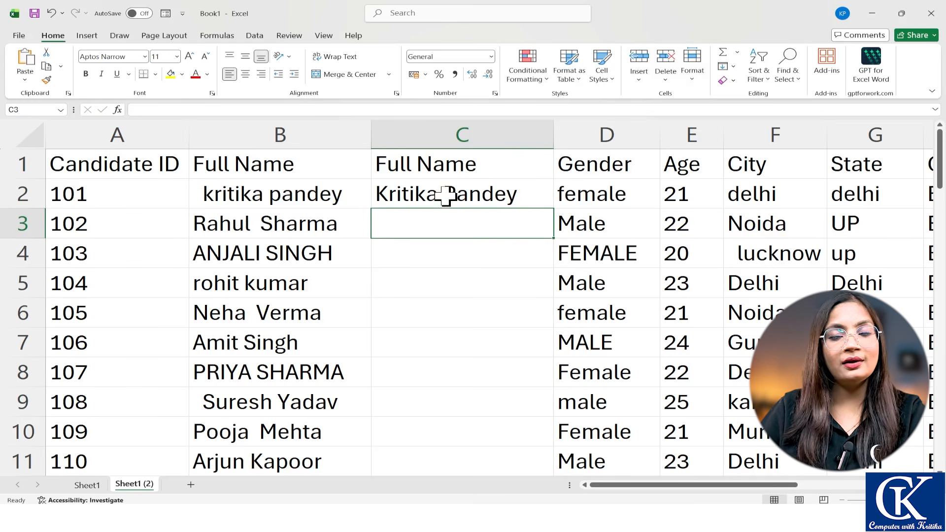
# Step: Fill the C2 formula down column C to the last record and check the cleaned names against the originals
pyautogui.click(515, 196)
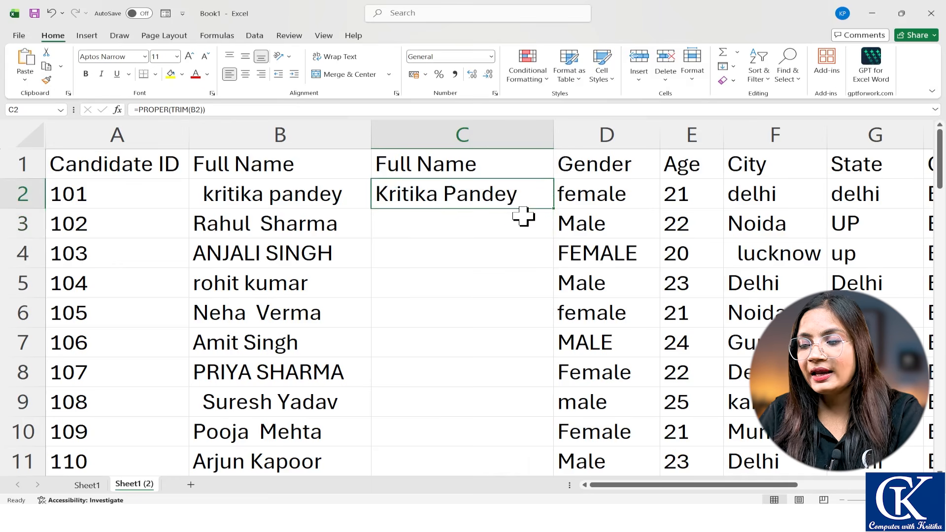
pyautogui.scroll(1, 522, 213)
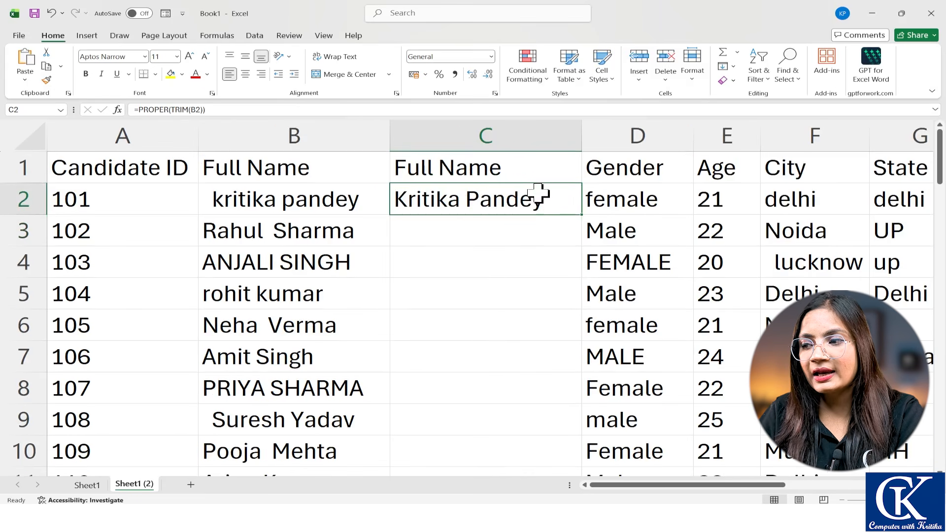
pyautogui.doubleClick(583, 214)
pyautogui.click(682, 282)
pyautogui.scroll(-4, 463, 229)
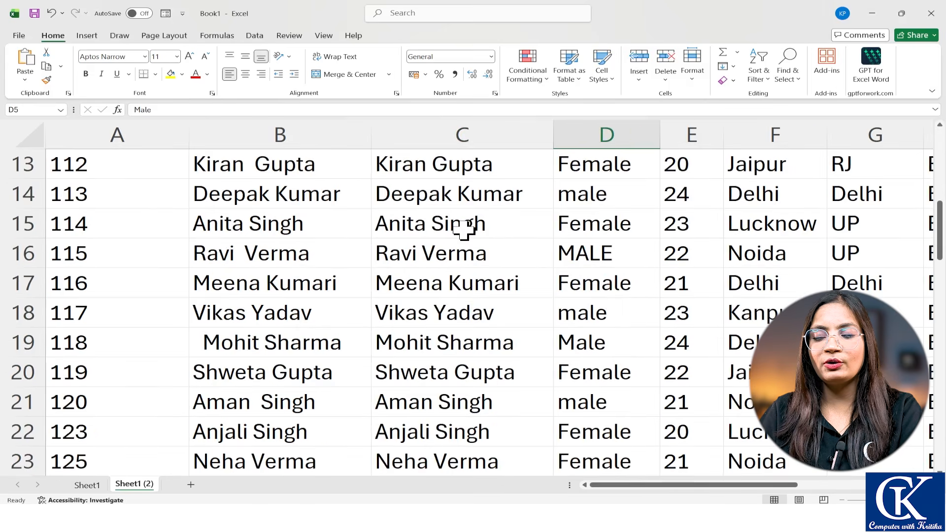
pyautogui.keyDown('ctrl'); pyautogui.scroll(-1, 461, 228); pyautogui.keyUp('ctrl')
pyautogui.scroll(-4, 458, 229)
pyautogui.scroll(8, 456, 231)
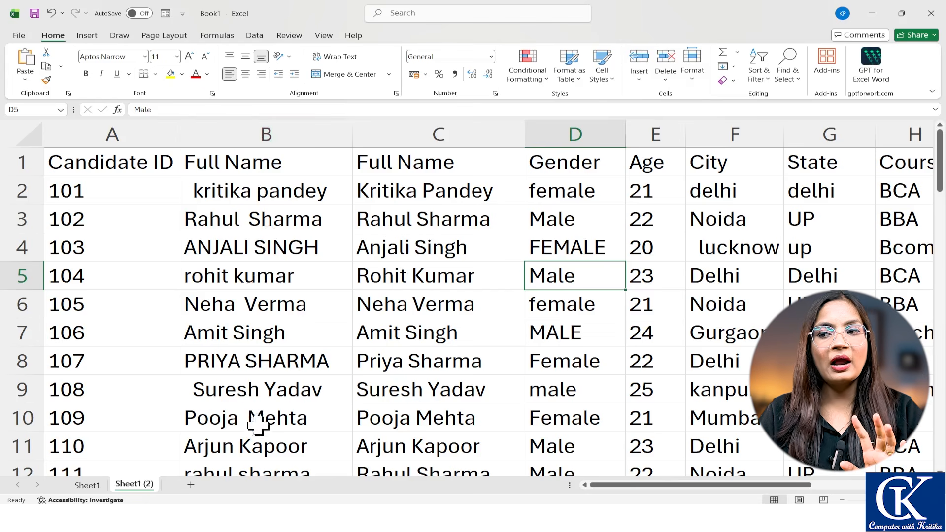
# Step: Try deleting the original Full Name column B, undo the deletion, and inspect which cell the C2 formula refers to
pyautogui.click(284, 129)
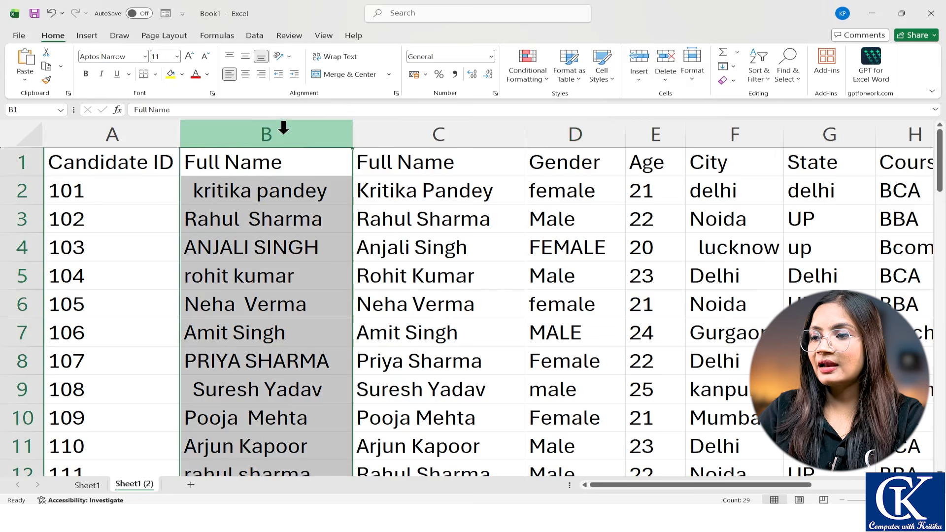
pyautogui.hotkey('ctrl', '-')
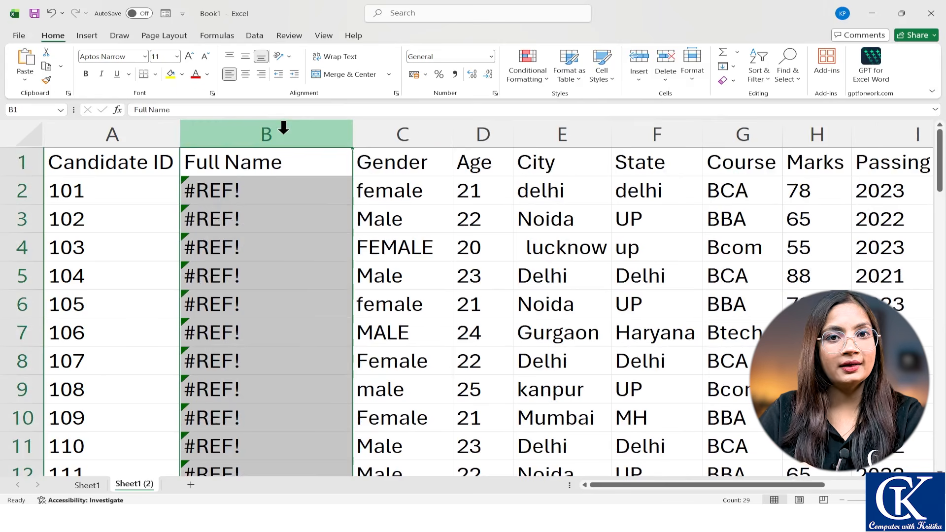
pyautogui.hotkey('ctrl', 'z')
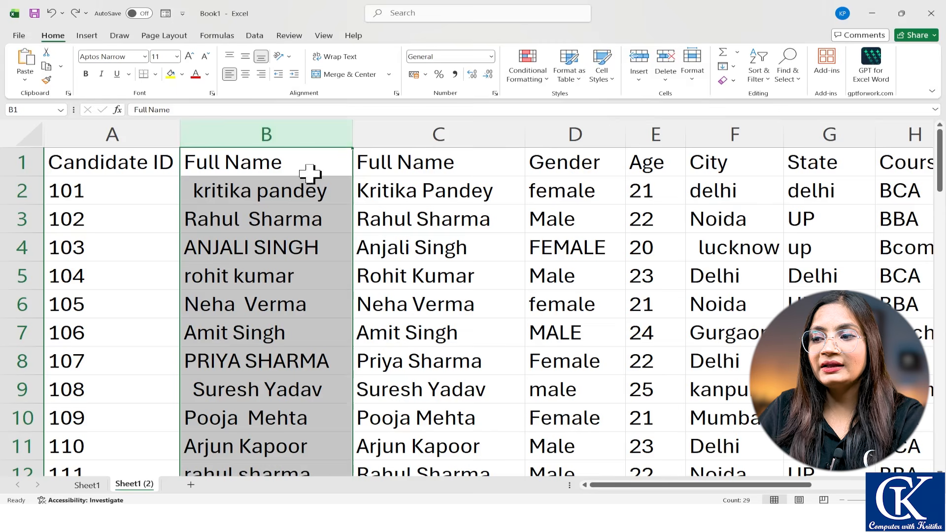
pyautogui.doubleClick(441, 191)
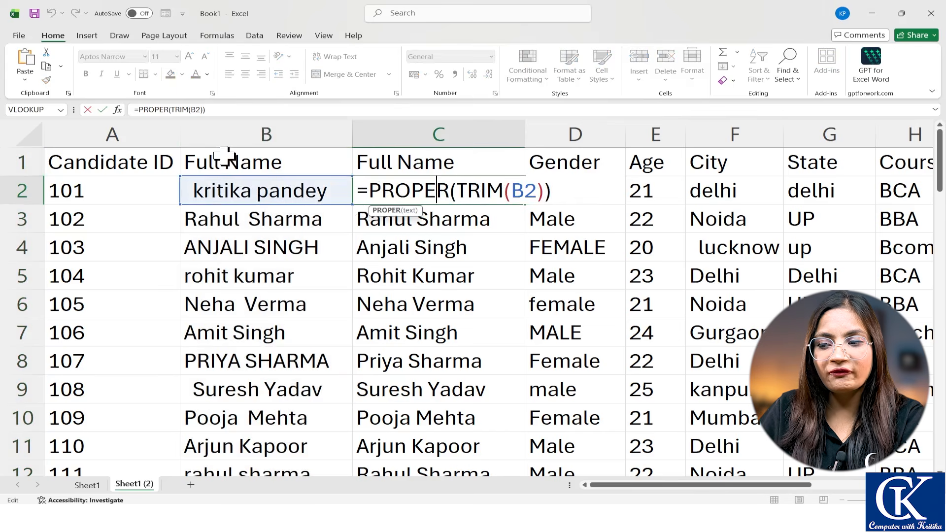
pyautogui.press('Return')
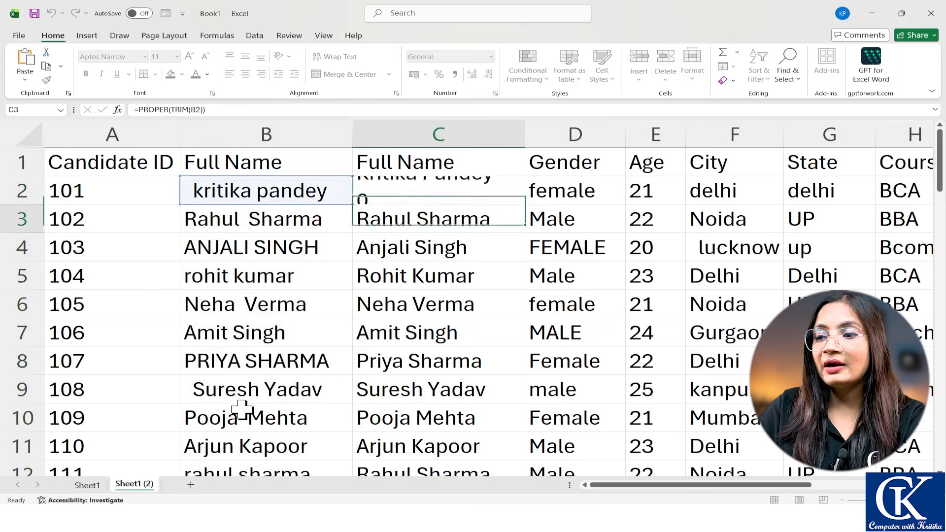
# Step: Delete column B once more as a trial, undo it, and review the C2 formula's dependence on that column
pyautogui.click(270, 127)
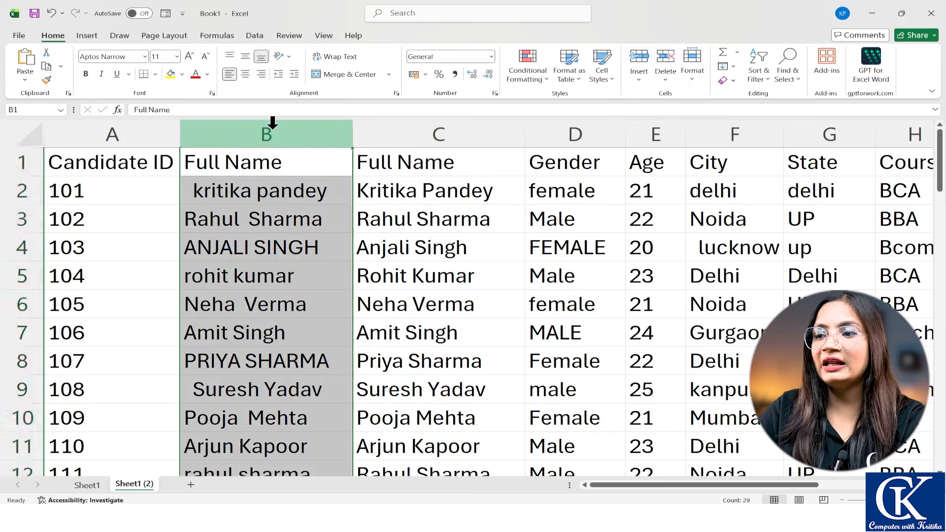
pyautogui.hotkey('ctrl', '-')
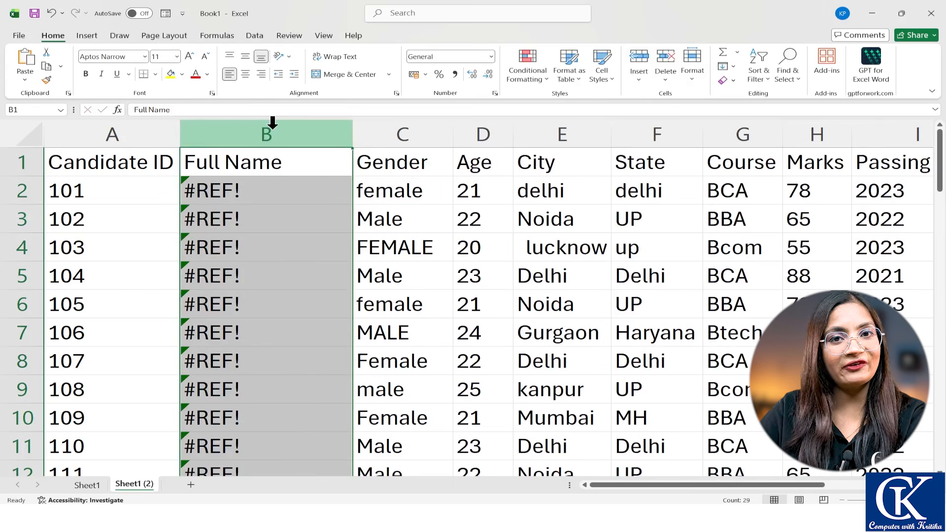
pyautogui.hotkey('ctrl', 'z')
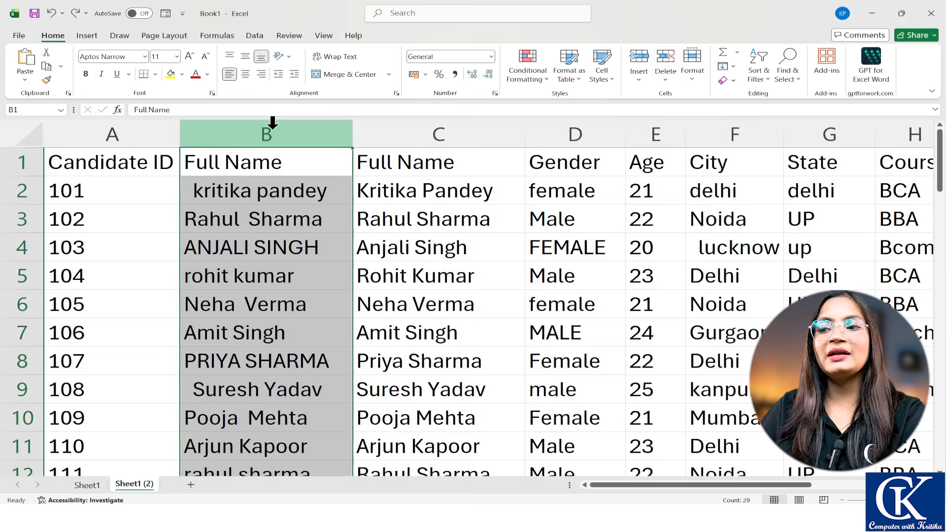
pyautogui.click(336, 226)
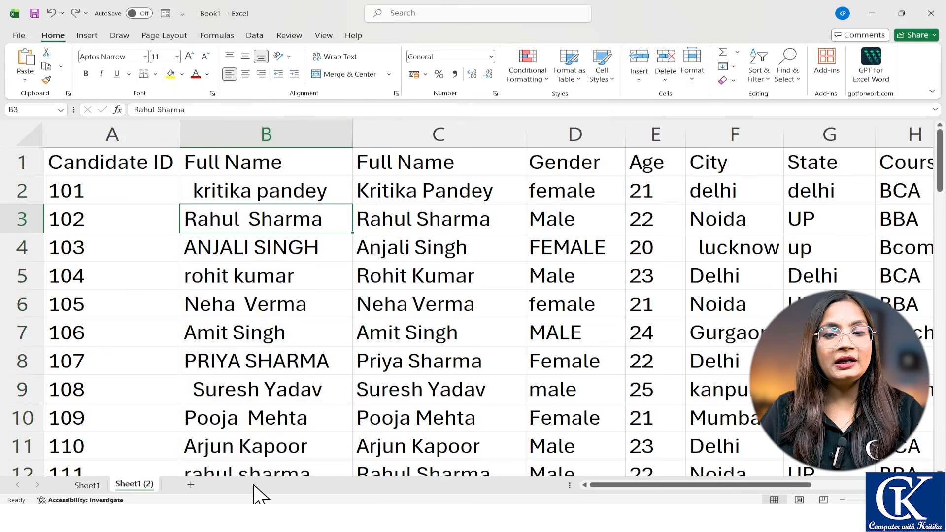
pyautogui.click(423, 187)
pyautogui.doubleClick(424, 190)
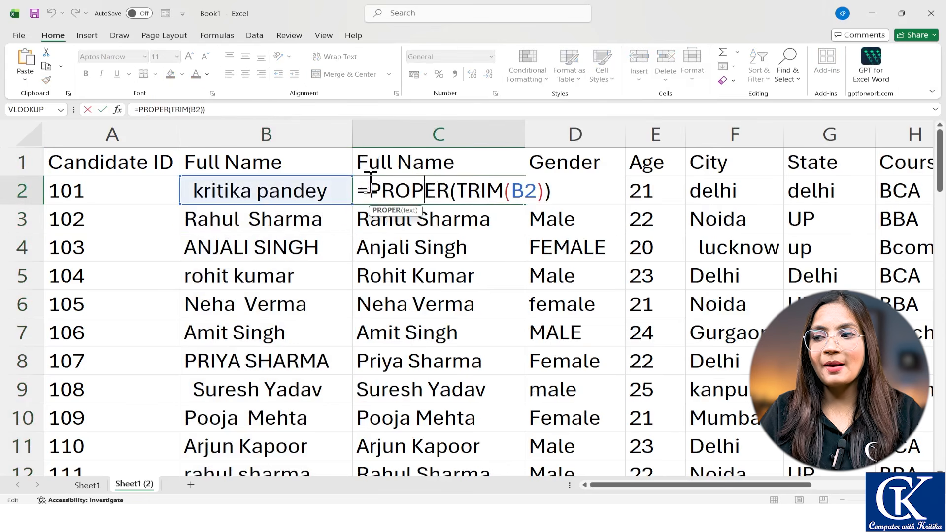
pyautogui.press('Return')
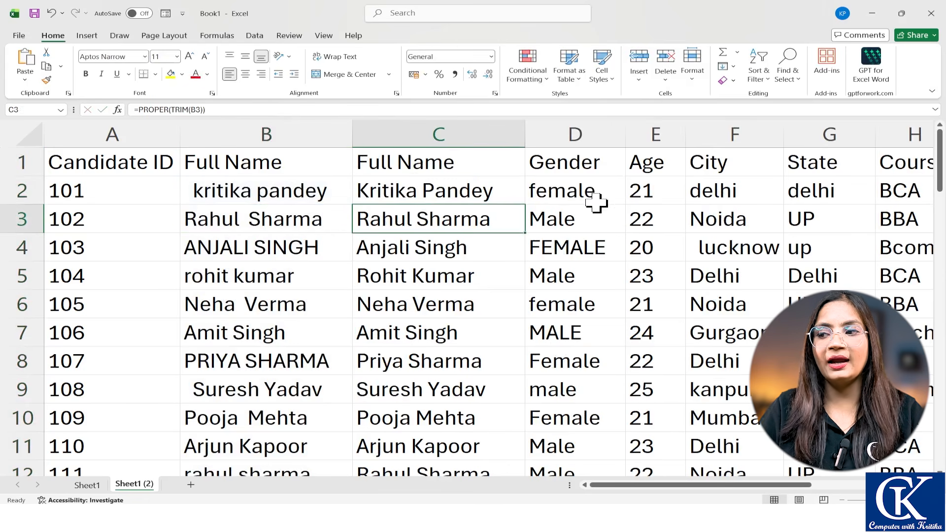
# Step: Replace the formulas in C2:C29 with their own values using Paste Special Values, and check that C2 holds plain text
pyautogui.moveTo(486, 192); pyautogui.dragTo(427, 414)
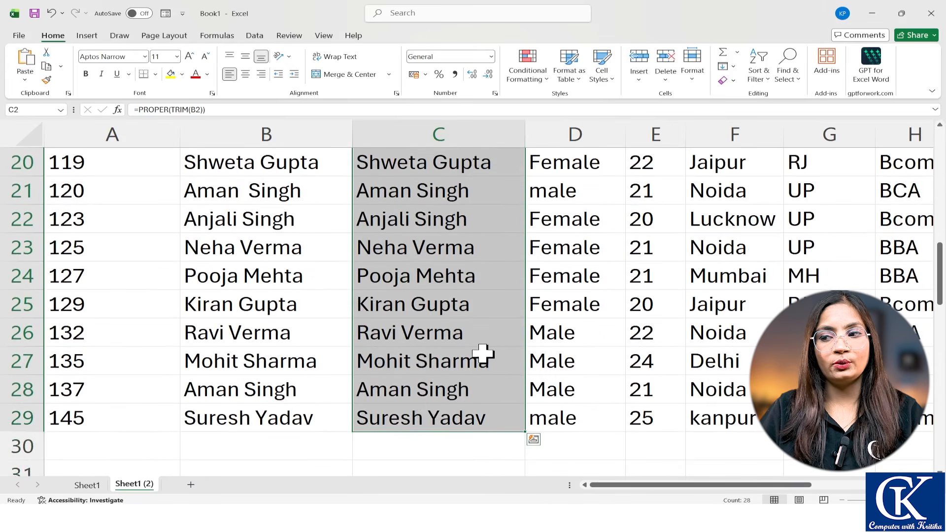
pyautogui.scroll(6, 485, 349)
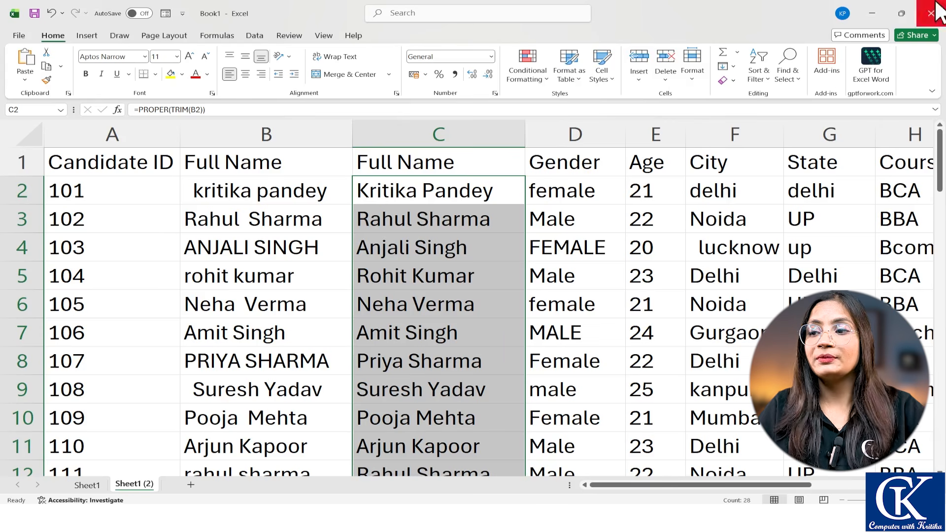
pyautogui.hotkey('ctrl', 'c')
pyautogui.scroll(-7, 416, 274)
pyautogui.scroll(2, 426, 301)
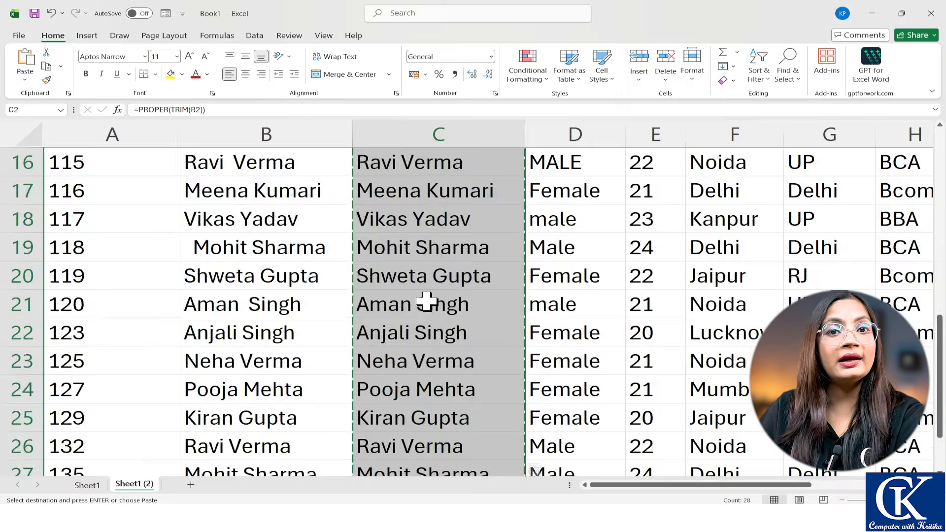
pyautogui.scroll(5, 427, 302)
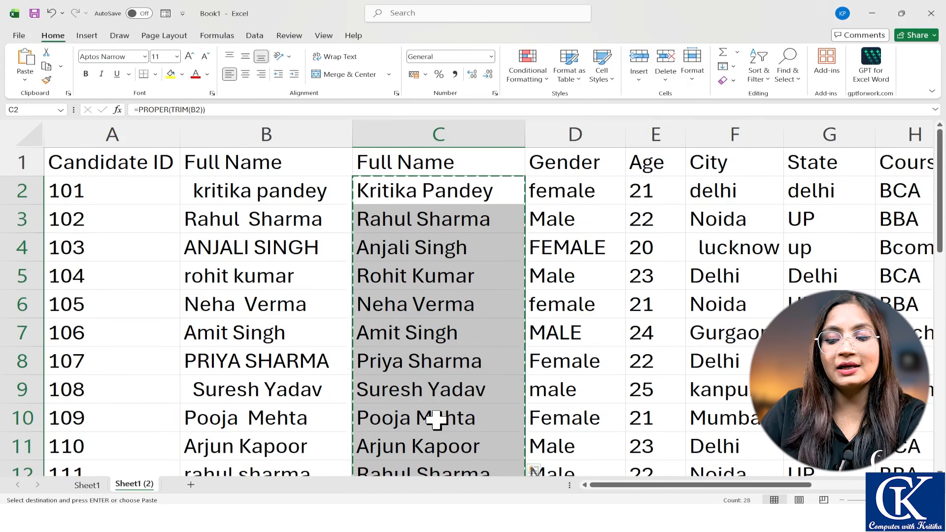
pyautogui.hotkey('ctrl', 'alt', 'v')
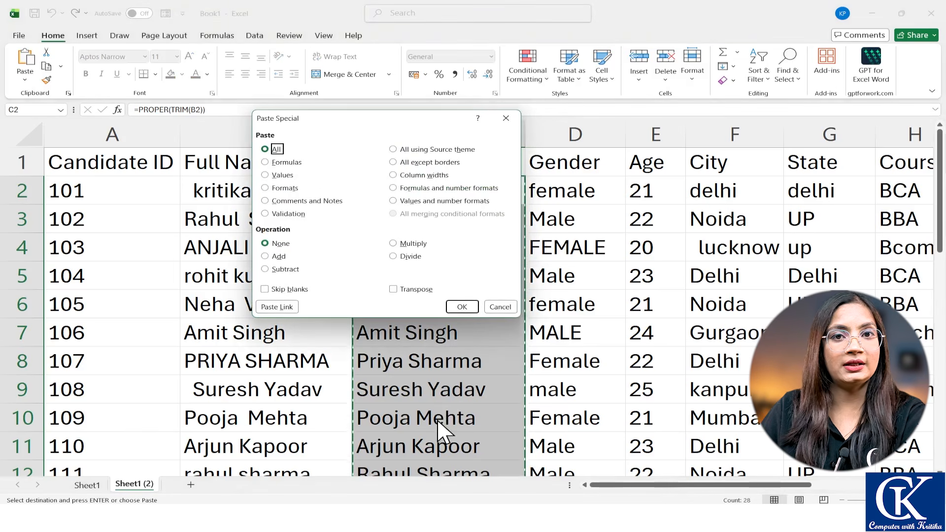
pyautogui.click(283, 175)
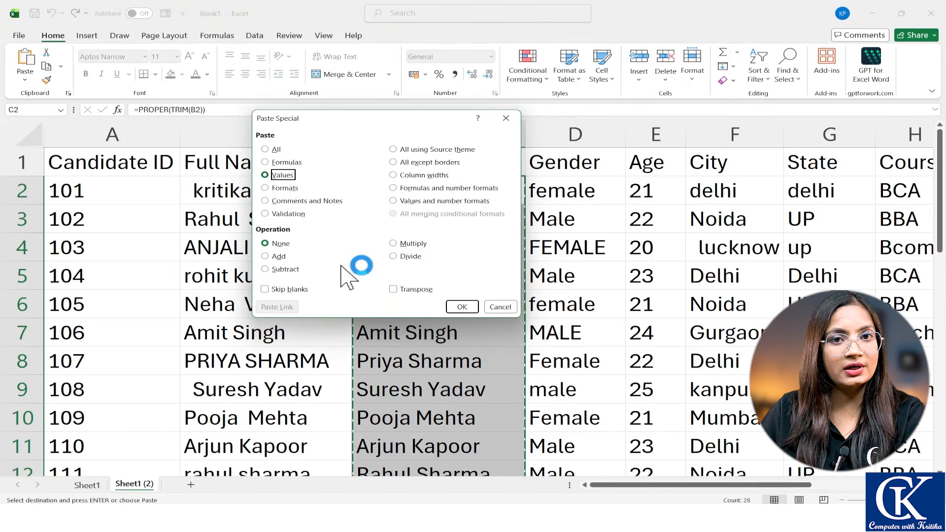
pyautogui.click(460, 307)
pyautogui.doubleClick(447, 192)
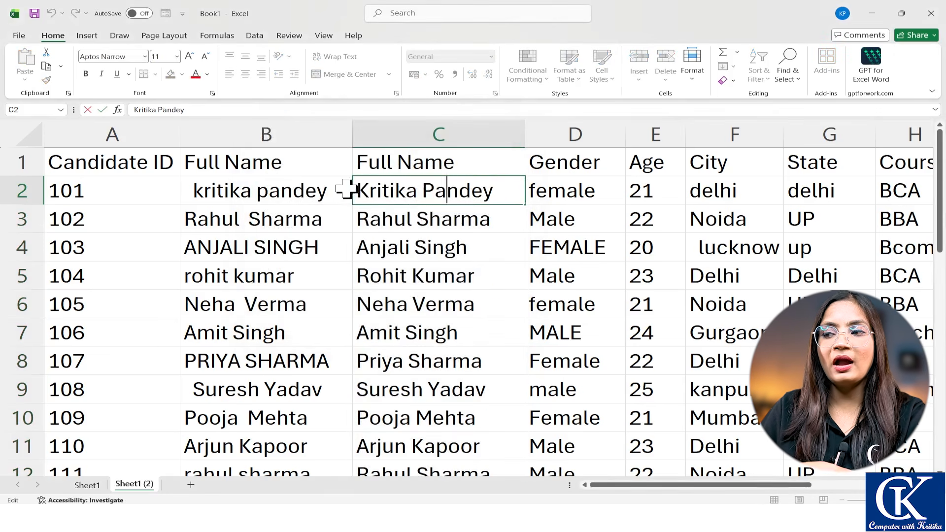
pyautogui.press('Return')
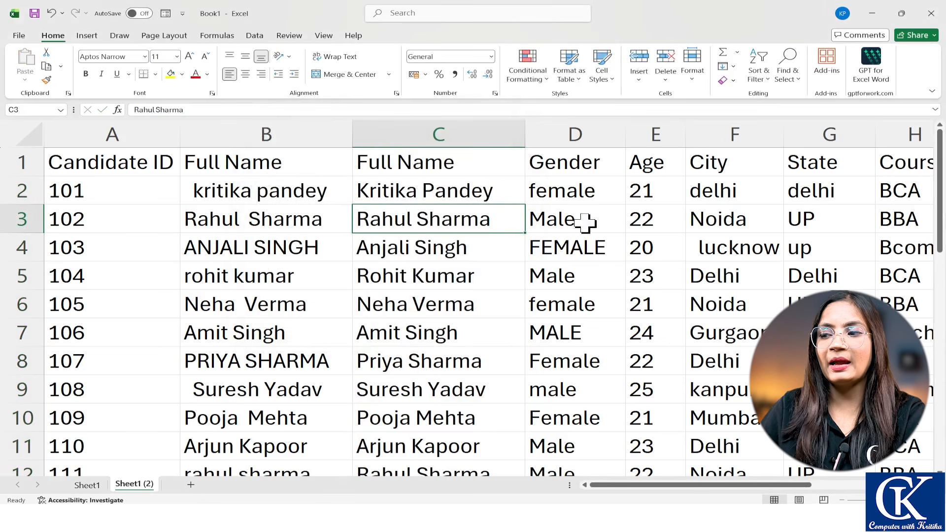
# Step: Check that C3 holds plain text instead of a formula, and delete the original Full Name column B
pyautogui.doubleClick(481, 216)
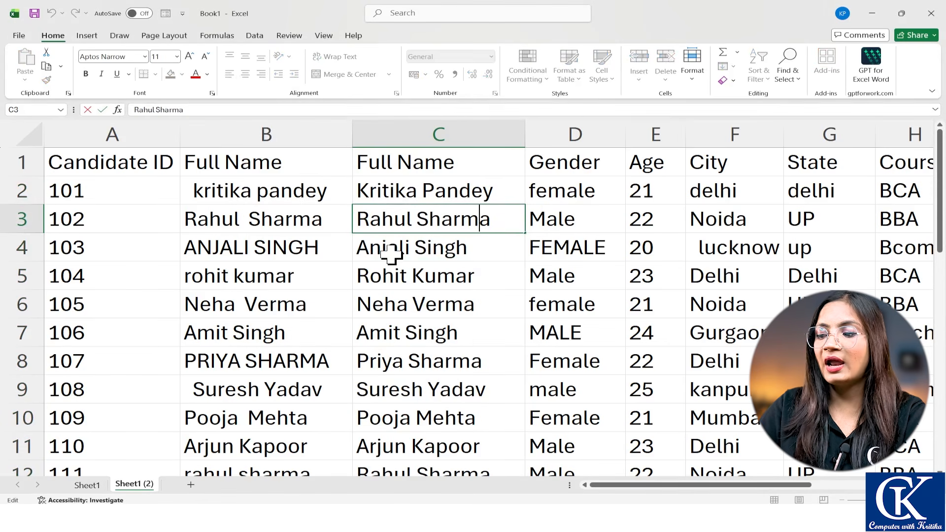
pyautogui.press('Return')
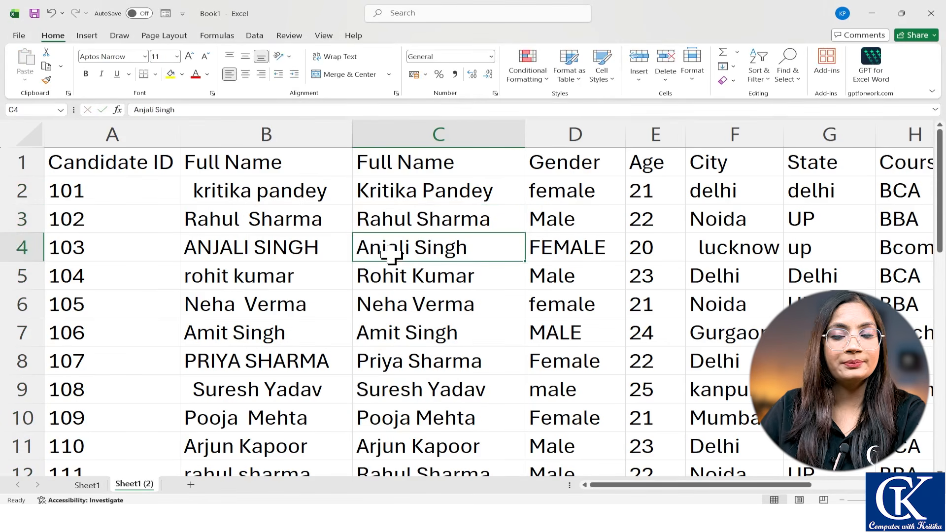
pyautogui.click(268, 134)
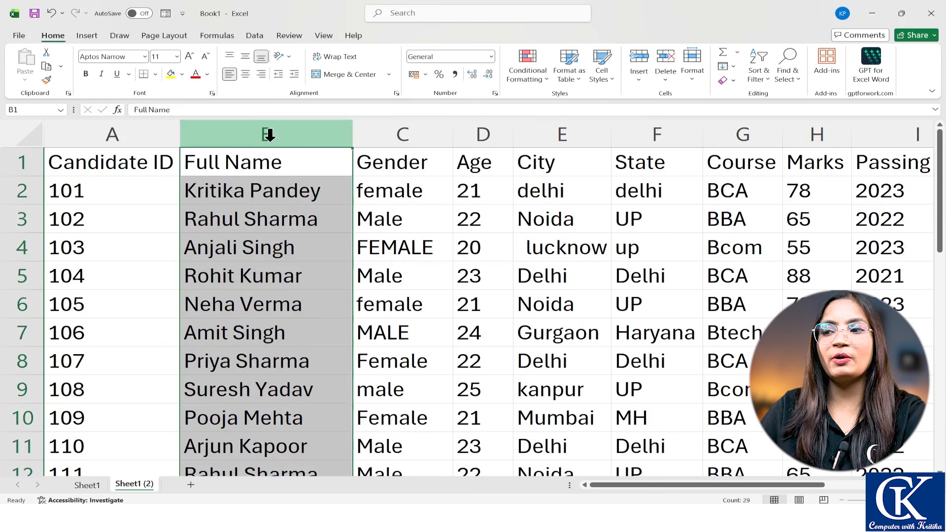
pyautogui.click(554, 323)
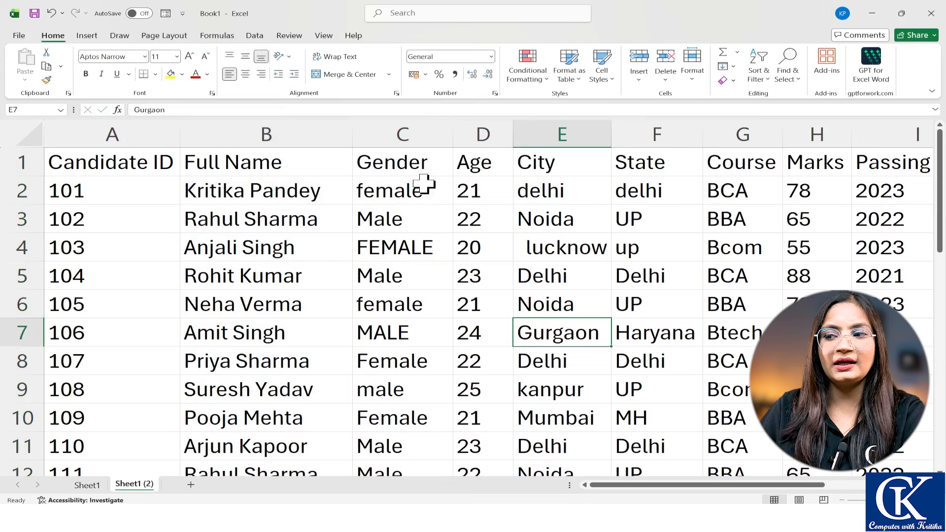
# Step: Review the inconsistent casing in the Gender cells, and insert a new column D headed Gender before Age
pyautogui.click(403, 192)
pyautogui.click(405, 219)
pyautogui.click(409, 248)
pyautogui.click(416, 274)
pyautogui.click(419, 305)
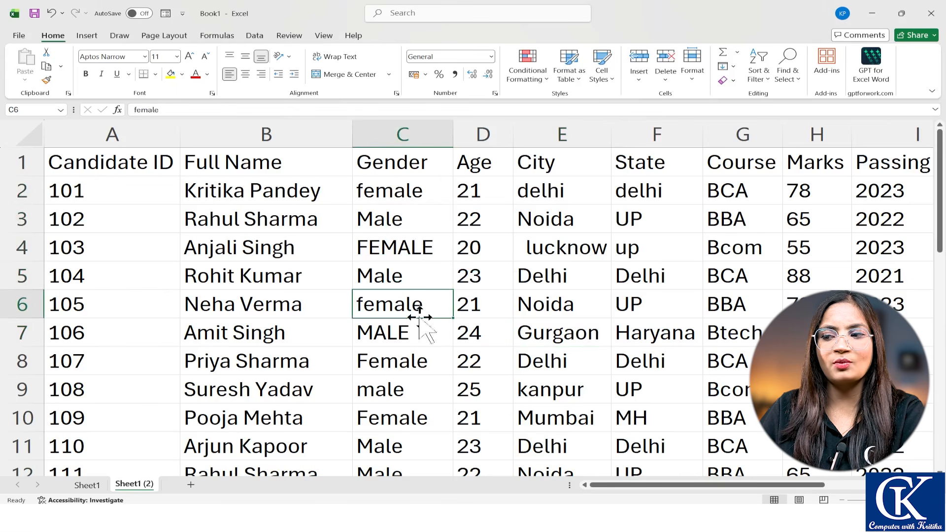
pyautogui.click(486, 131)
pyautogui.hotkey('ctrl', 'shift', '+')
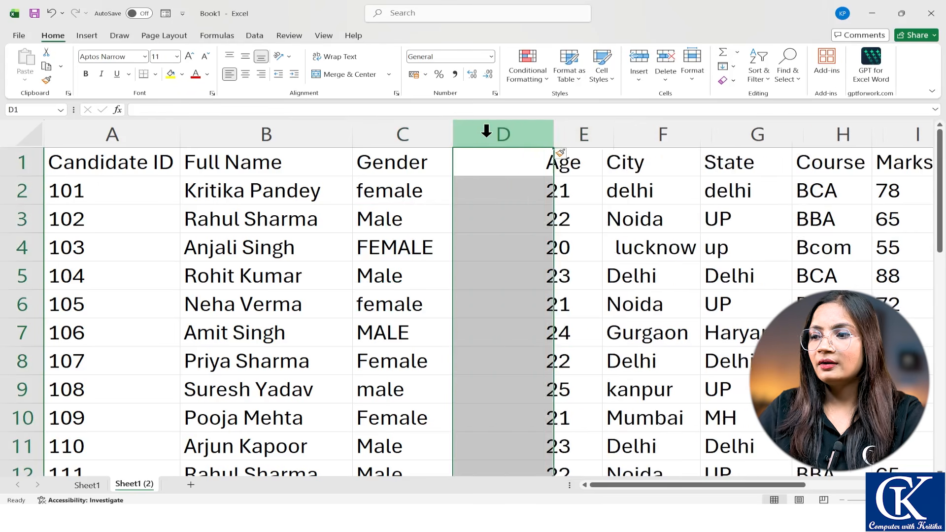
pyautogui.click(492, 170)
pyautogui.write('Gender')
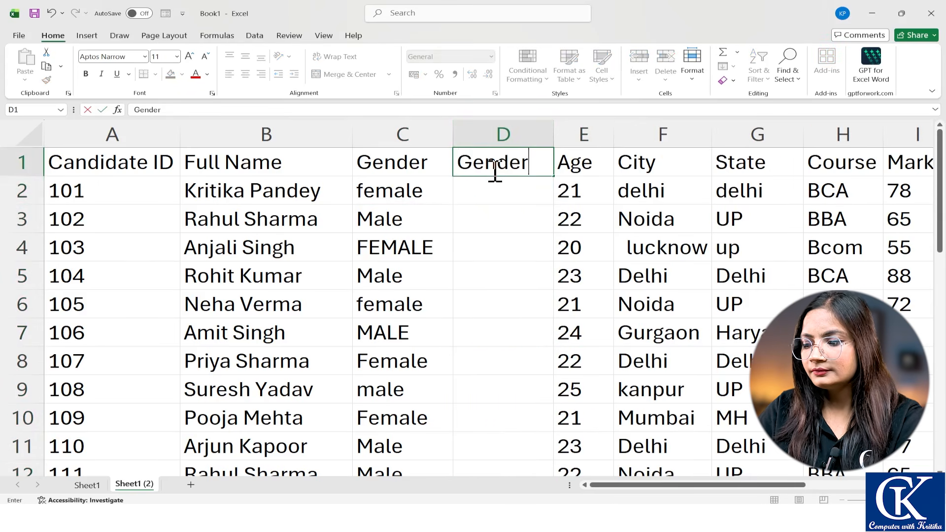
pyautogui.press('Return')
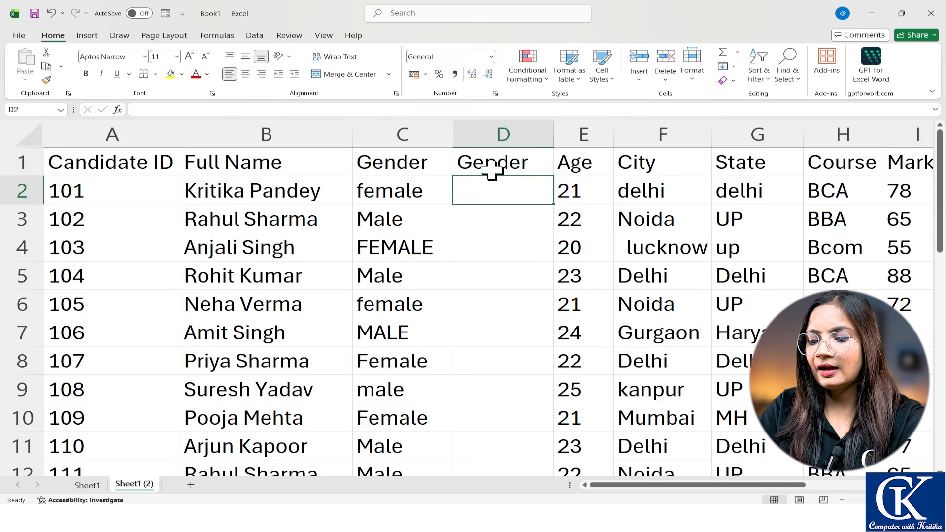
# Step: Enter Female in D2 as the standardized sample, and review the remaining original Gender entries down to the last record
pyautogui.write('Female')
pyautogui.press('Return')
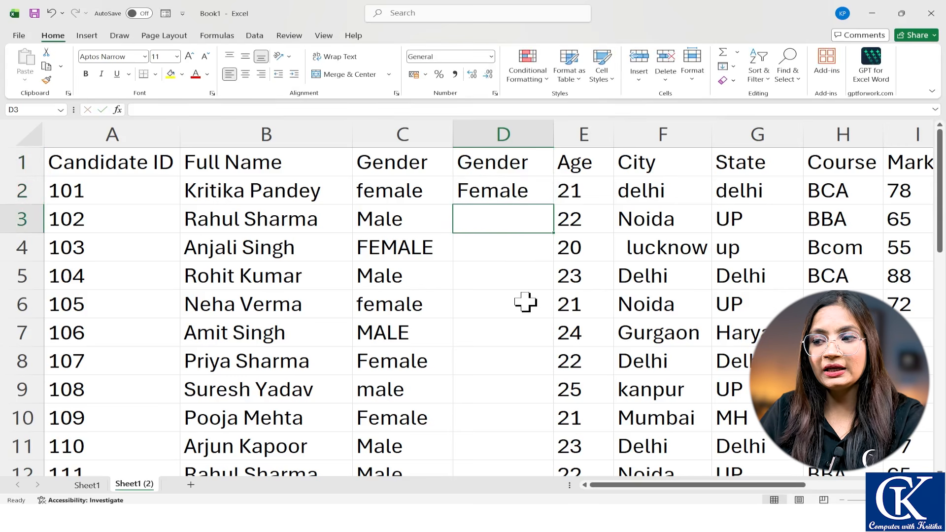
pyautogui.scroll(-4, 413, 351)
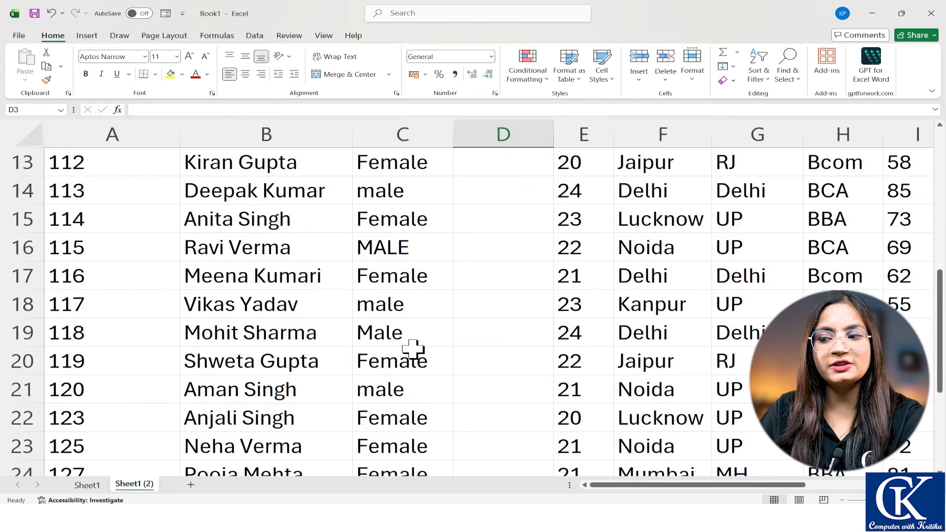
pyautogui.scroll(4, 417, 345)
pyautogui.scroll(-4, 423, 296)
pyautogui.scroll(-5, 422, 251)
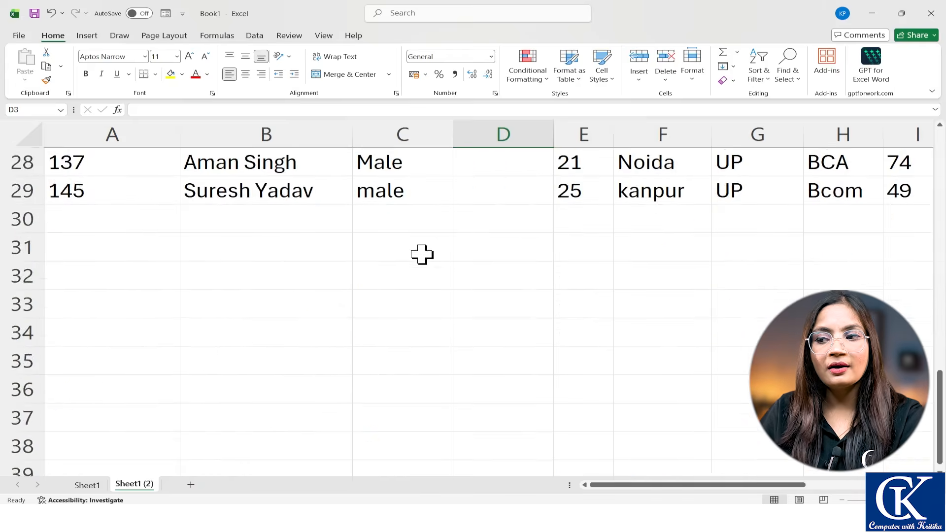
pyautogui.scroll(6, 426, 267)
pyautogui.scroll(3, 431, 282)
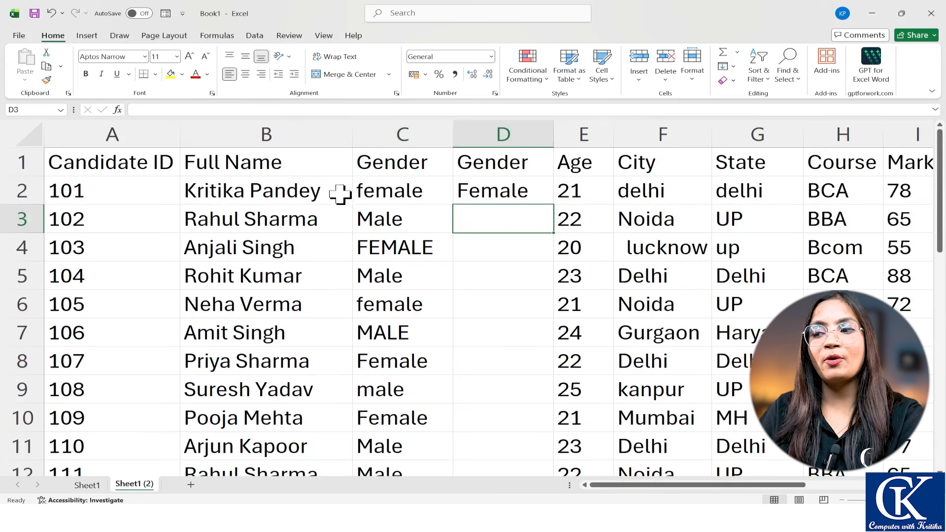
# Step: Try standardizing the gender values with =PROPER(C3:C29) in D3, look over the results, and undo the formula
pyautogui.write('=proper')
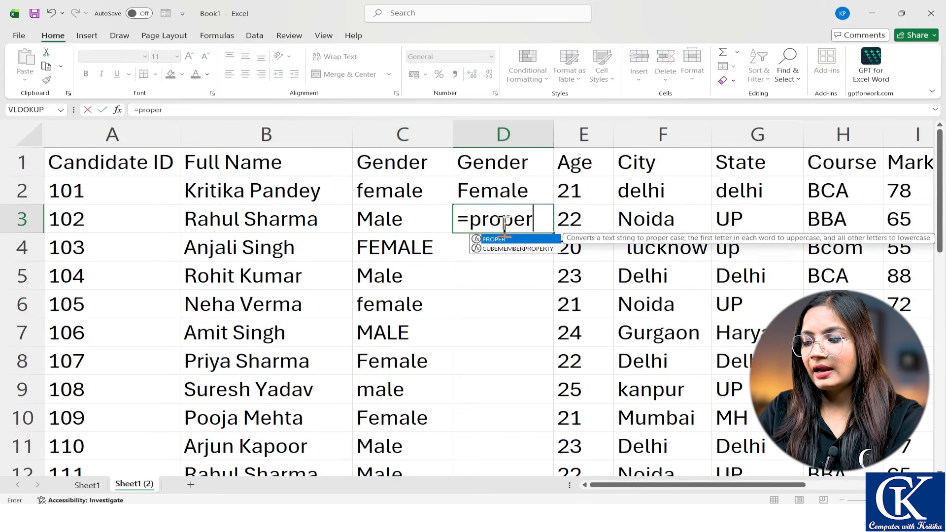
pyautogui.write('(')
pyautogui.moveTo(417, 220); pyautogui.dragTo(394, 429)
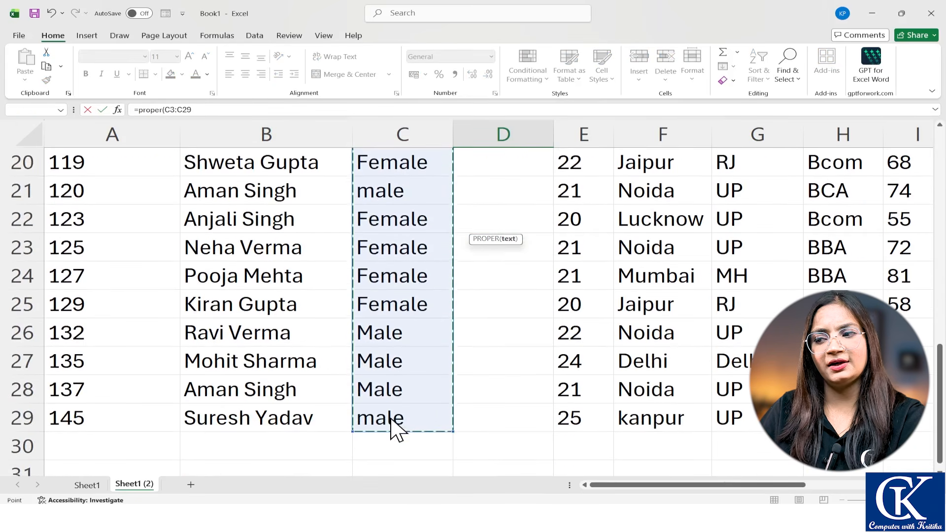
pyautogui.scroll(6, 552, 340)
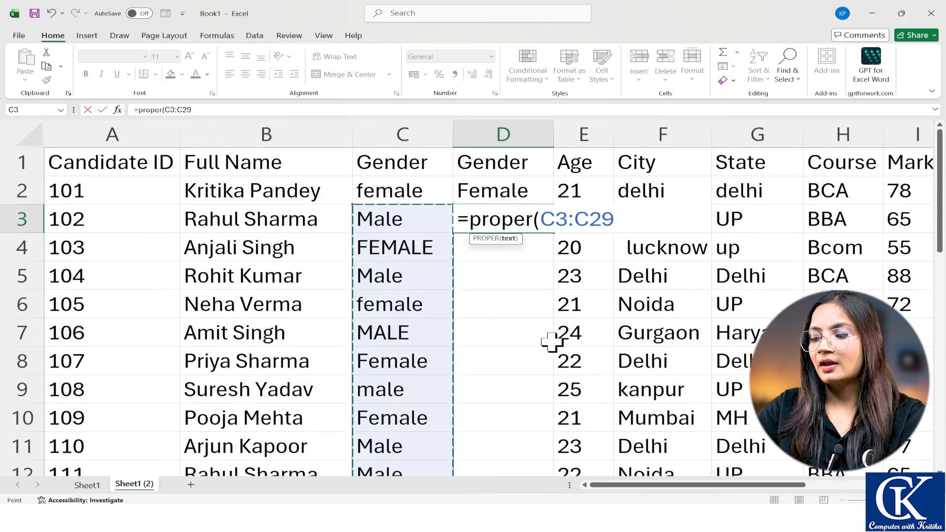
pyautogui.write(')')
pyautogui.press('Return')
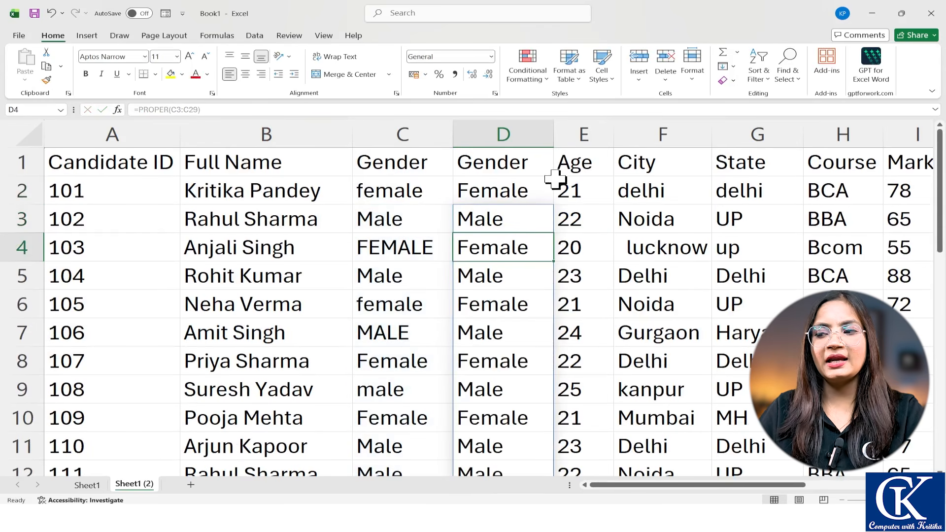
pyautogui.moveTo(511, 212); pyautogui.dragTo(516, 255)
pyautogui.click(656, 246)
pyautogui.scroll(4, 444, 257)
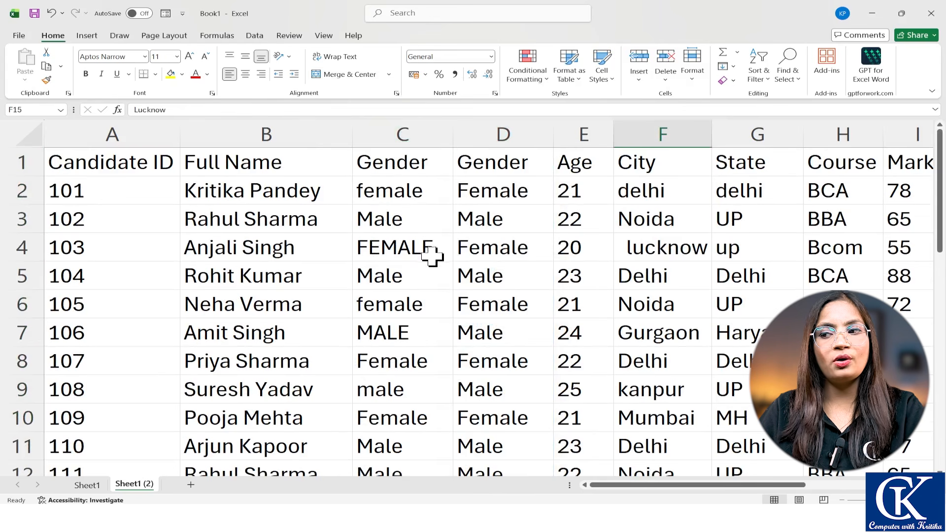
pyautogui.hotkey('ctrl', 'z')
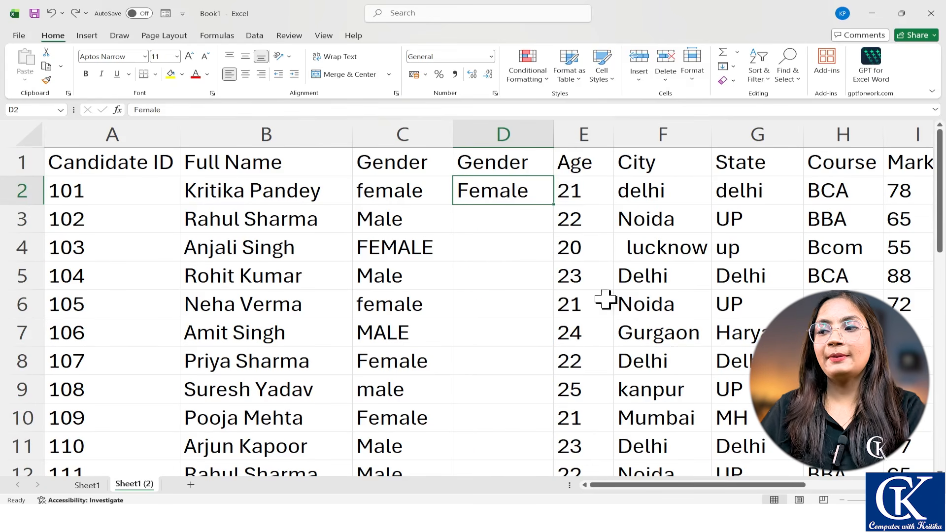
# Step: Flash Fill the remaining gender values from D3 downward, and delete the original Gender column C
pyautogui.click(519, 221)
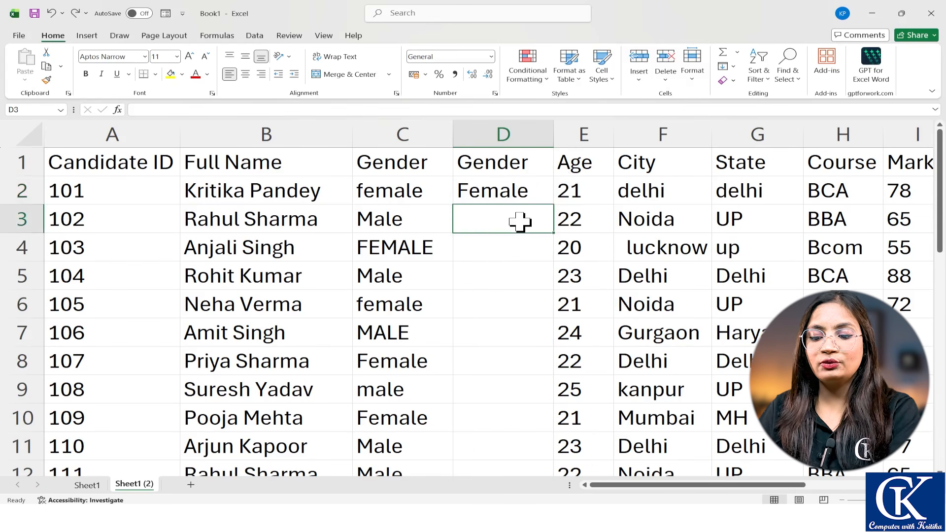
pyautogui.hotkey('ctrl', 'e')
pyautogui.click(658, 276)
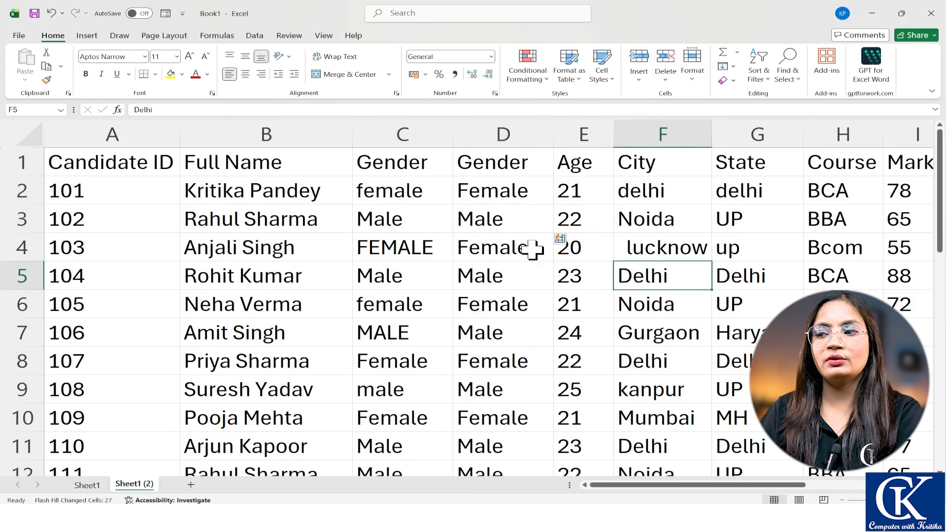
pyautogui.click(417, 126)
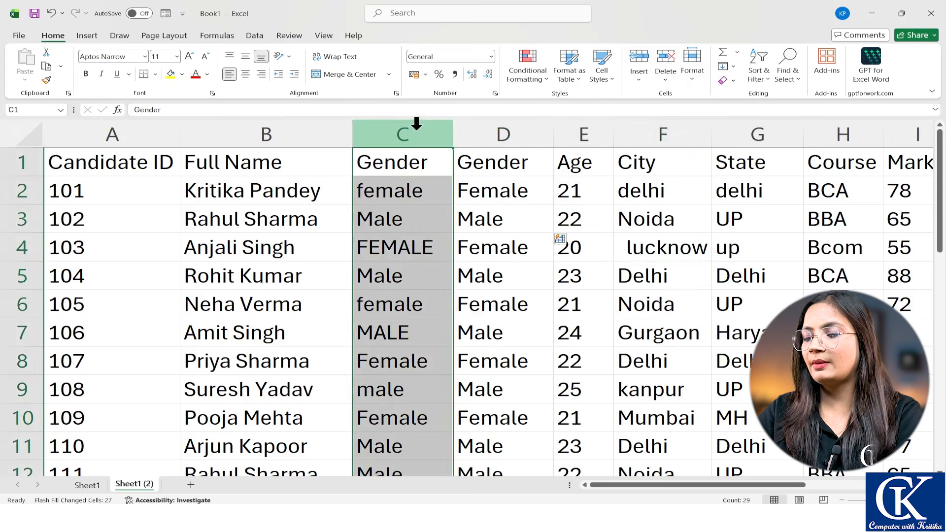
pyautogui.hotkey('ctrl', '-')
pyautogui.click(608, 334)
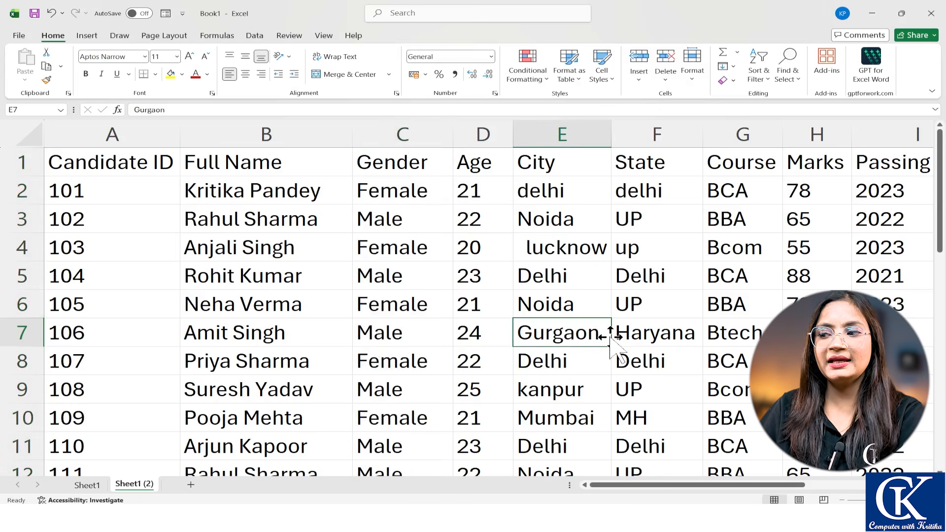
# Step: Widen column E, and add a new City column F beside it with Delhi entered in F2
pyautogui.moveTo(612, 138); pyautogui.dragTo(637, 138)
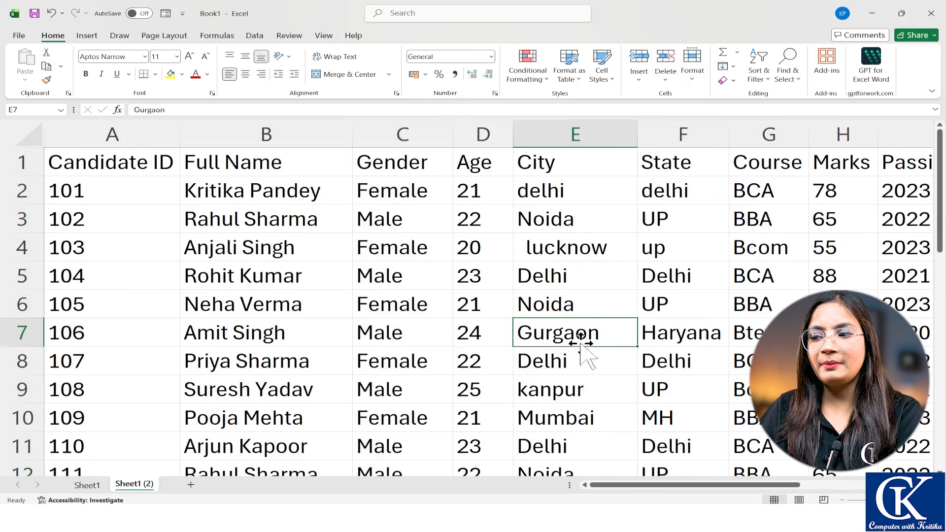
pyautogui.scroll(-6, 566, 271)
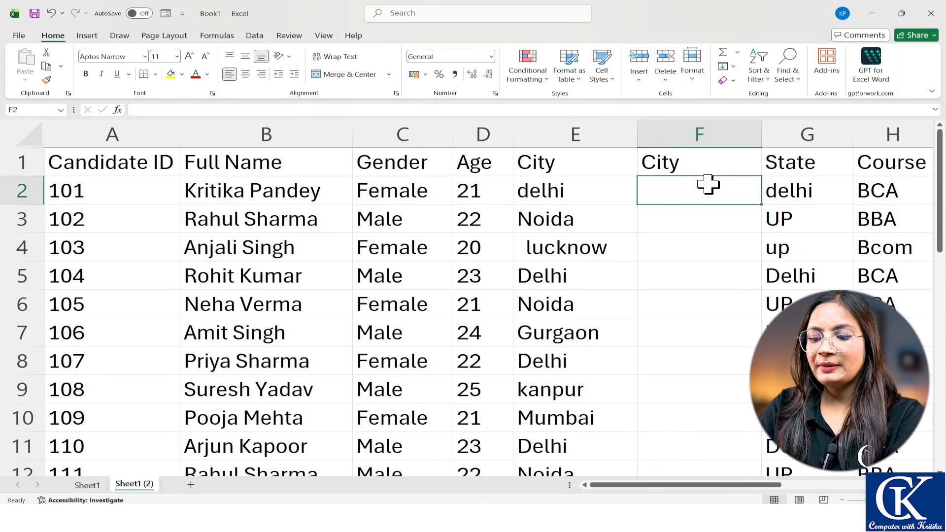
pyautogui.write('De')
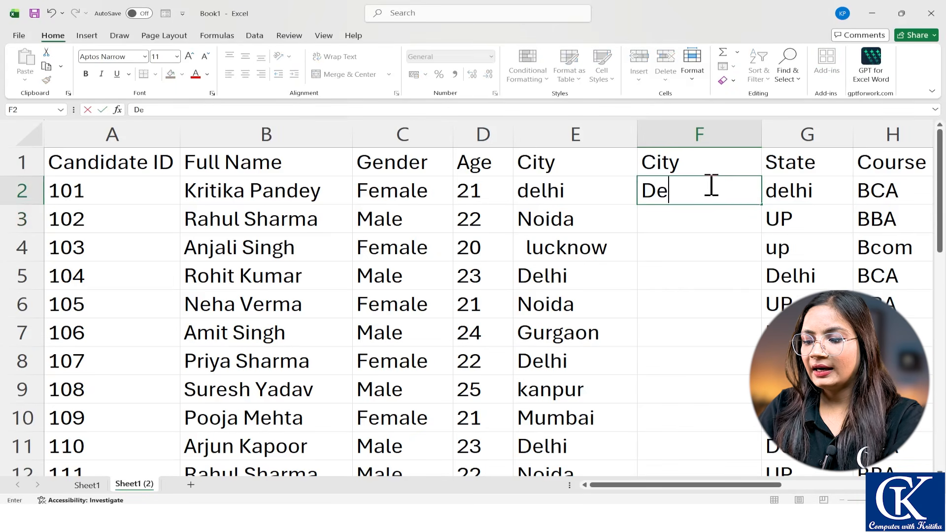
pyautogui.write('lhi')
pyautogui.press('Return')
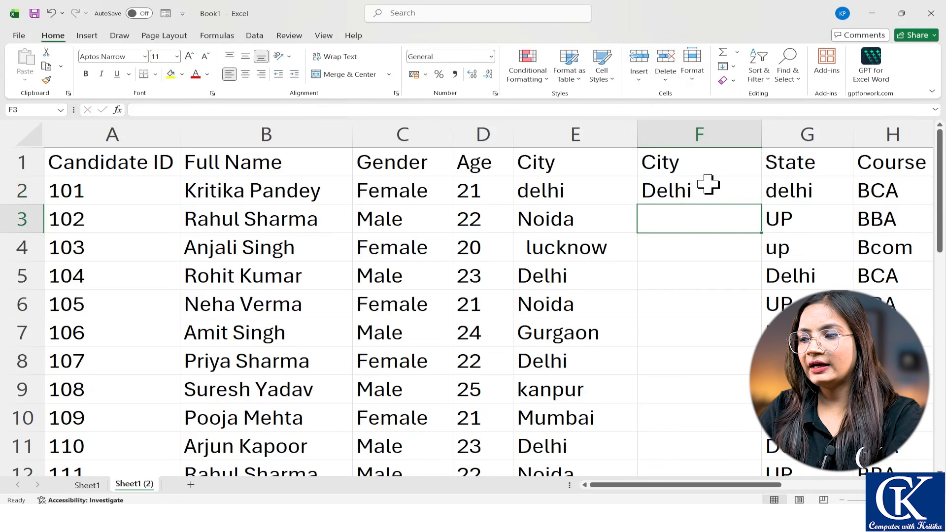
# Step: Flash Fill the remaining city names from F3 downward, and delete the original City column E
pyautogui.hotkey('ctrl', 'e')
pyautogui.click(582, 132)
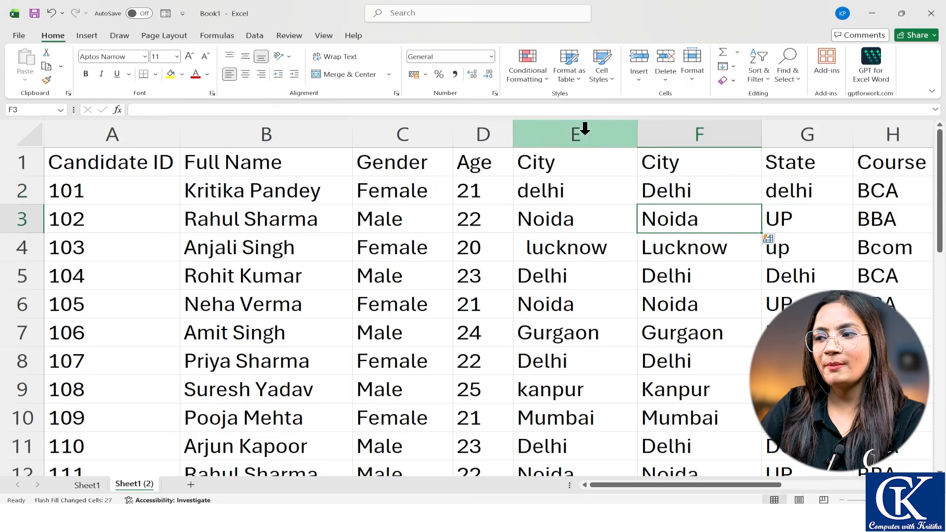
pyautogui.hotkey('ctrl', '-')
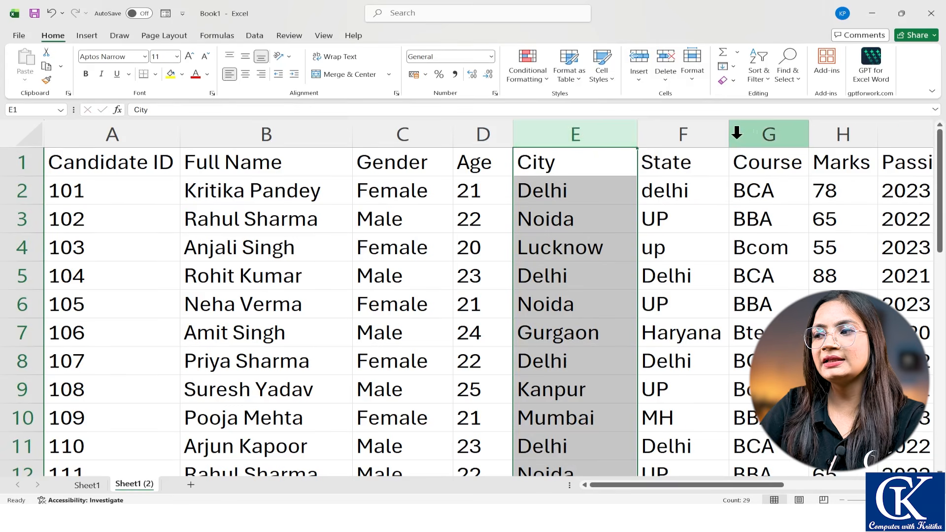
# Step: Insert a column before Course to replace the State column, and review the records across the whole table
pyautogui.click(761, 137)
pyautogui.hotkey('ctrl', '+')
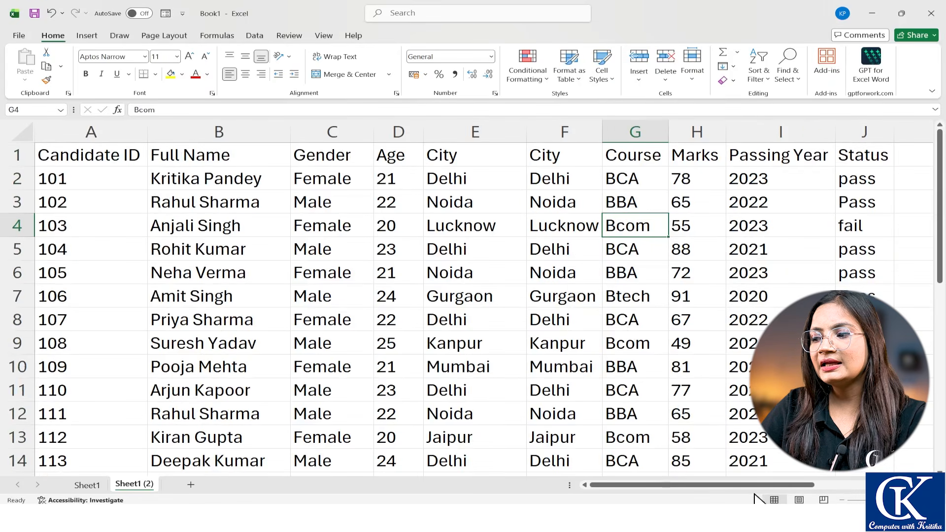
pyautogui.hscroll(3, 759, 493)
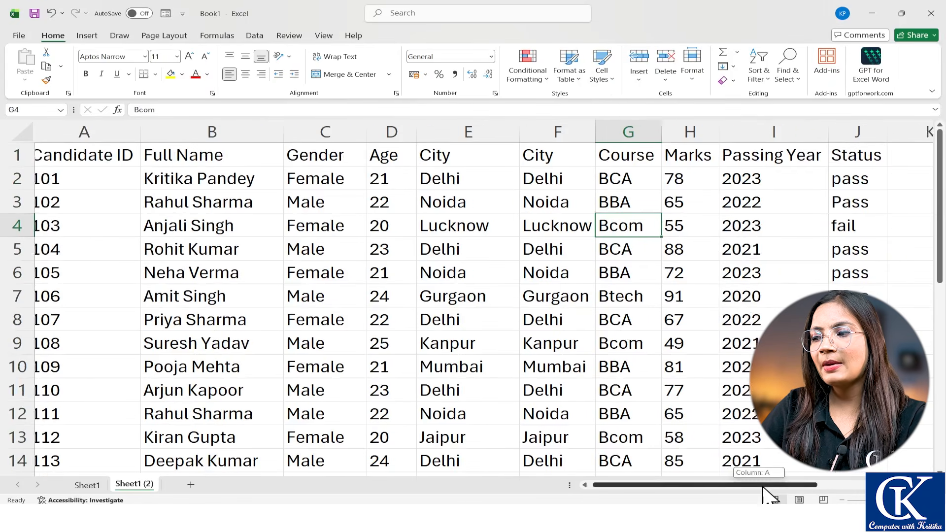
pyautogui.scroll(-8, 769, 324)
pyautogui.scroll(8, 768, 325)
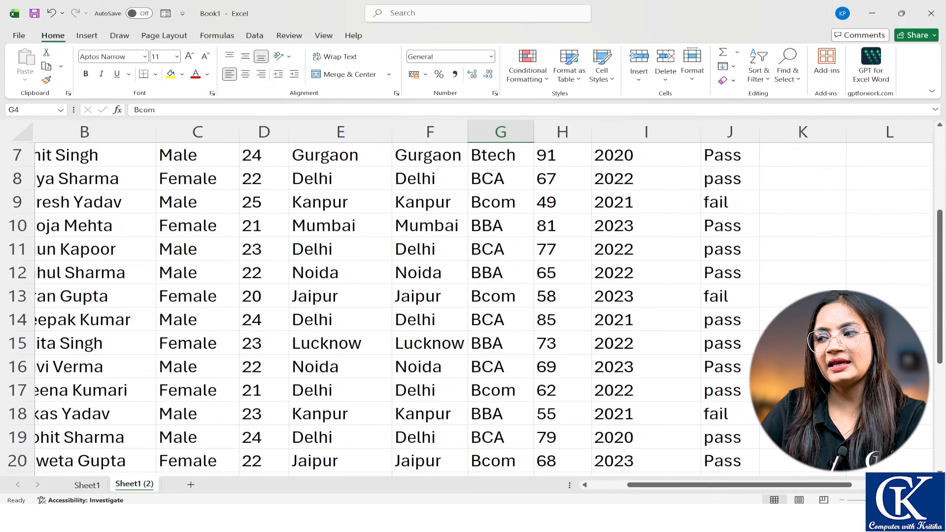
pyautogui.moveTo(666, 485); pyautogui.dragTo(629, 485)
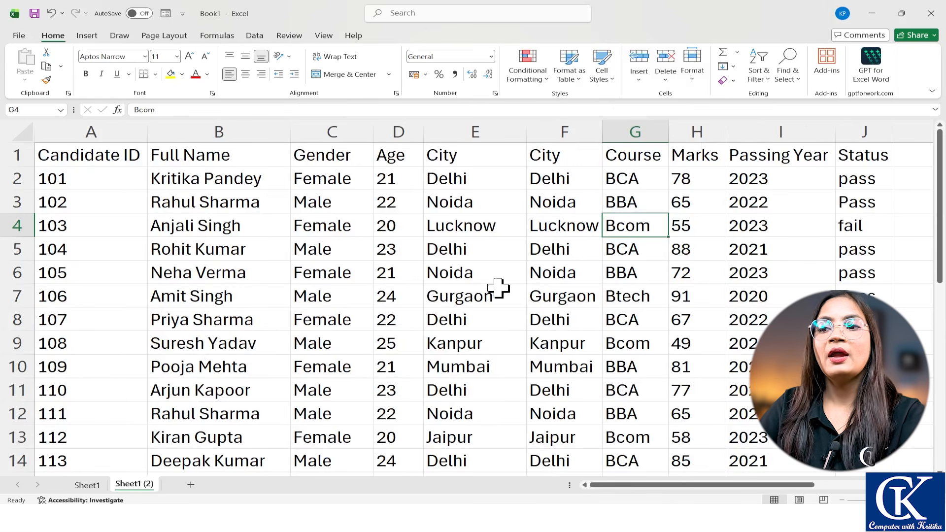
pyautogui.scroll(-1, 373, 282)
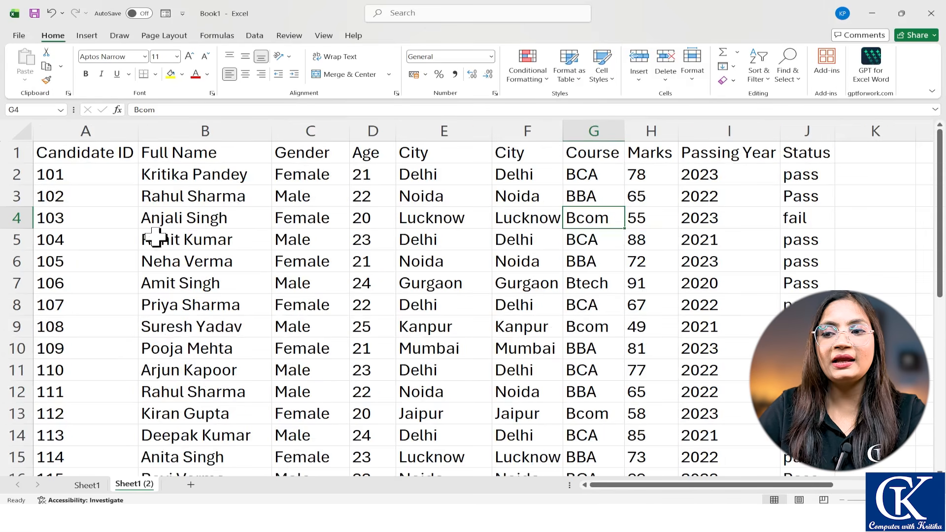
# Step: Make header row 1 slightly taller, and format A1:J1 as bold with middle vertical alignment
pyautogui.moveTo(21, 163); pyautogui.dragTo(21, 167)
pyautogui.moveTo(127, 154); pyautogui.dragTo(814, 155)
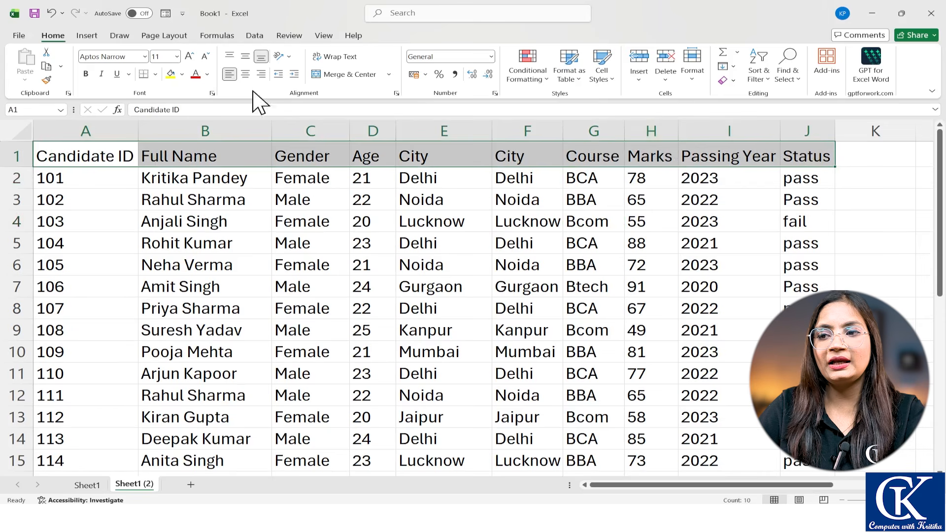
pyautogui.click(86, 75)
pyautogui.click(246, 56)
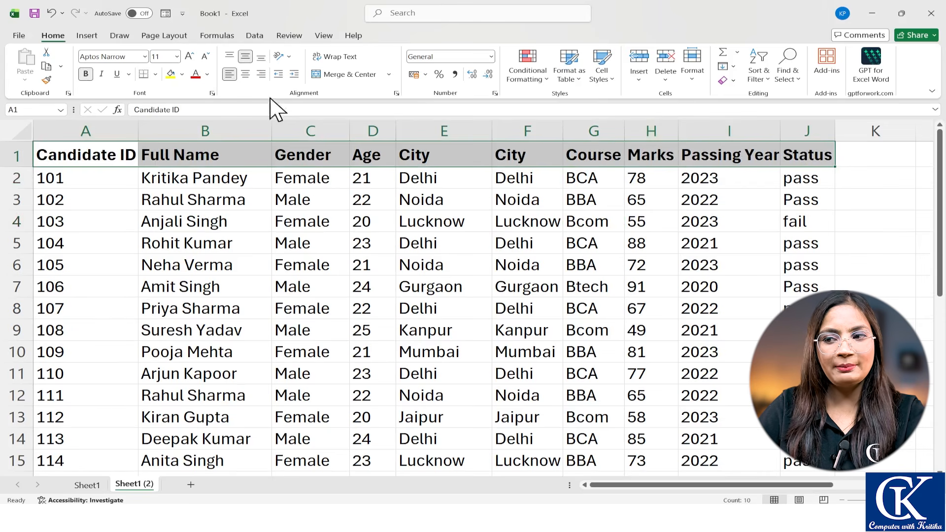
# Step: Apply All Borders to the entire candidate table, including the header row
pyautogui.click(329, 248)
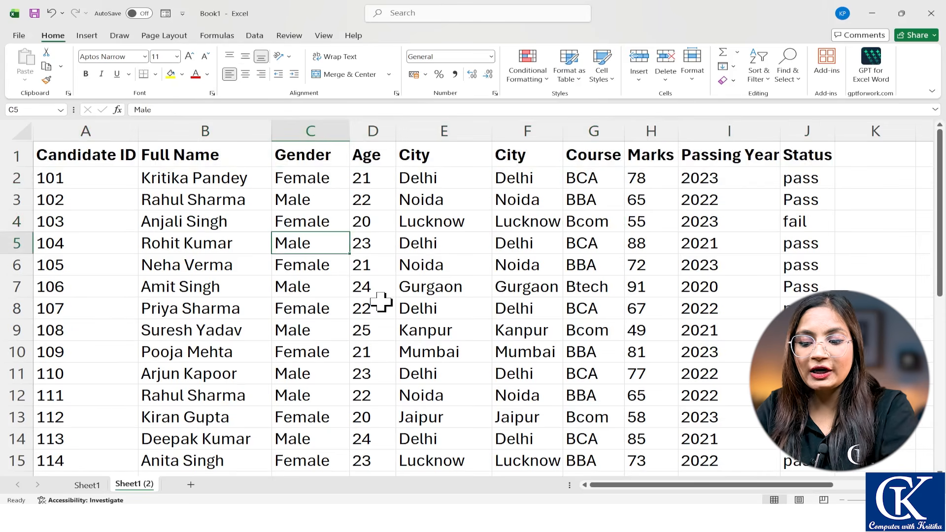
pyautogui.hotkey('ctrl', 'a')
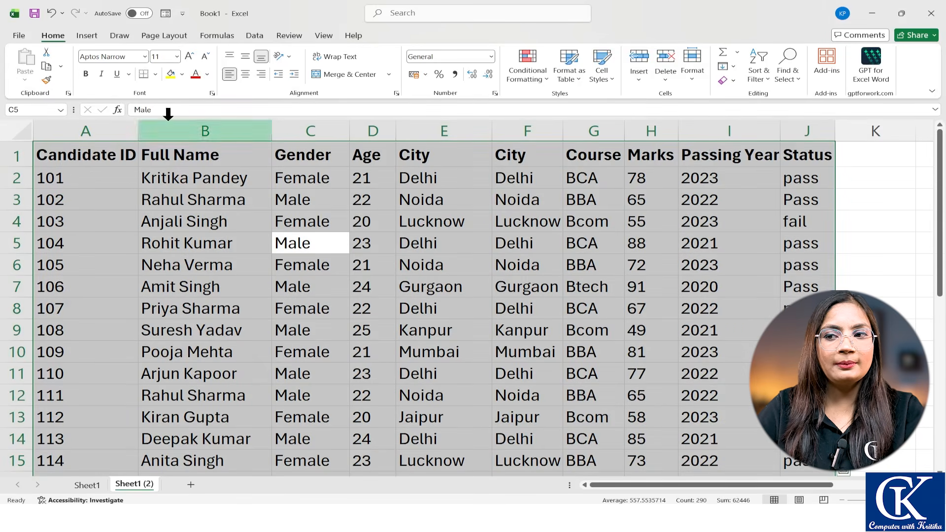
pyautogui.click(156, 75)
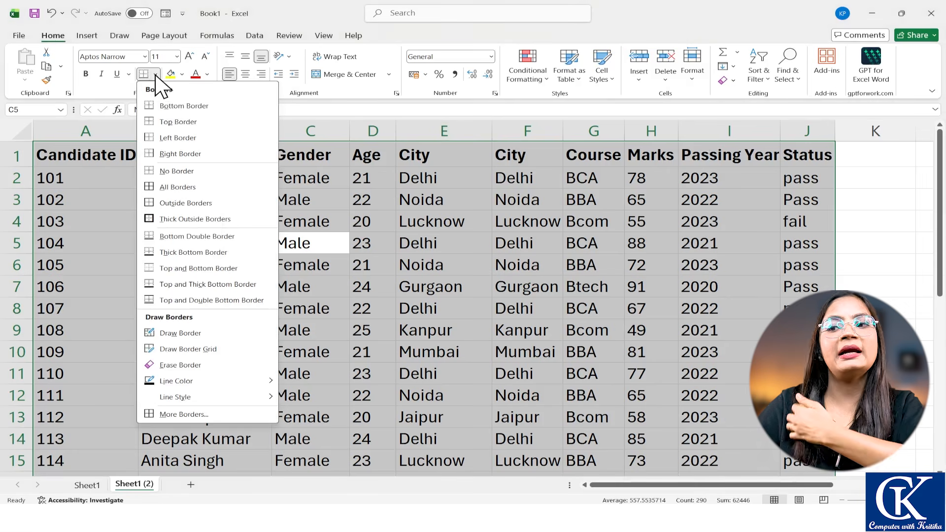
pyautogui.click(168, 187)
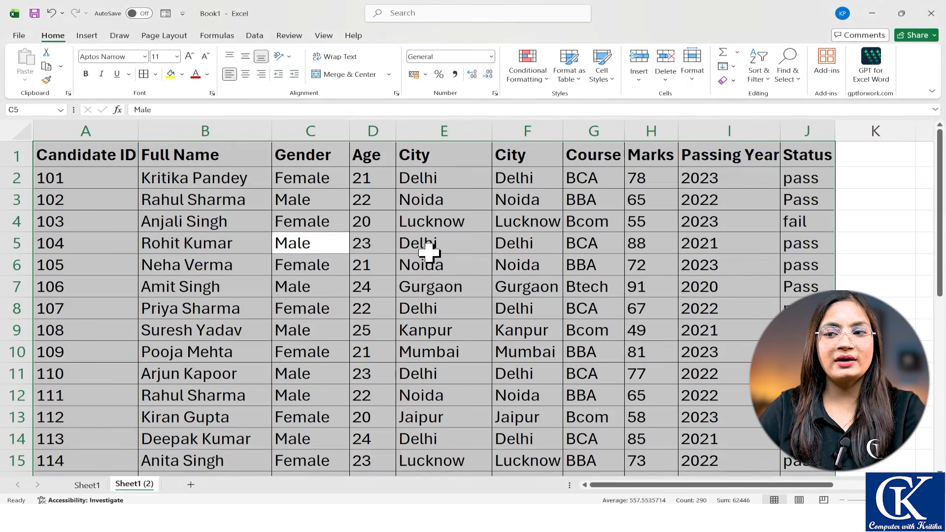
pyautogui.click(156, 74)
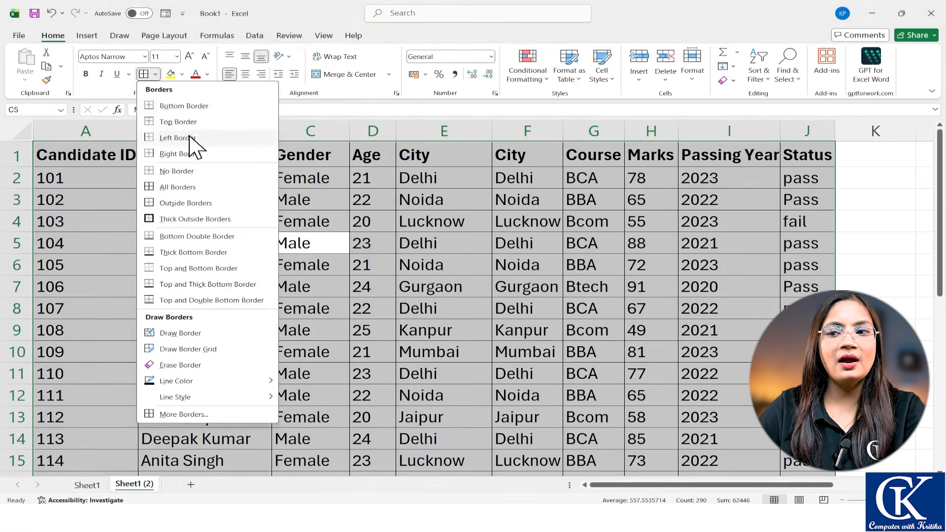
pyautogui.click(176, 190)
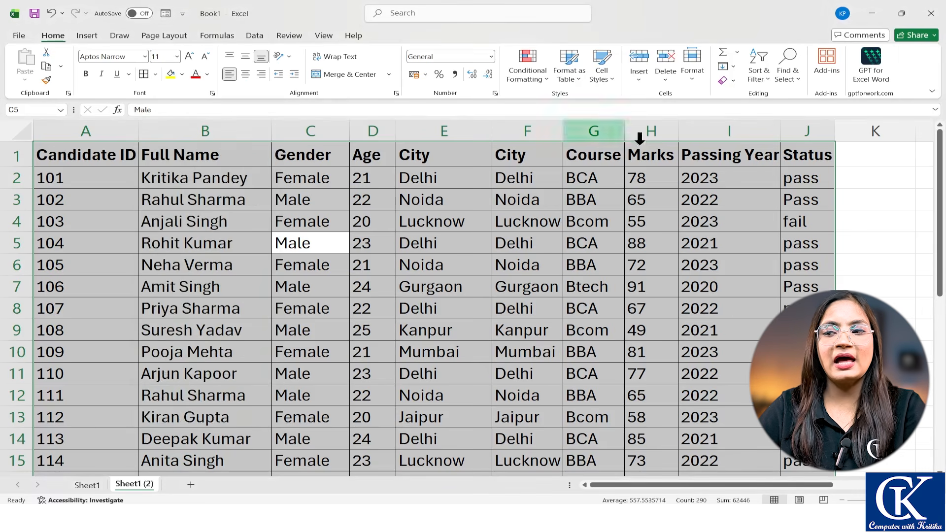
# Step: Fill the header cells A1:J1 with yellow
pyautogui.click(432, 290)
pyautogui.click(118, 160)
pyautogui.moveTo(118, 160); pyautogui.dragTo(785, 152)
pyautogui.click(170, 74)
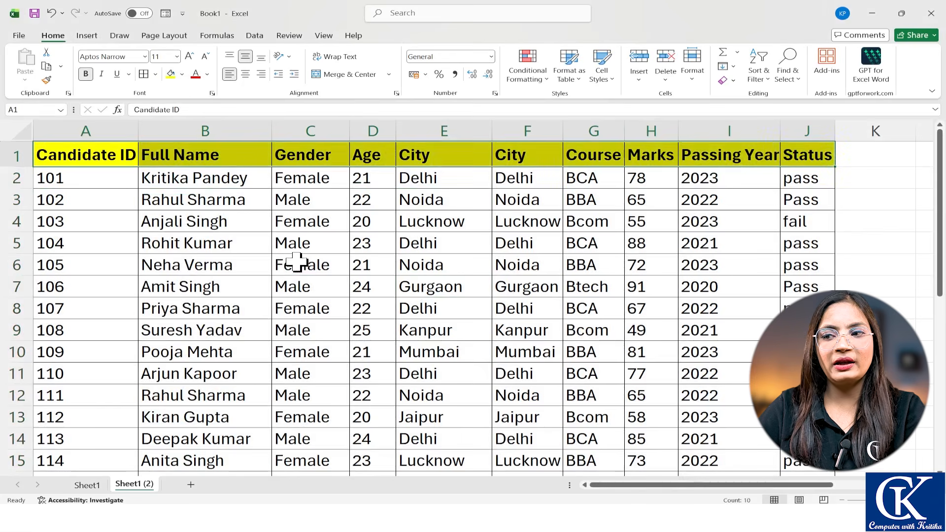
pyautogui.click(291, 265)
# Step: Review the formatted records on Sheet1 (2) and compare them with the raw comma-separated data on Sheet1
pyautogui.scroll(-1, 313, 232)
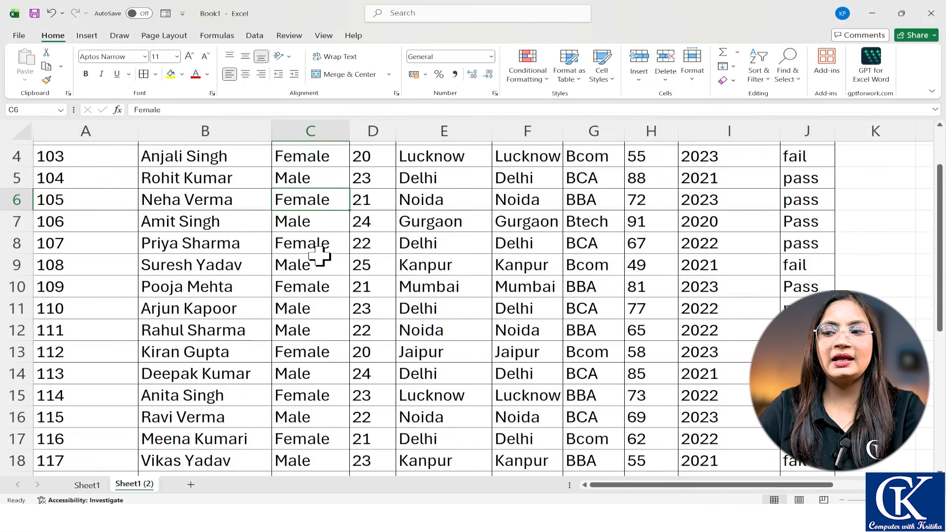
pyautogui.scroll(-5, 320, 256)
pyautogui.scroll(6, 324, 258)
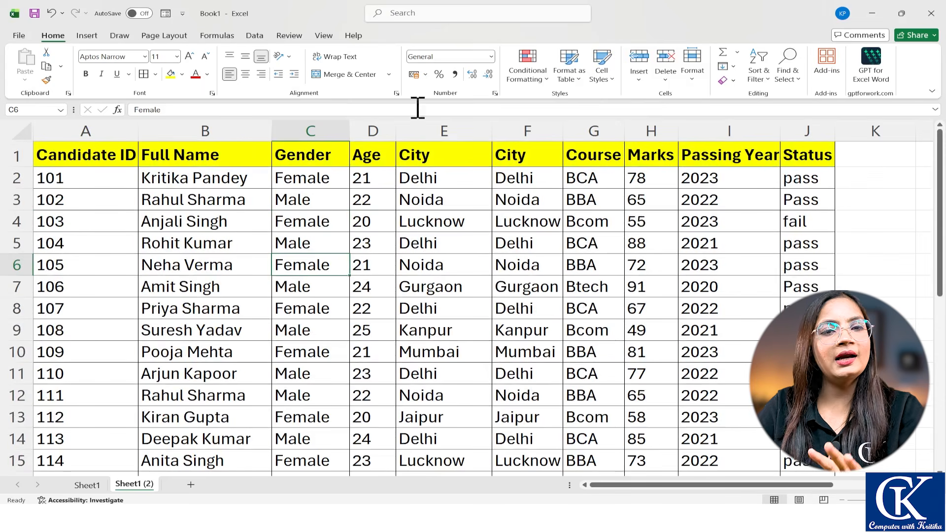
pyautogui.click(101, 487)
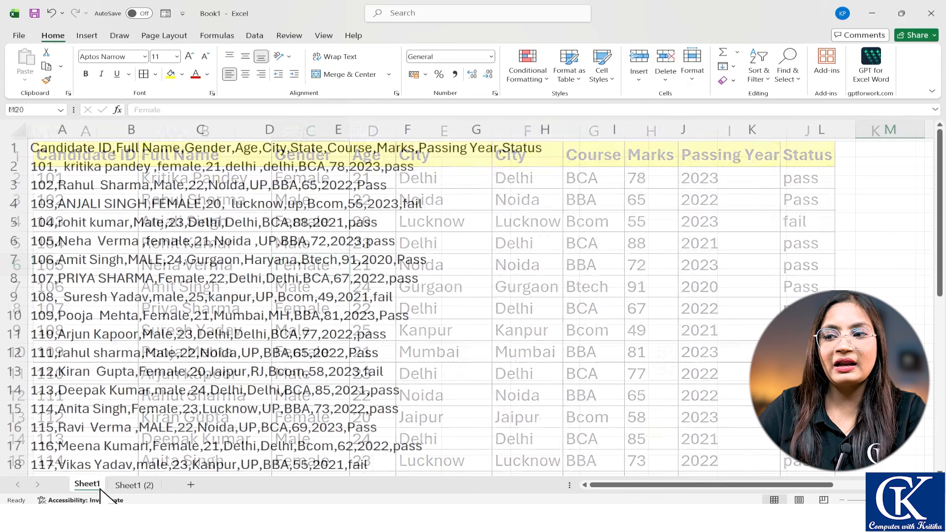
pyautogui.click(133, 486)
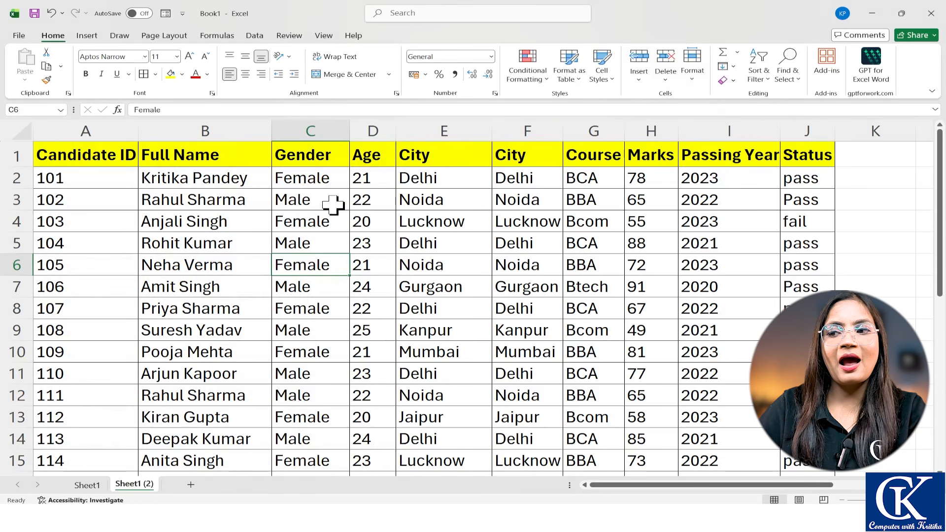
pyautogui.click(479, 280)
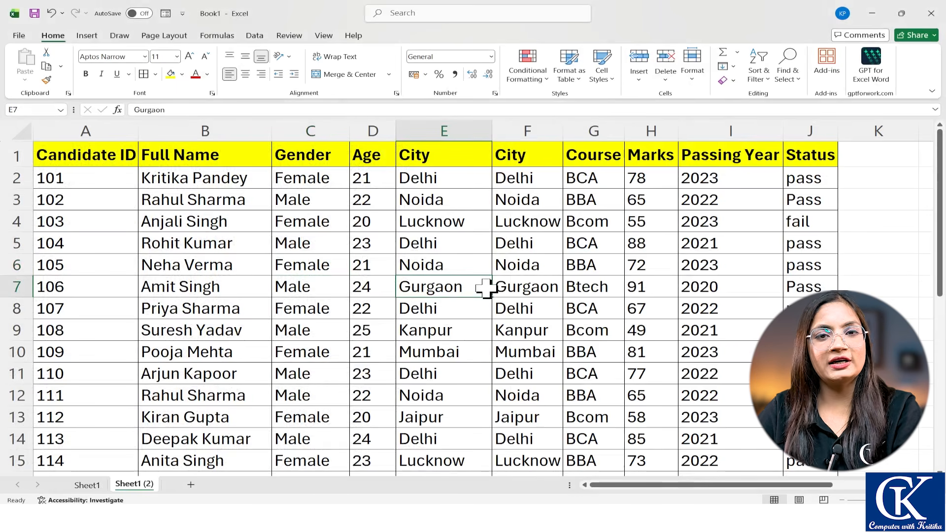